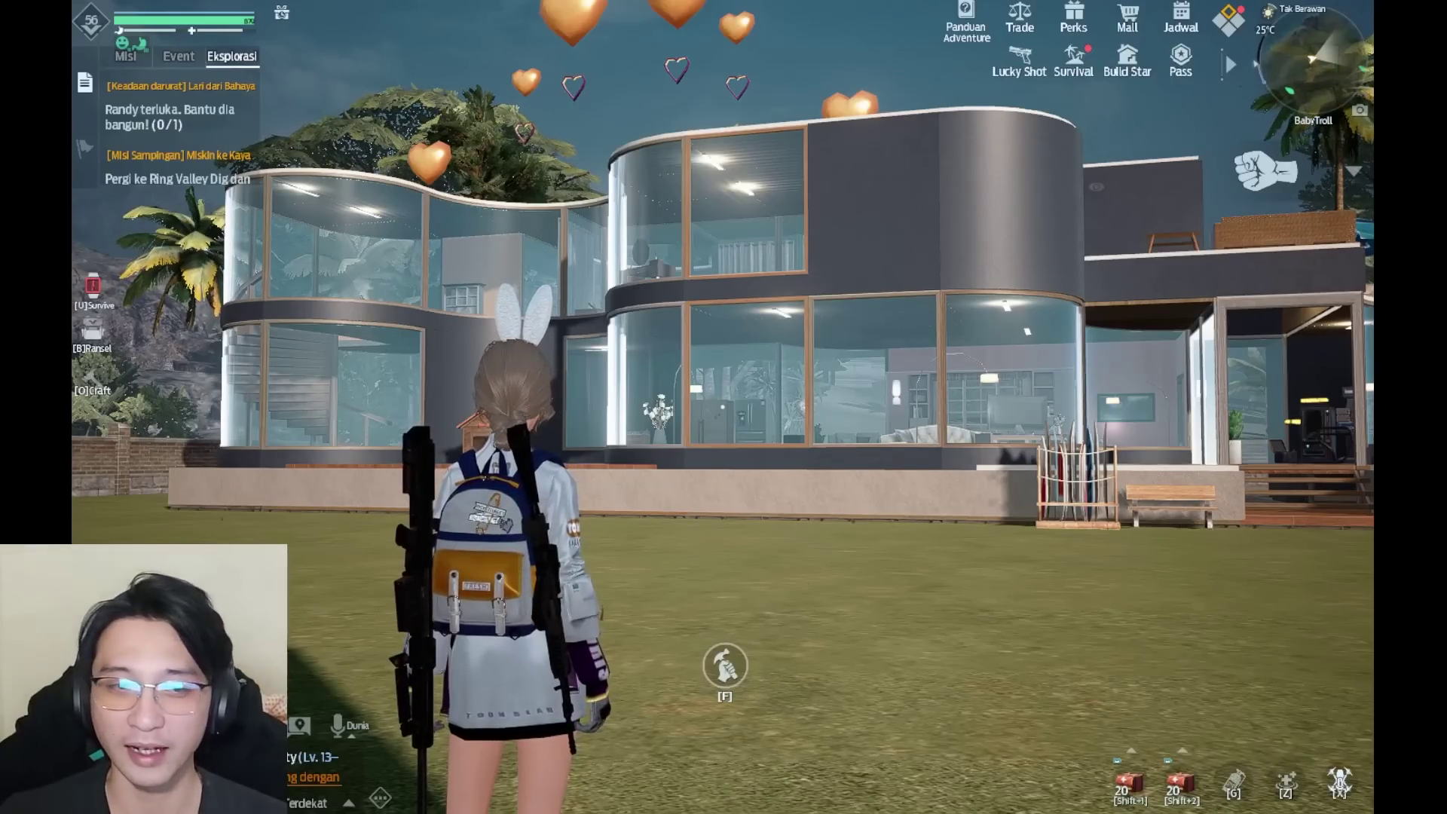
key("w")
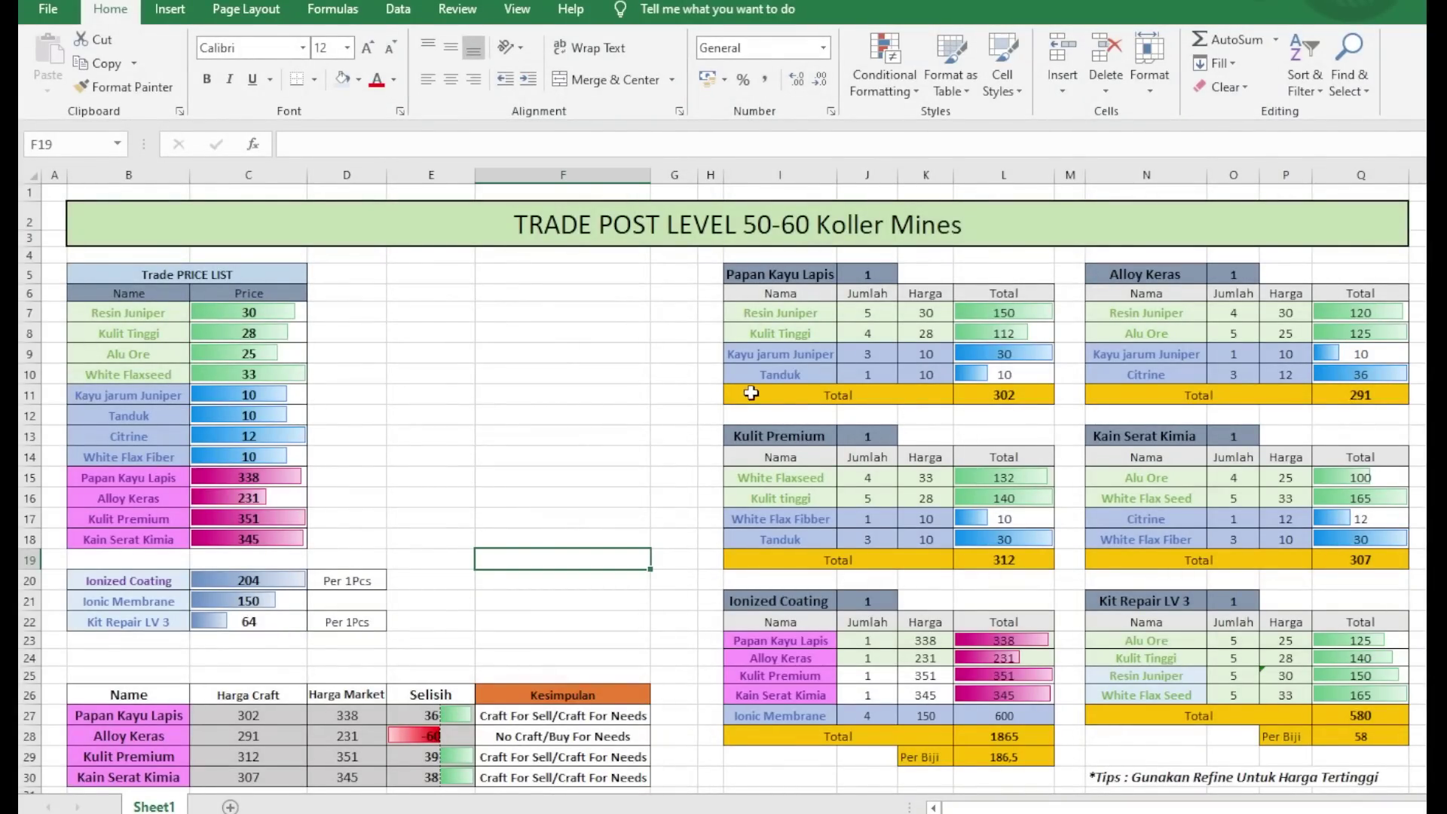
left_click(520, 395)
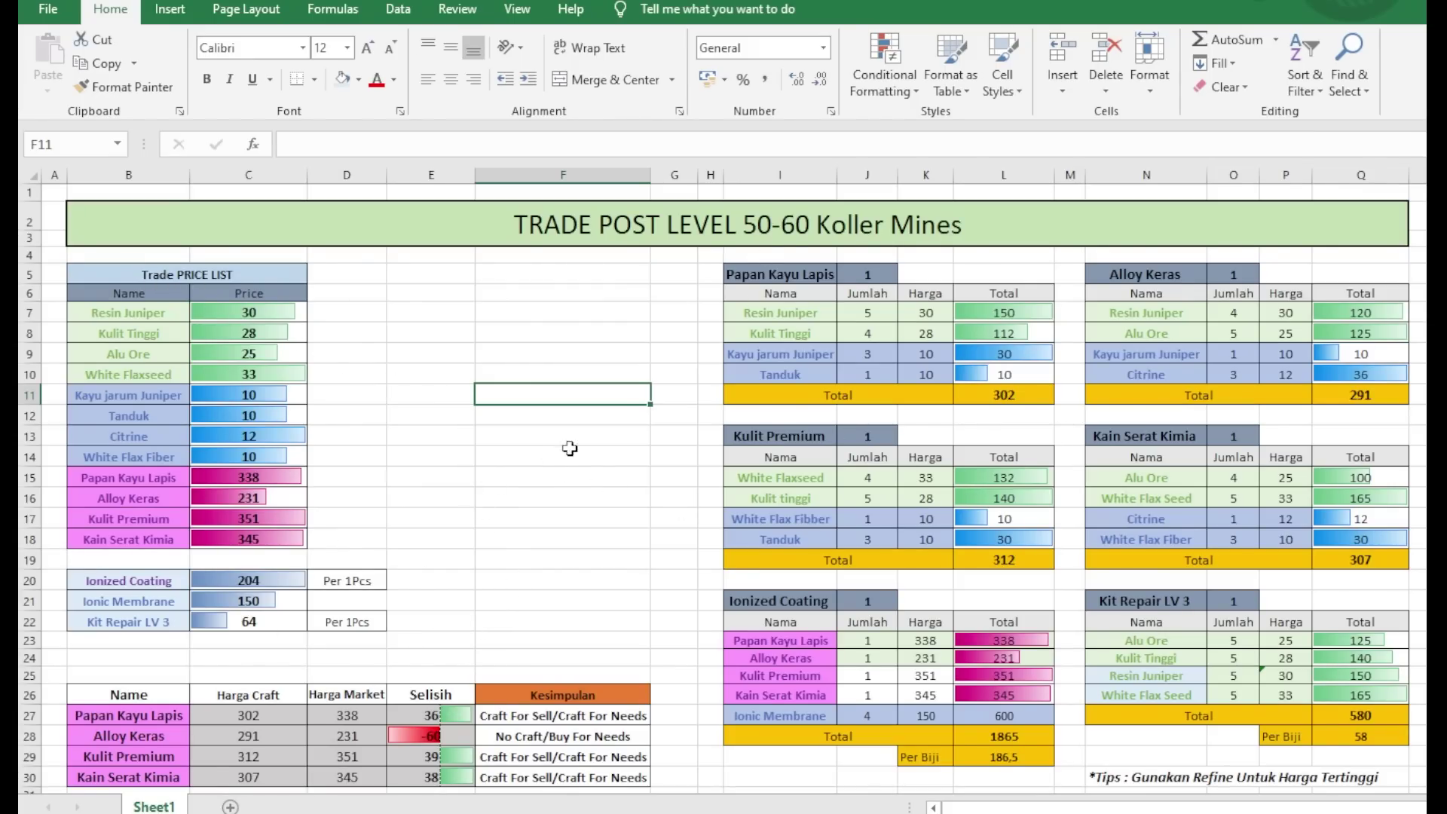
left_click(537, 354)
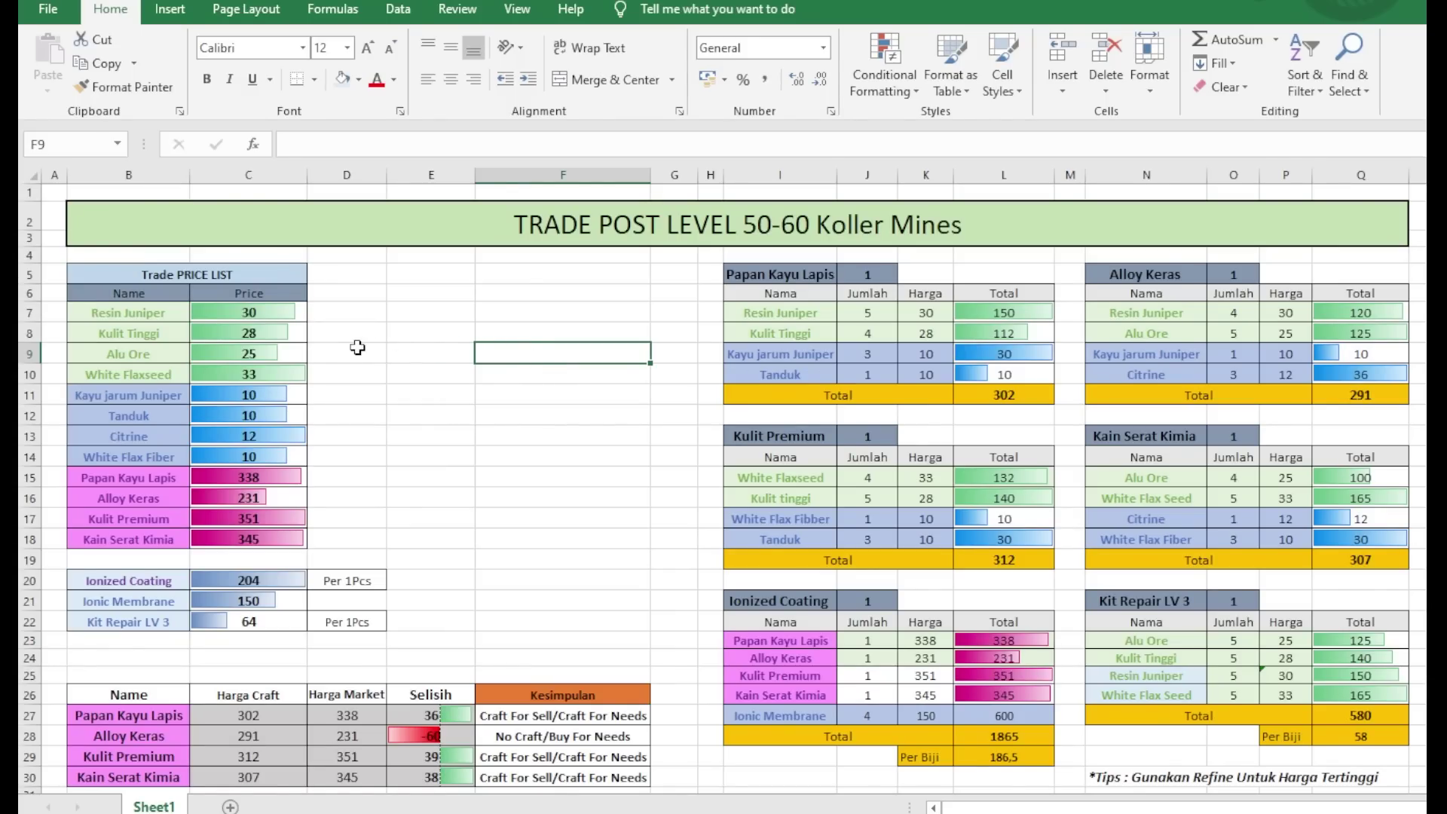
left_click(388, 276)
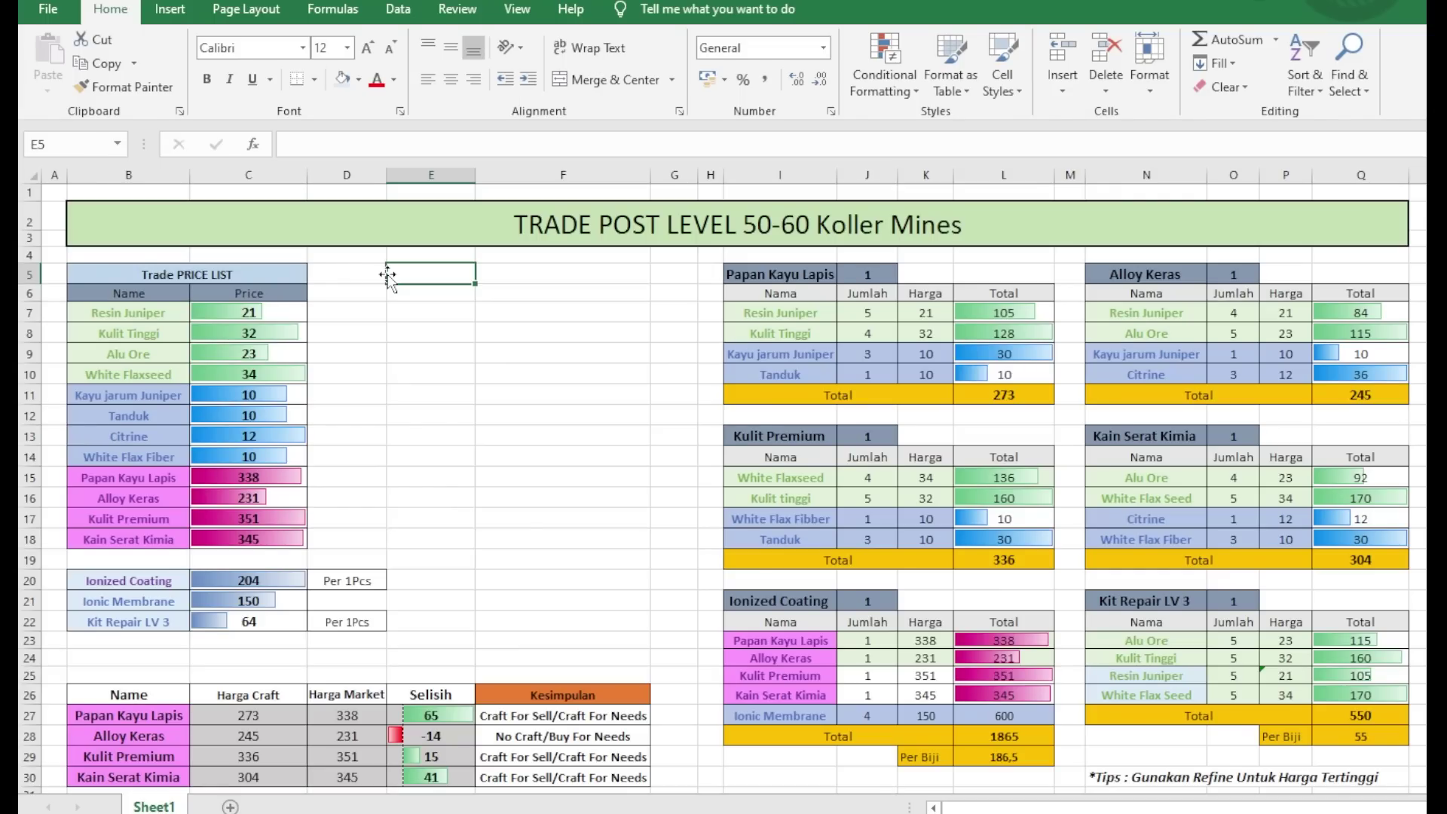
Examine the Trade PRICE LIST, the crafting cost tables and the table comparing craft and market prices
left_click_drag(120, 276, 355, 621)
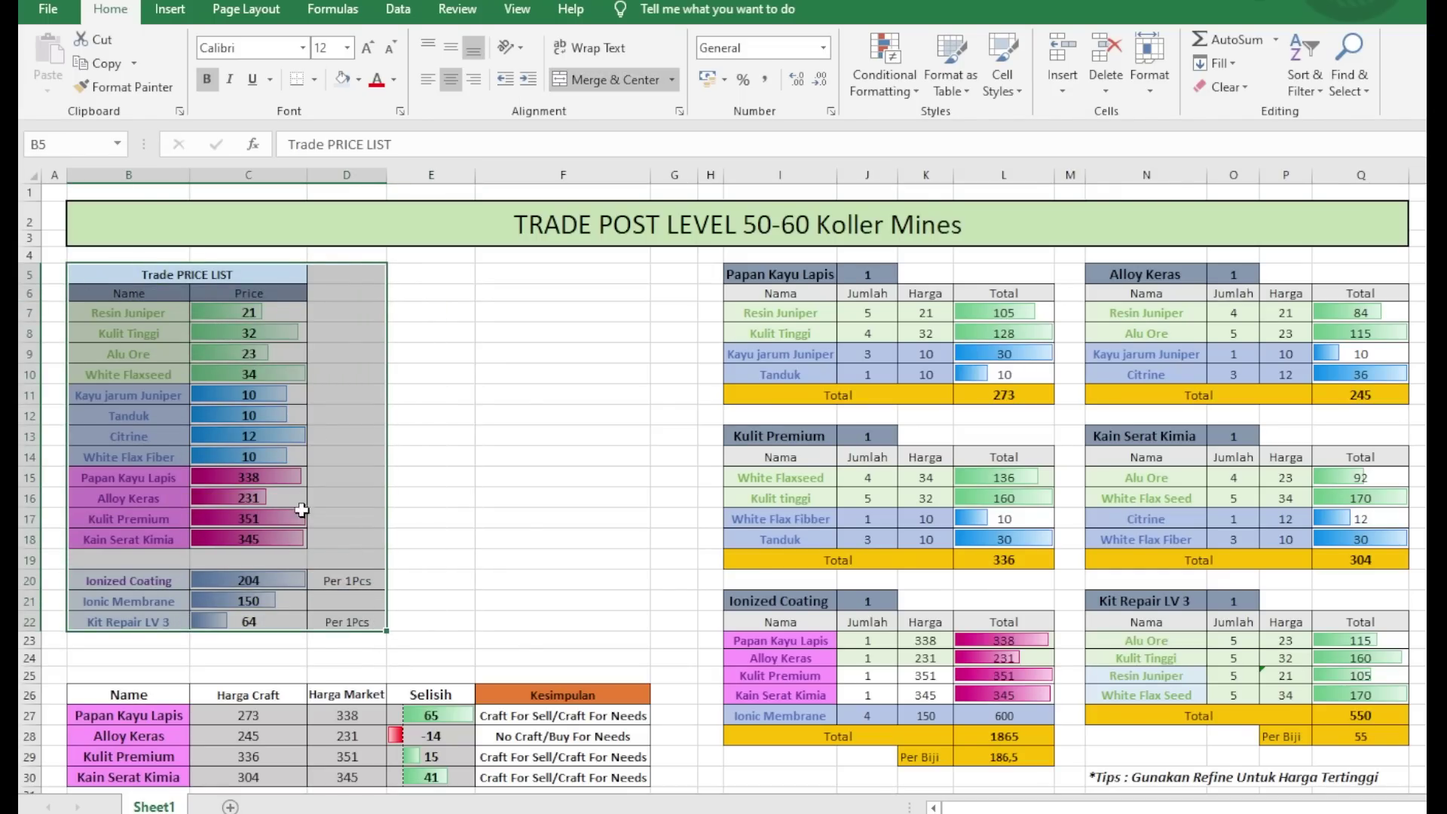
left_click(520, 400)
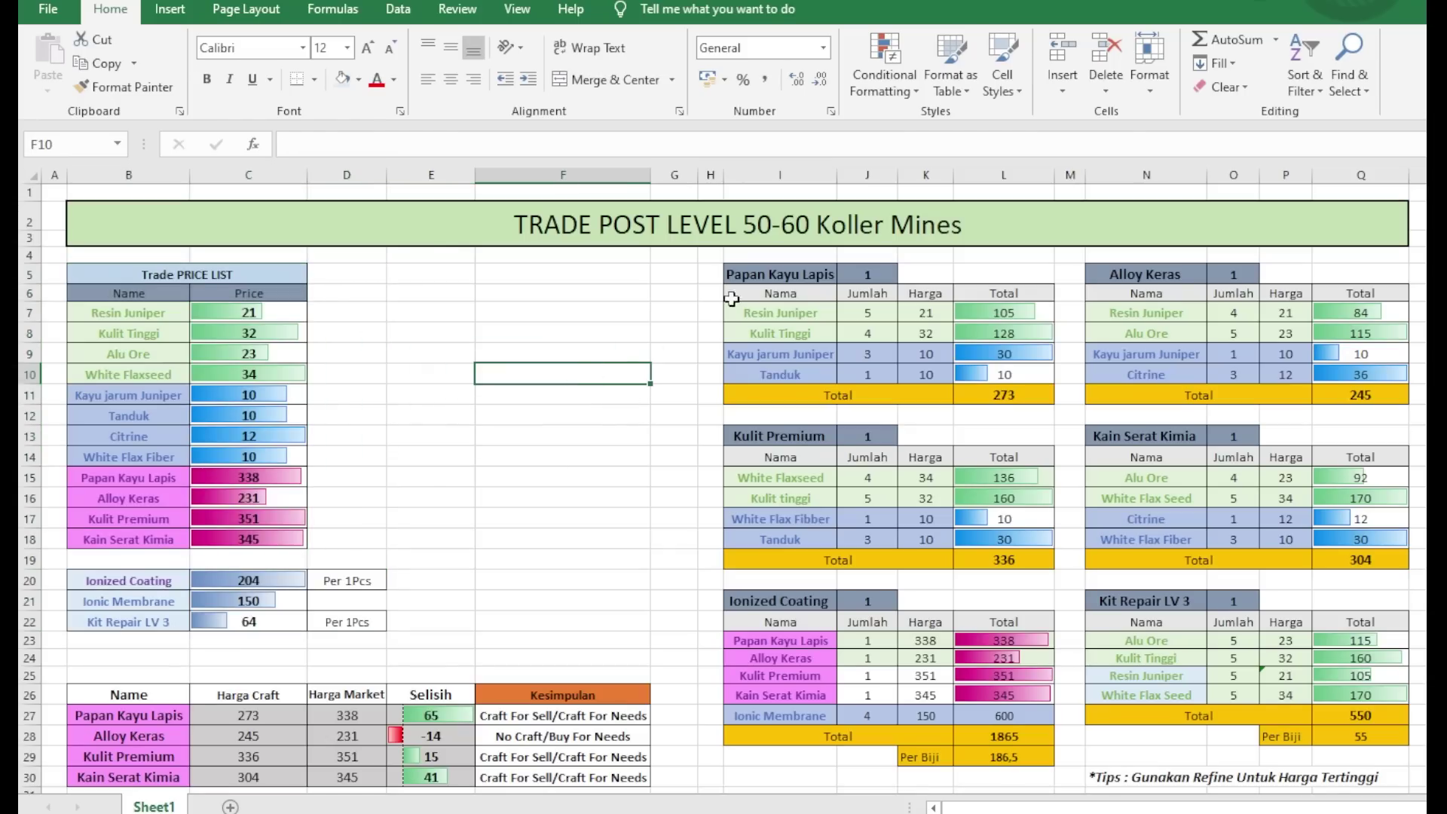
left_click_drag(761, 273, 1401, 761)
left_click_drag(117, 697, 580, 777)
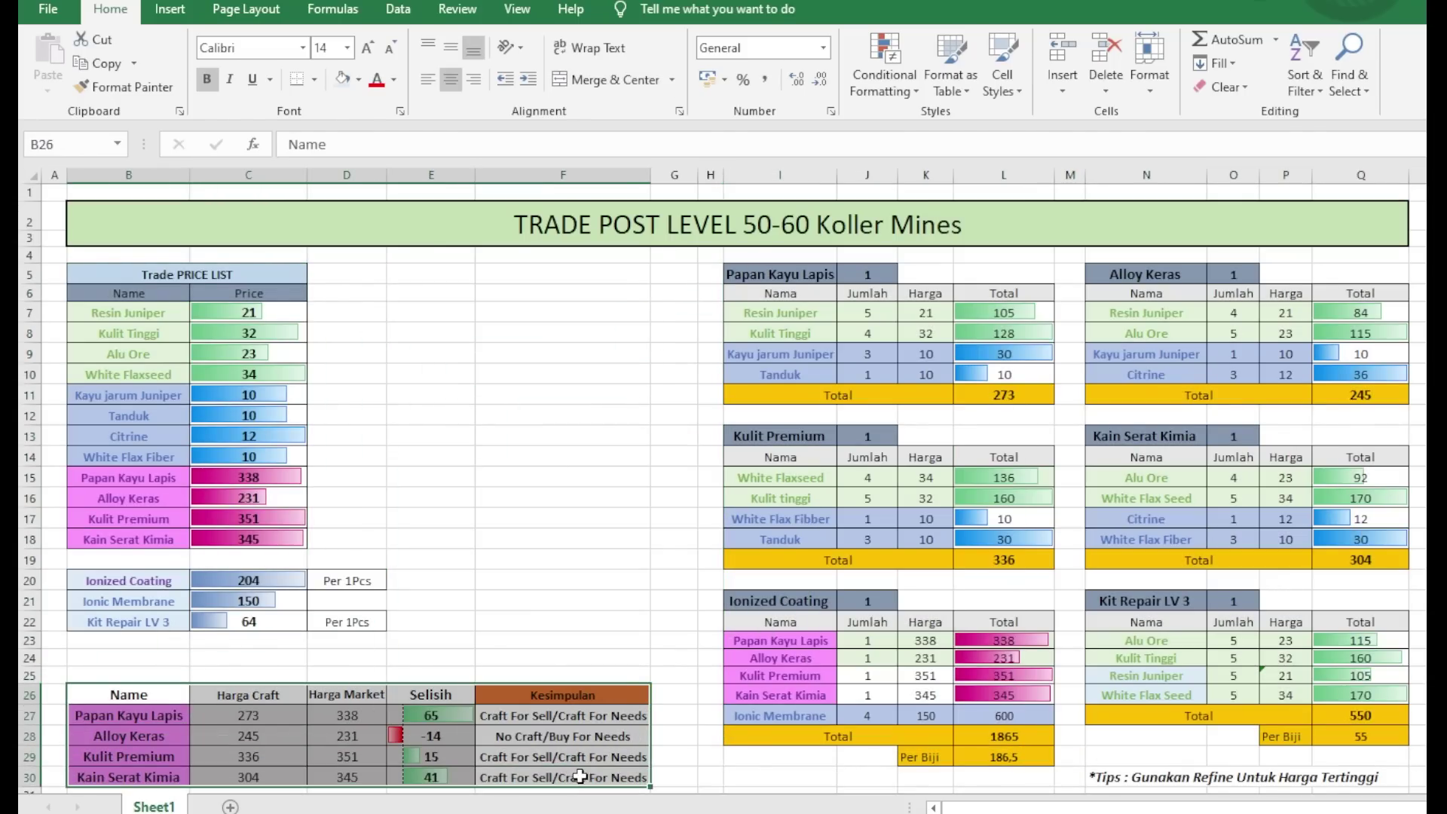
left_click(562, 497)
left_click_drag(116, 275, 378, 628)
left_click(535, 495)
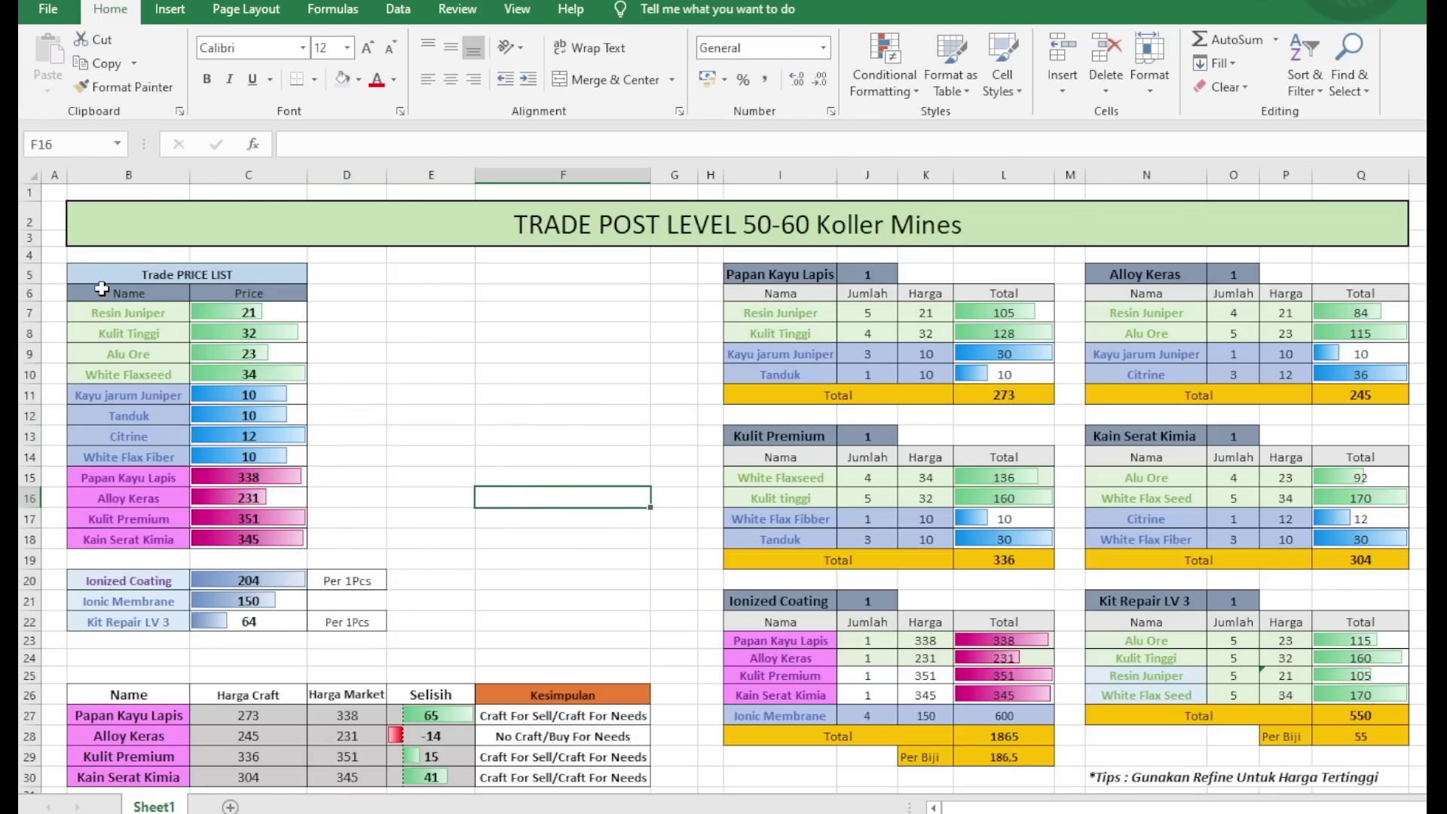
left_click_drag(99, 278, 373, 614)
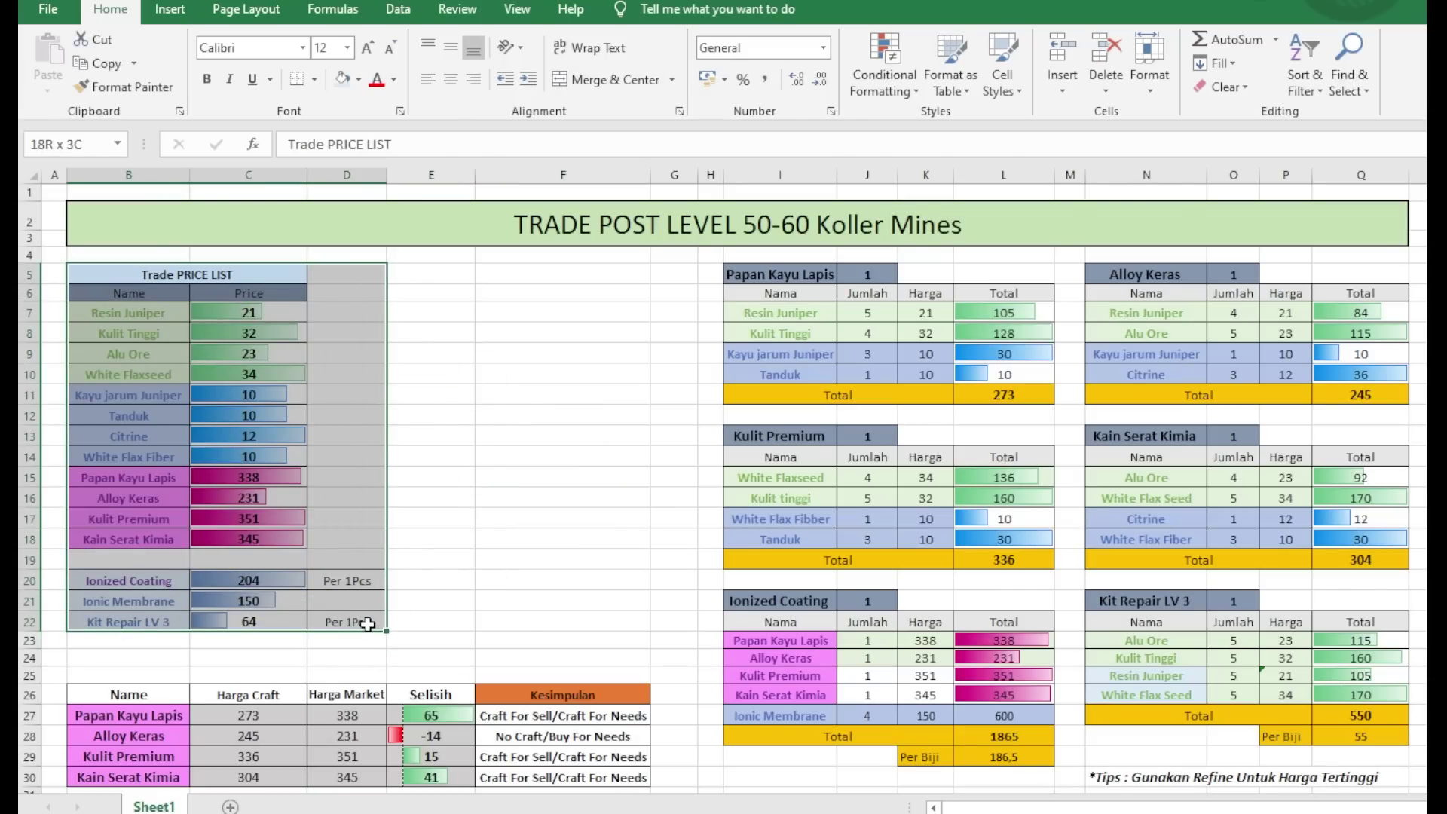
left_click(450, 495)
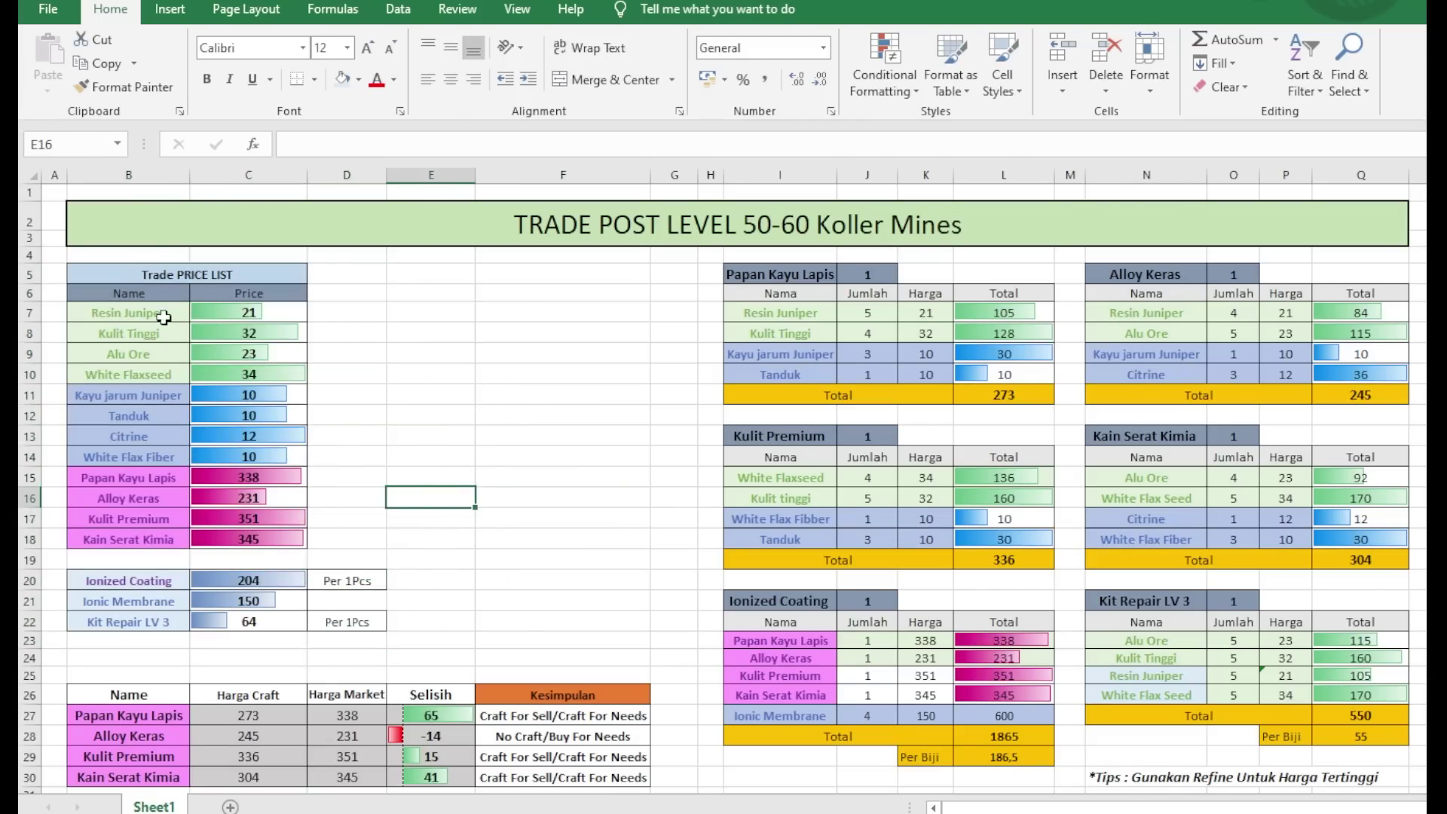
left_click(123, 313)
left_click_drag(127, 274, 254, 623)
left_click(385, 466)
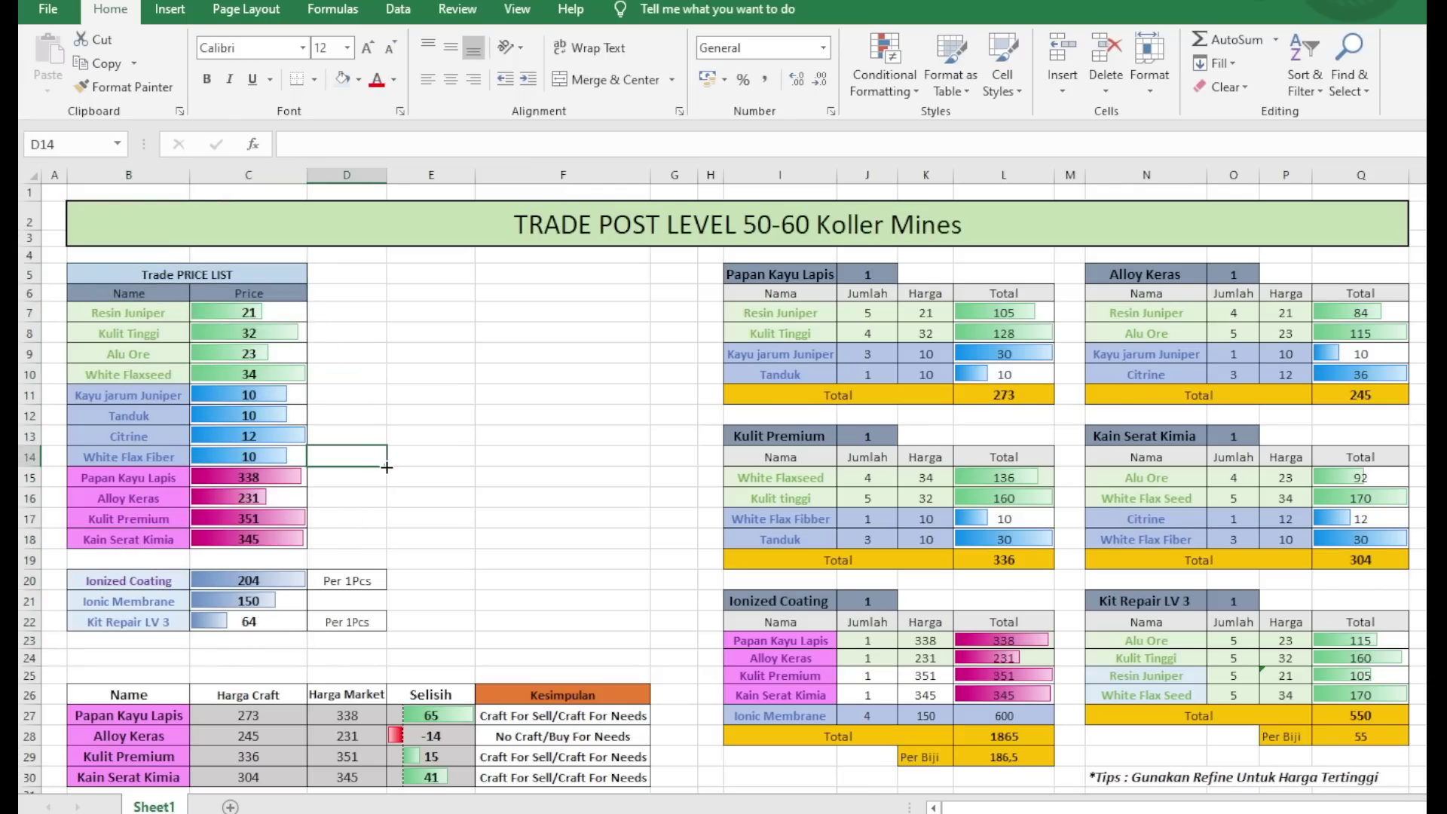
Set the Alu Ore price in the Trade PRICE LIST to 20
left_click(274, 310)
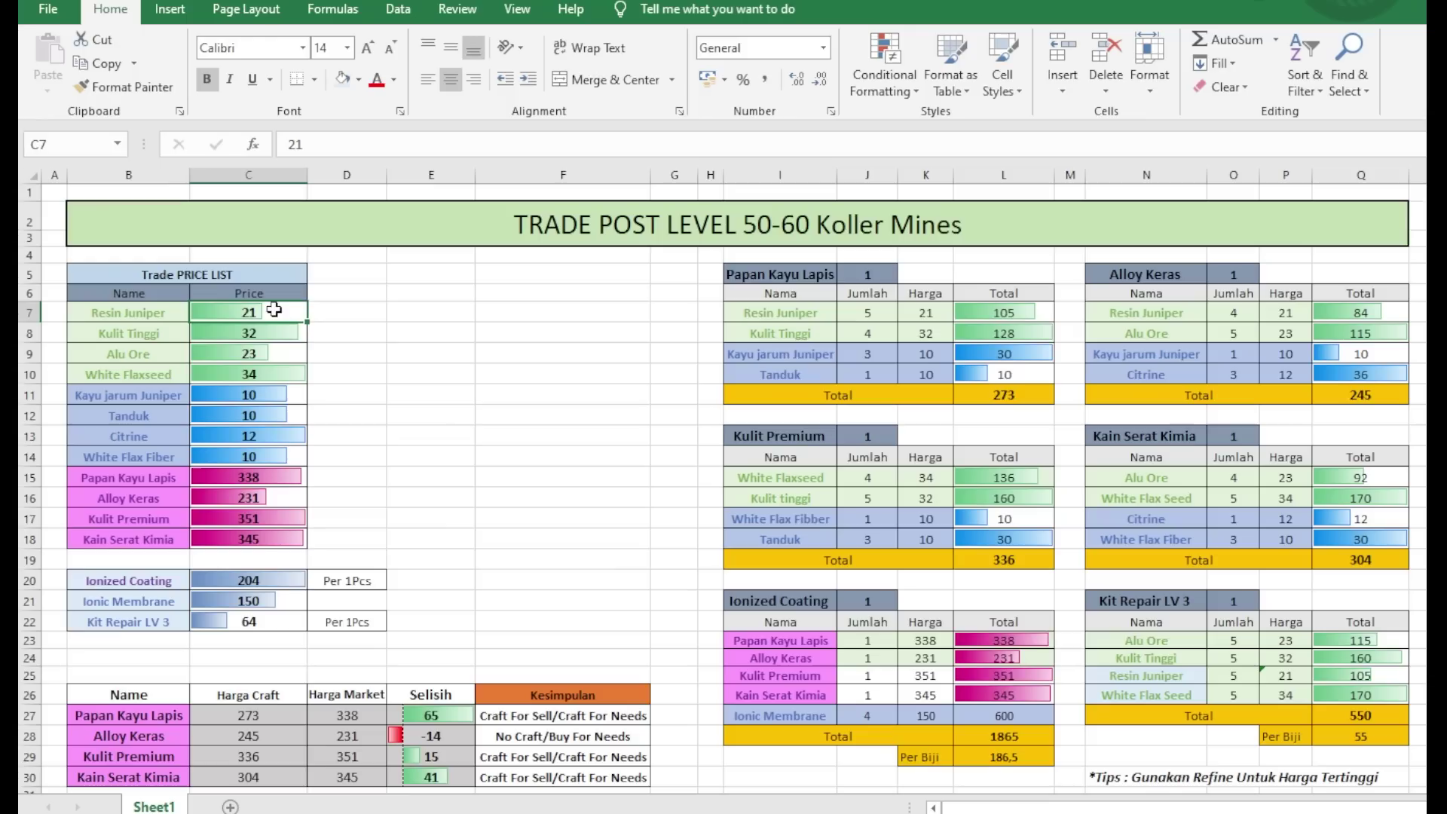
double_click(273, 310)
left_click(278, 335)
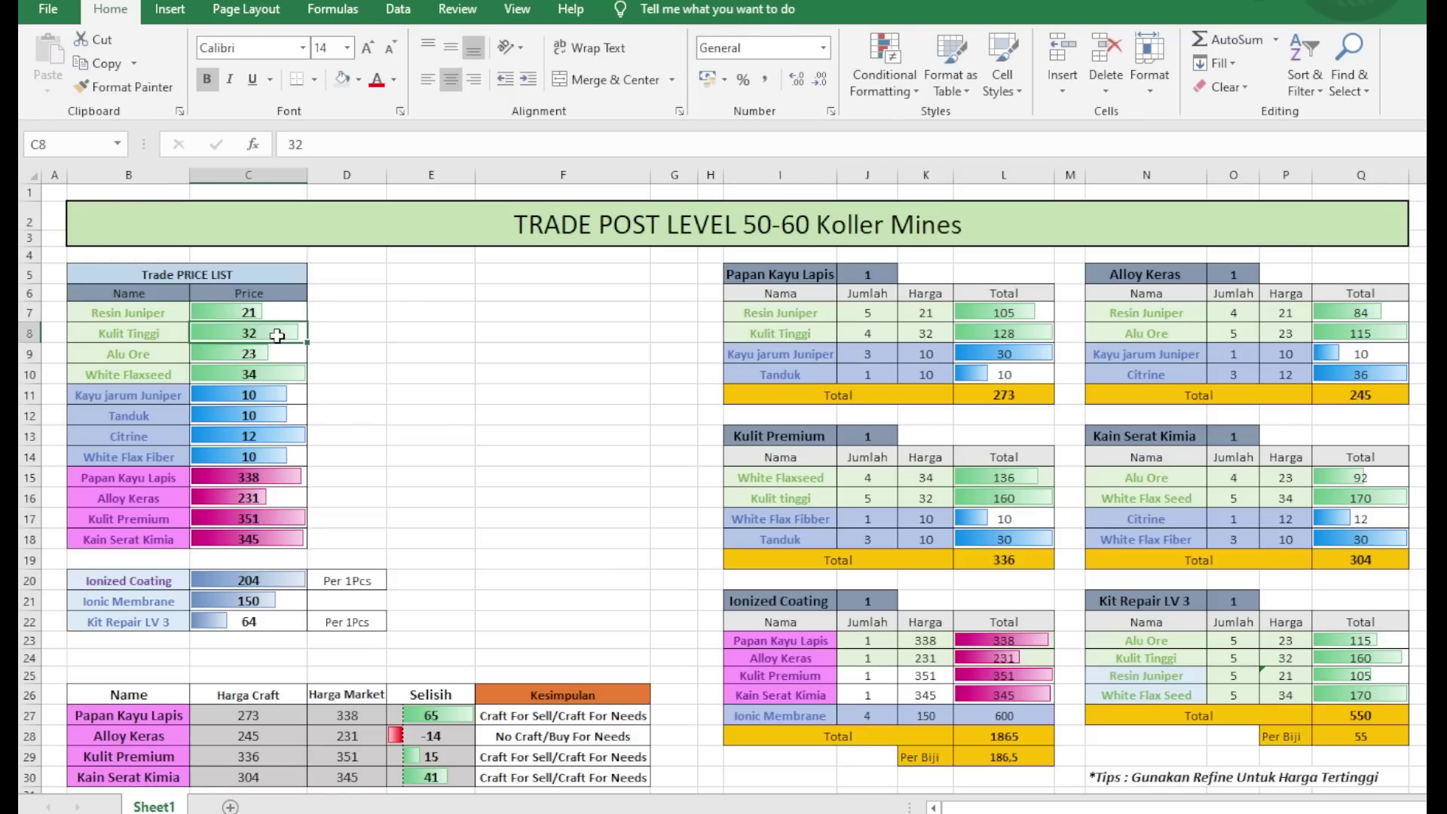
double_click(278, 335)
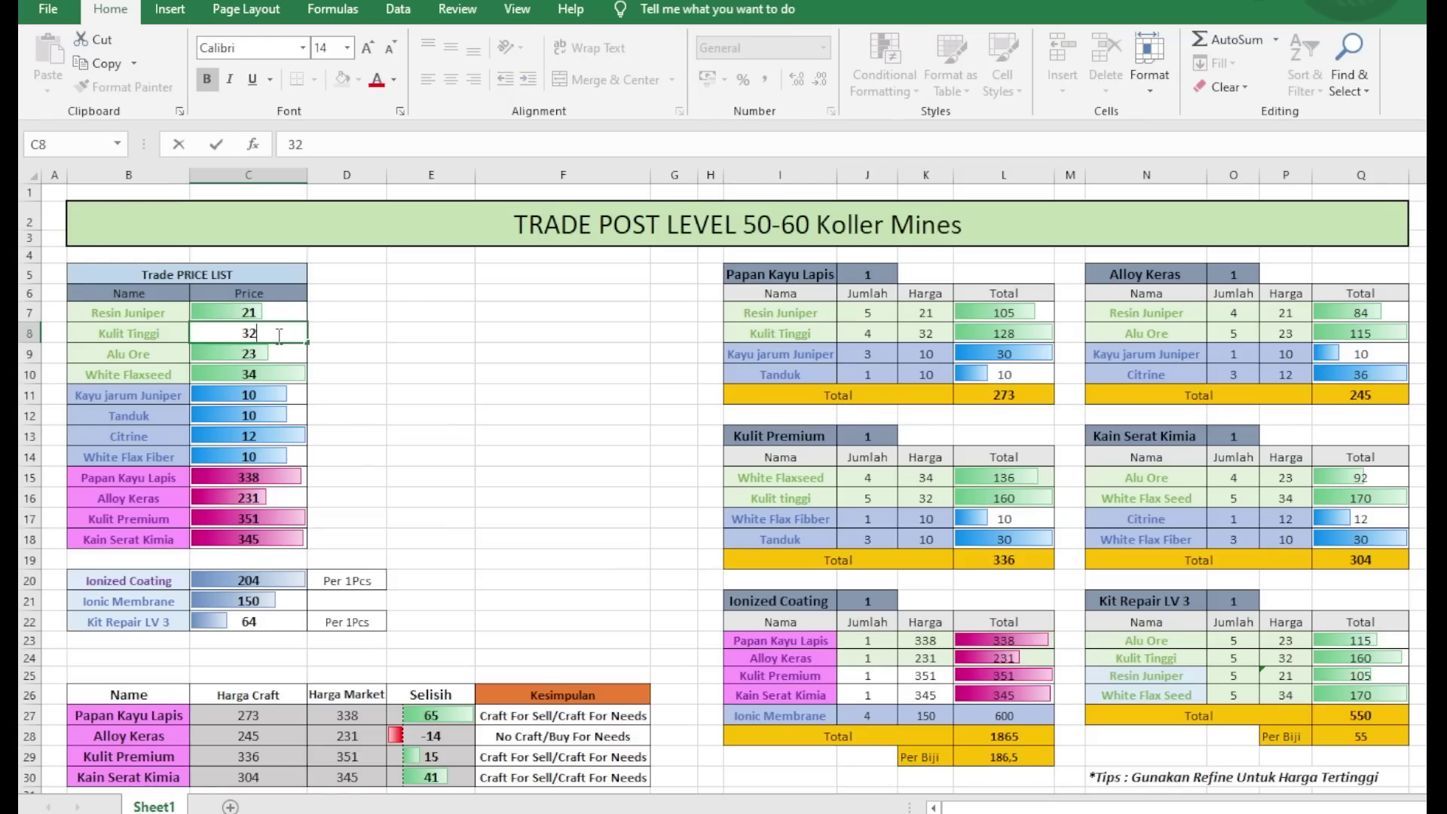
left_click(286, 359)
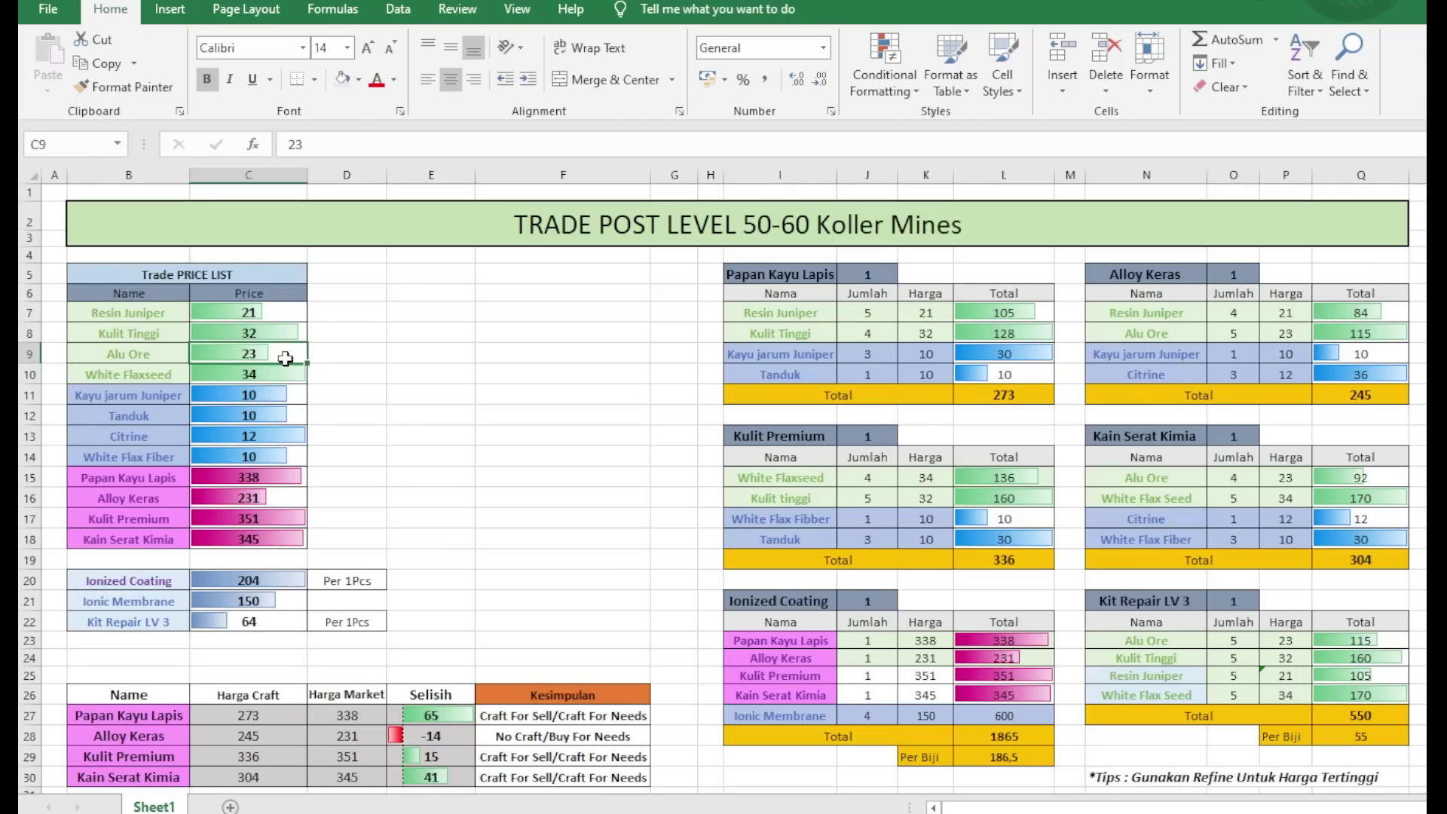
double_click(286, 359)
key("BackSpace")
type("0")
key("Return")
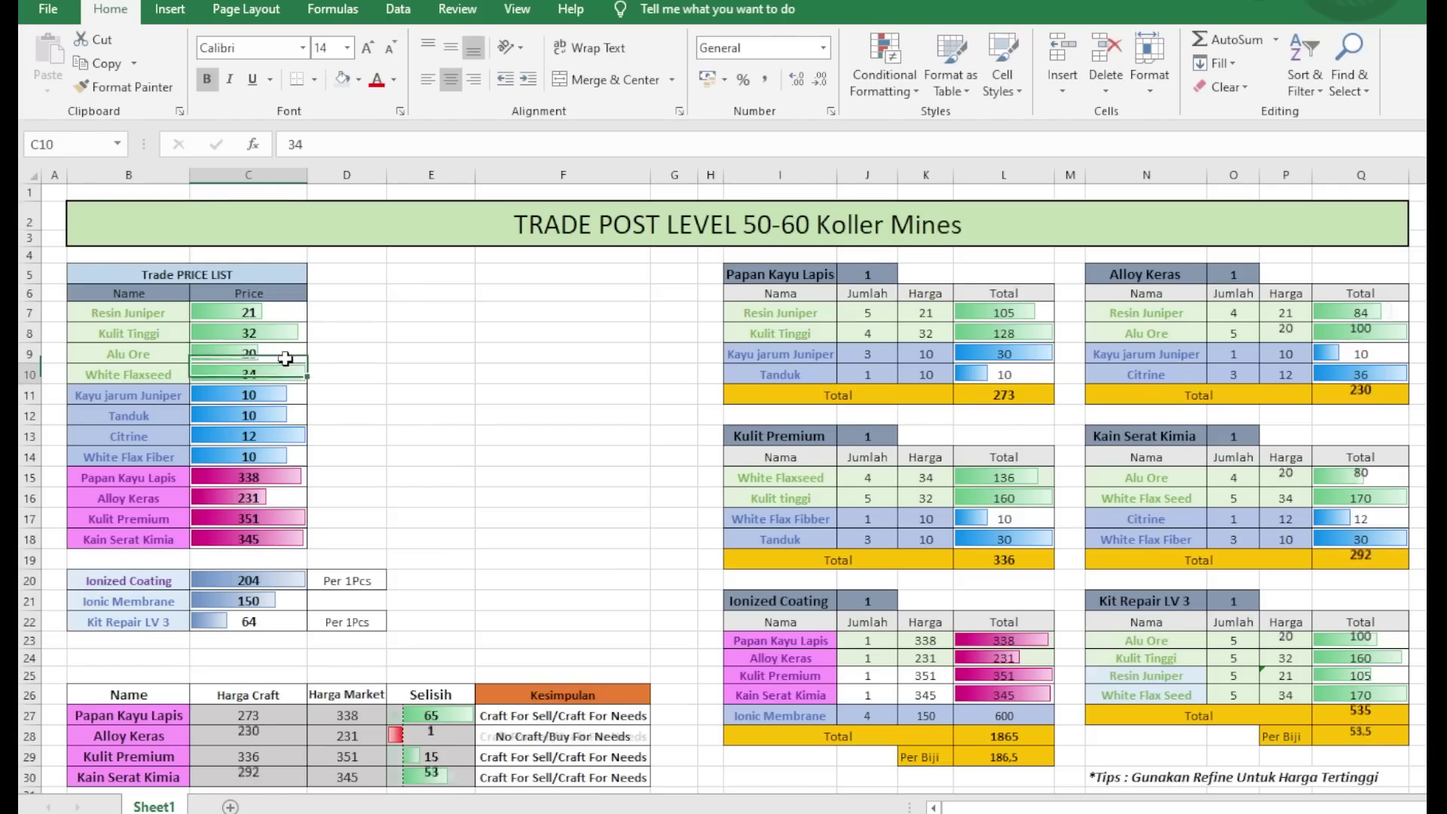
Set the Resin Juniper price in the Trade PRICE LIST to 30
left_click_drag(275, 311, 273, 624)
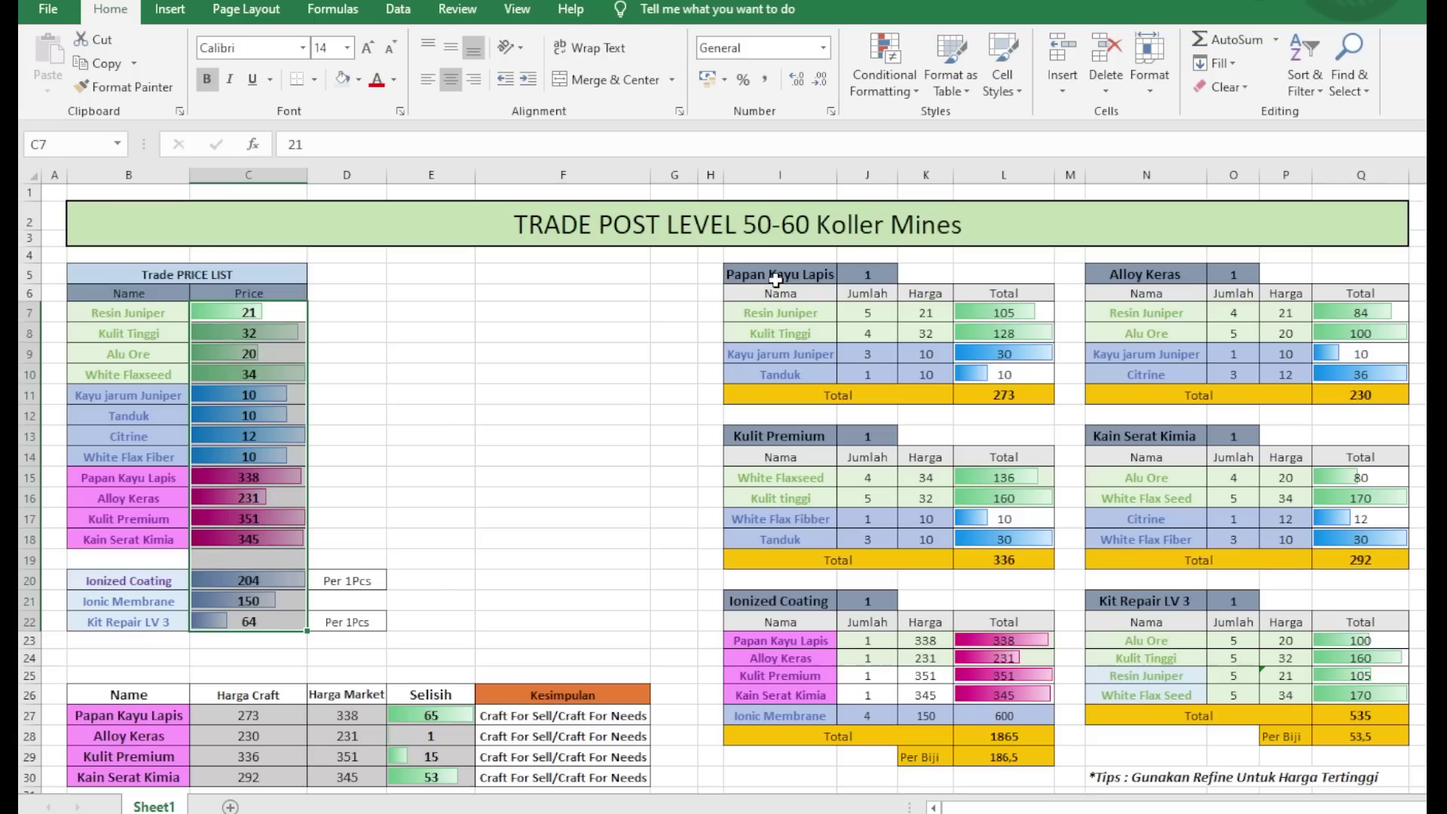
left_click_drag(773, 276, 1398, 760)
left_click(907, 423)
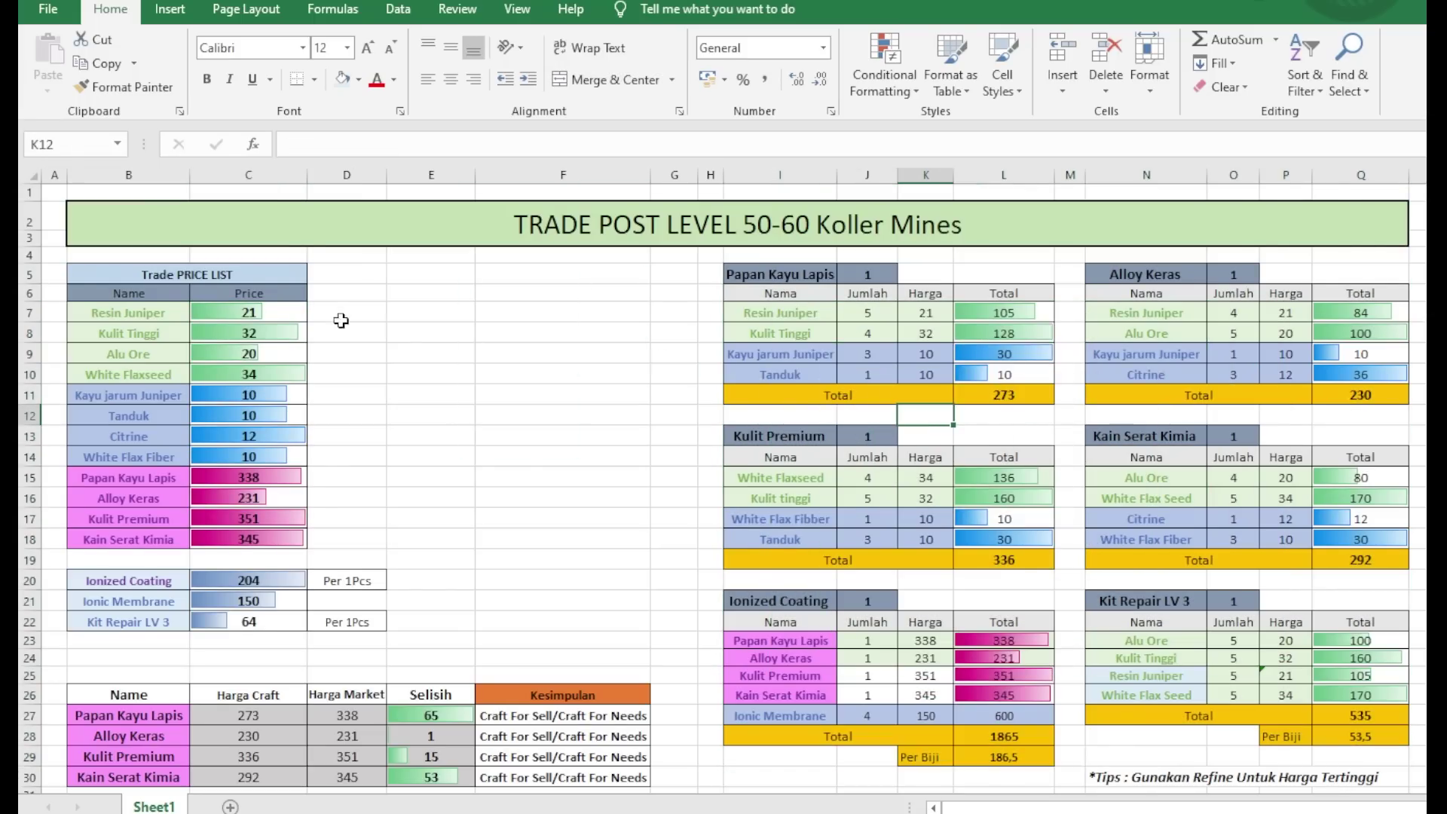
left_click(266, 306)
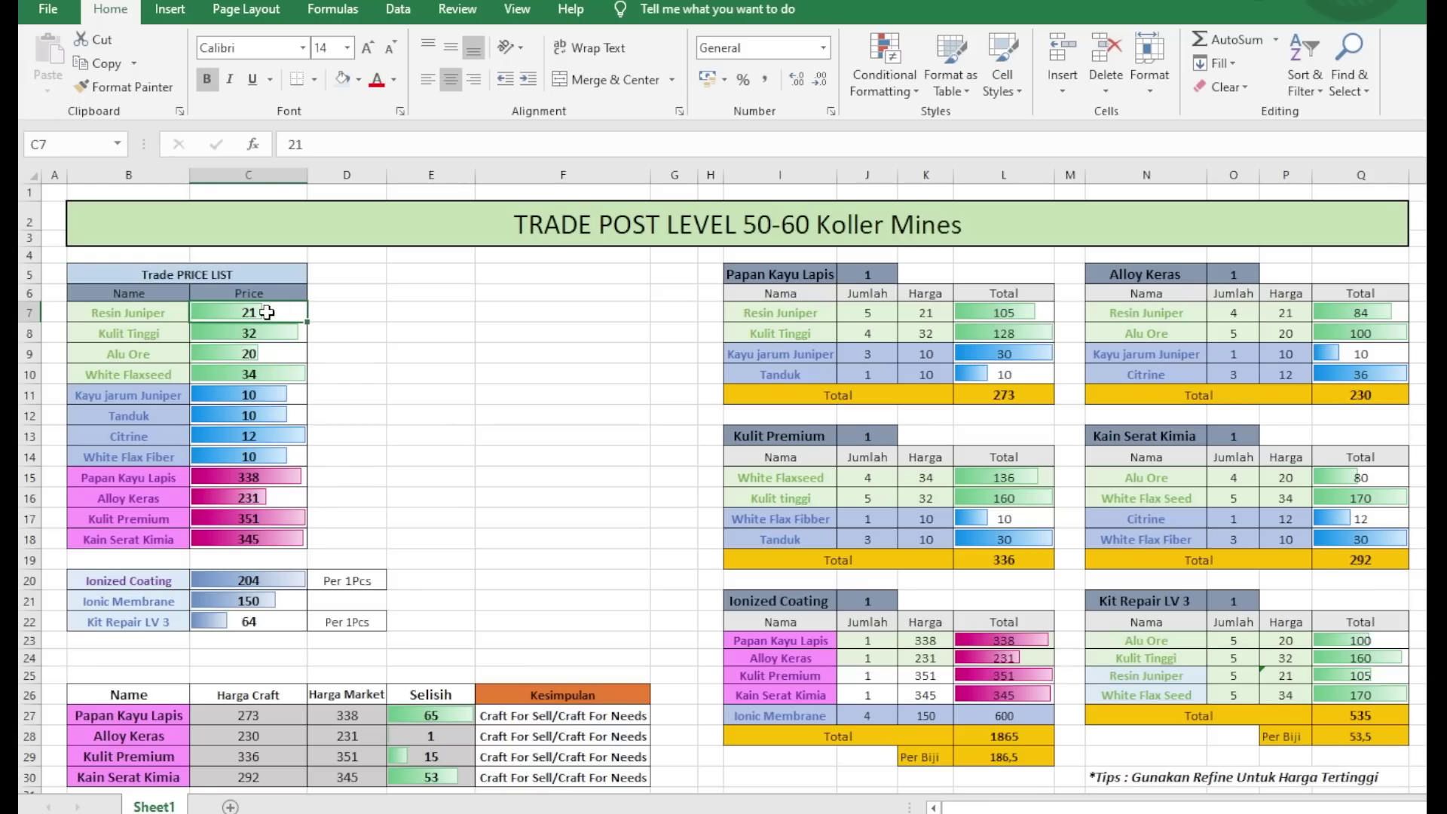
type("30")
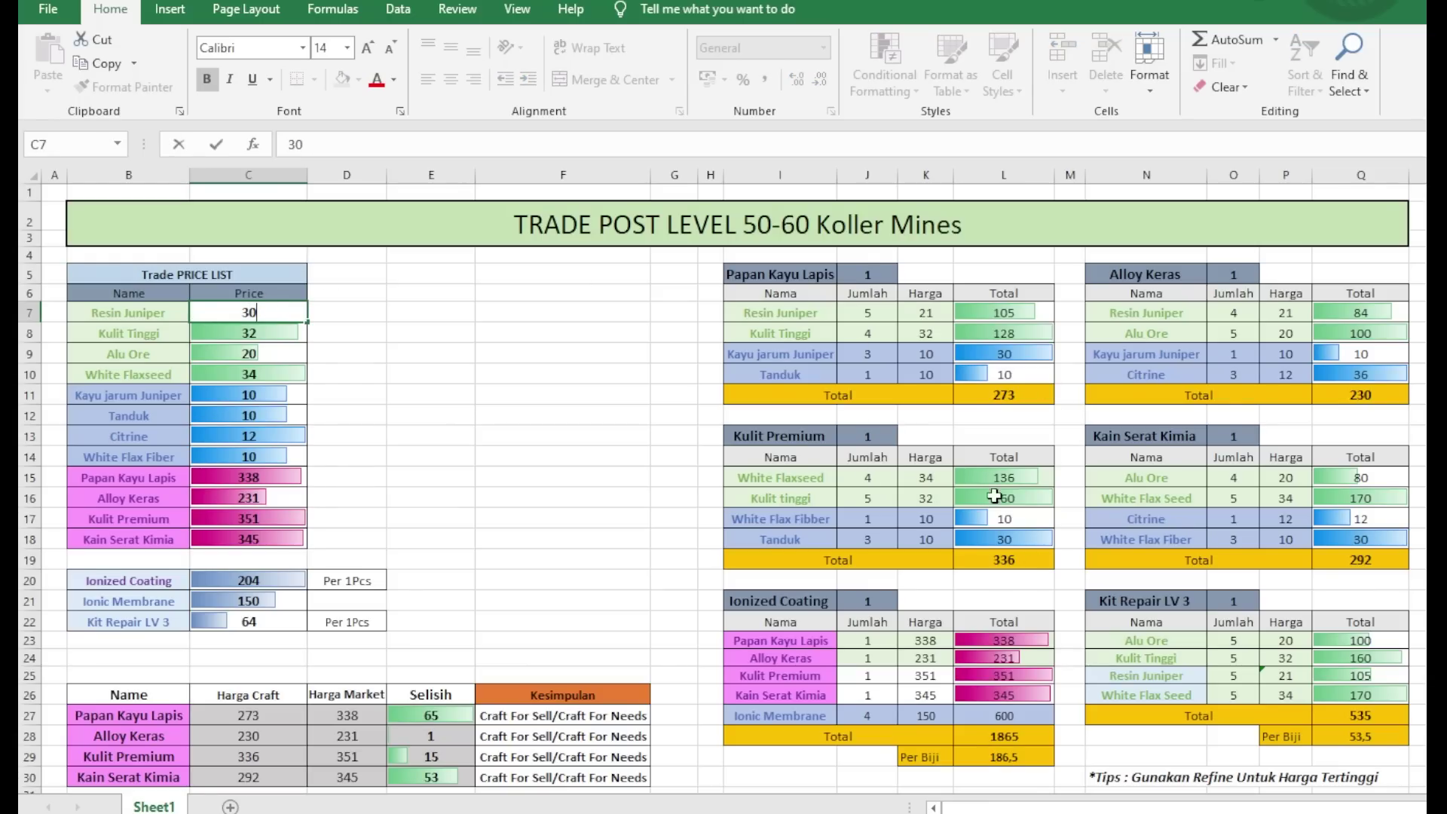
key("Return")
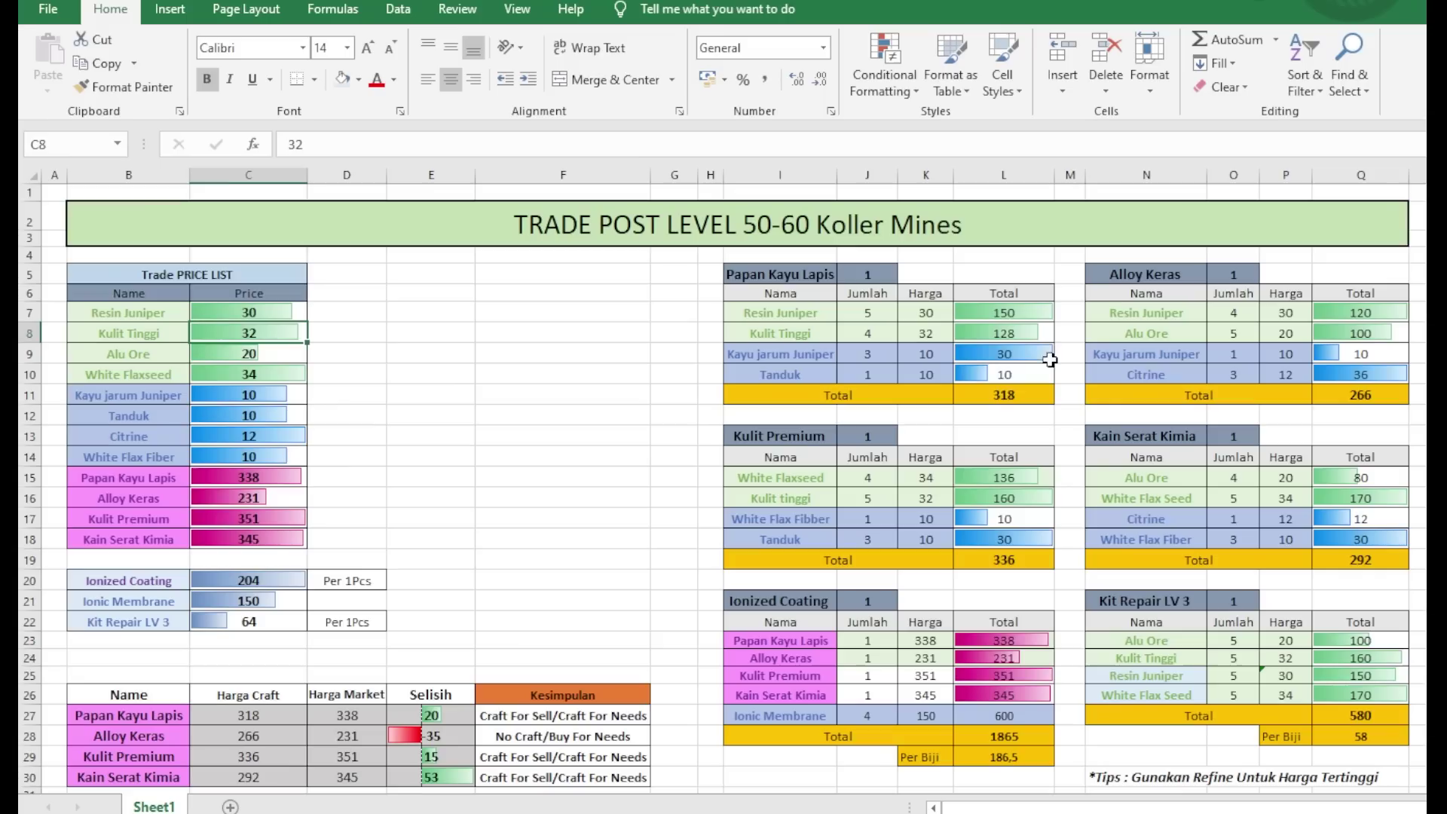
Examine the Papan Kayu Lapis table's ingredient totals and the formula behind its overall crafting total
left_click_drag(769, 309, 1005, 407)
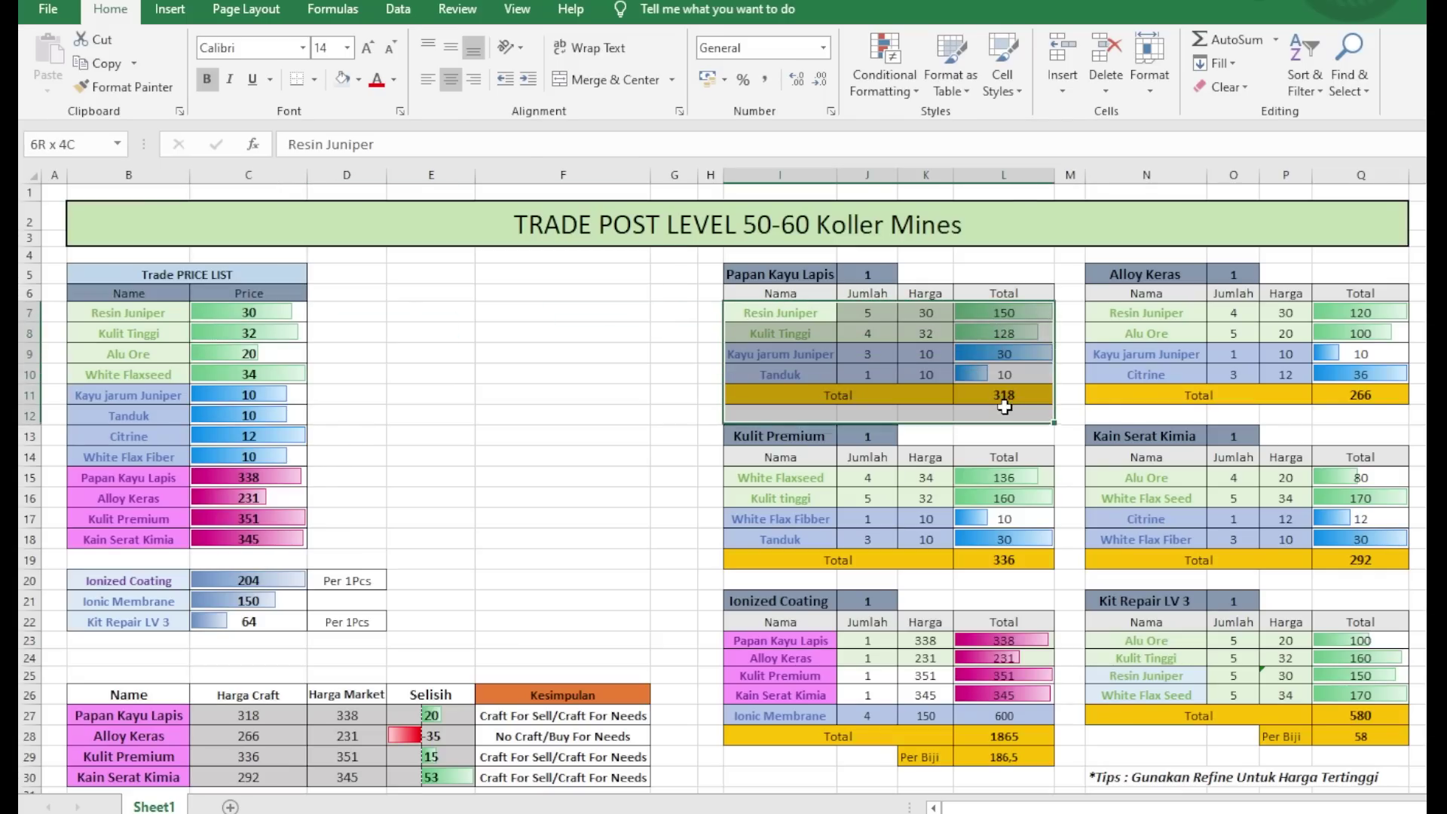
left_click(1189, 377)
left_click(786, 388)
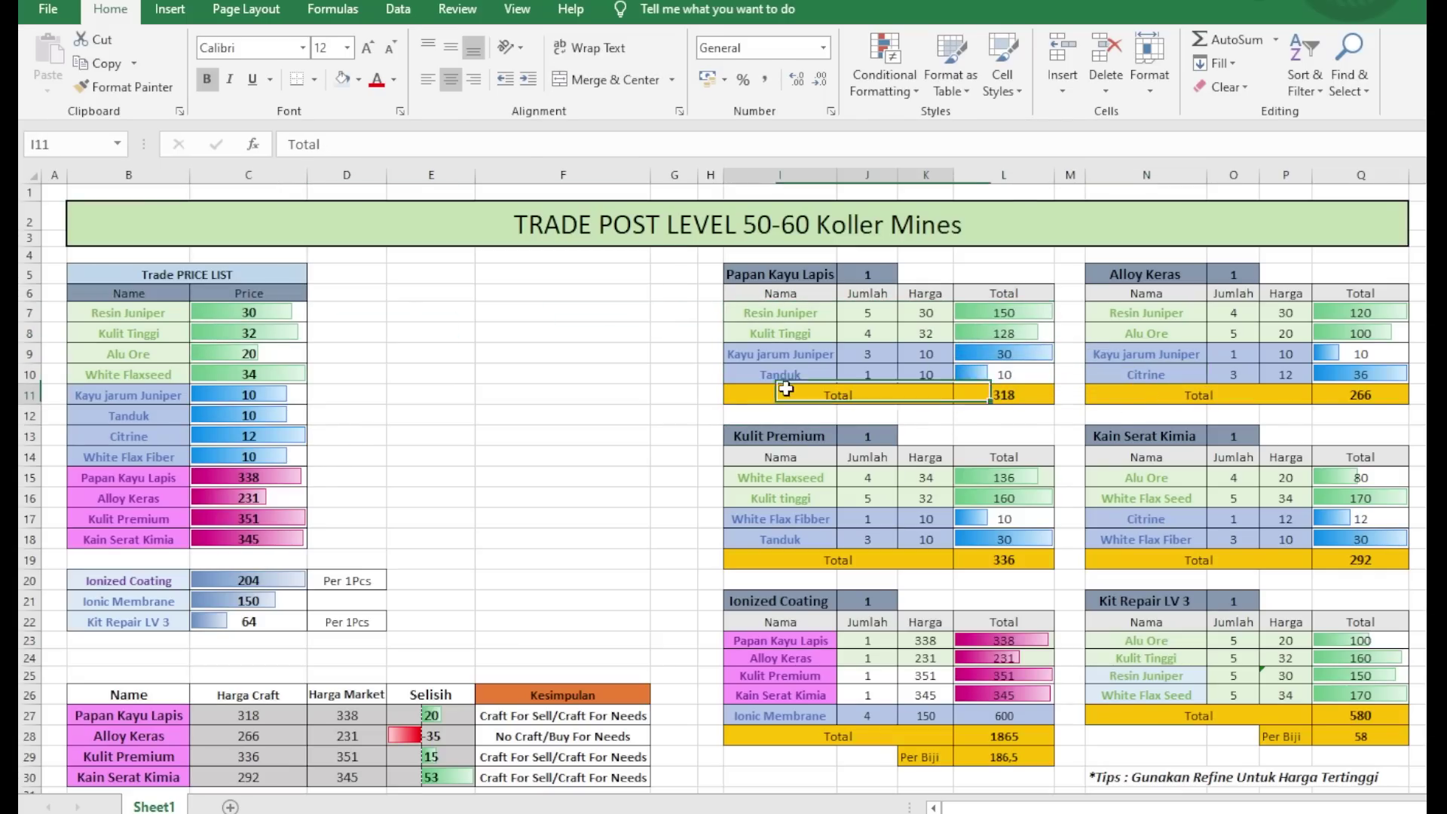
left_click_drag(786, 388, 1002, 393)
left_click(1015, 313)
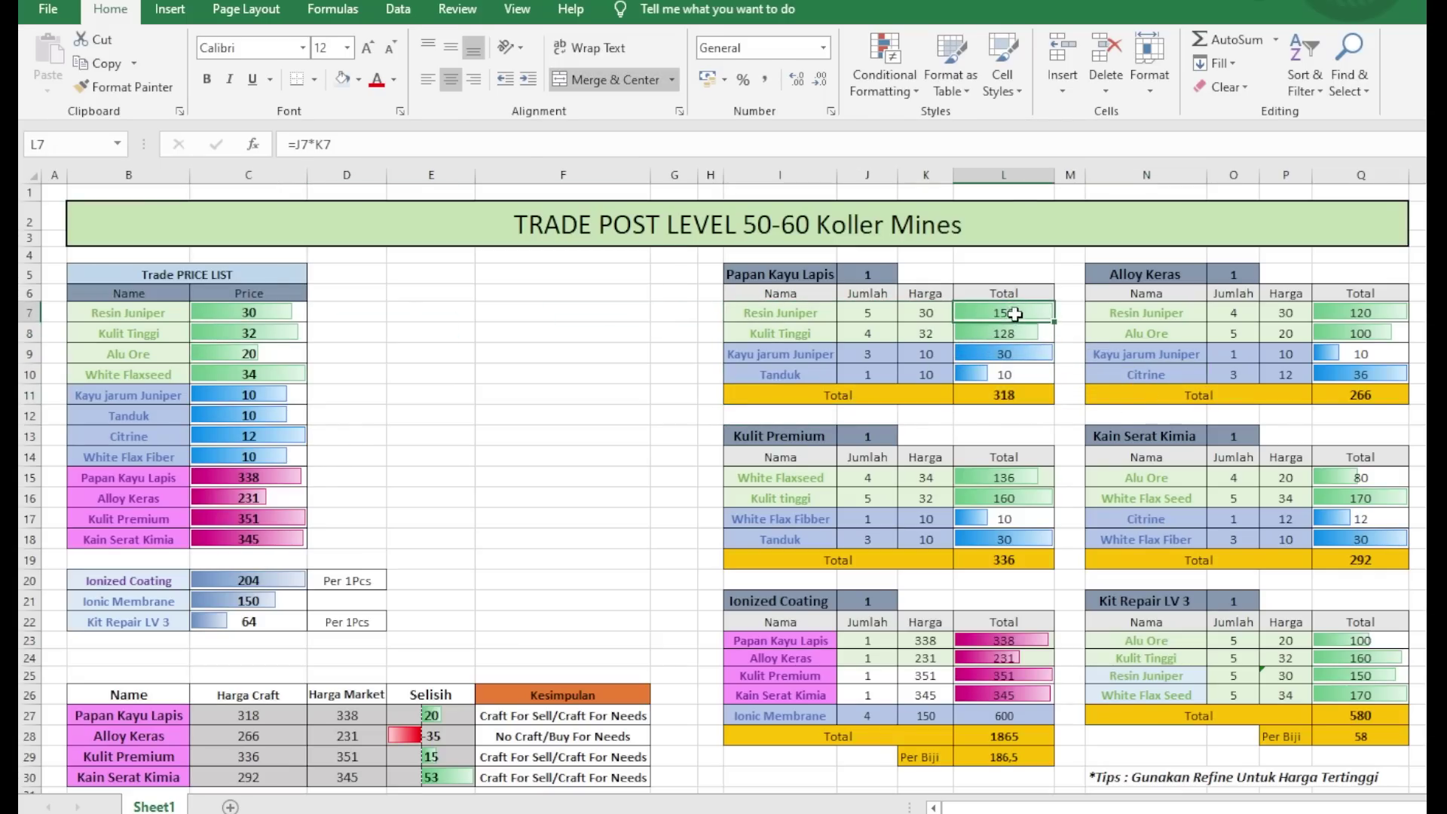
left_click_drag(1015, 313, 1019, 393)
left_click(1033, 396)
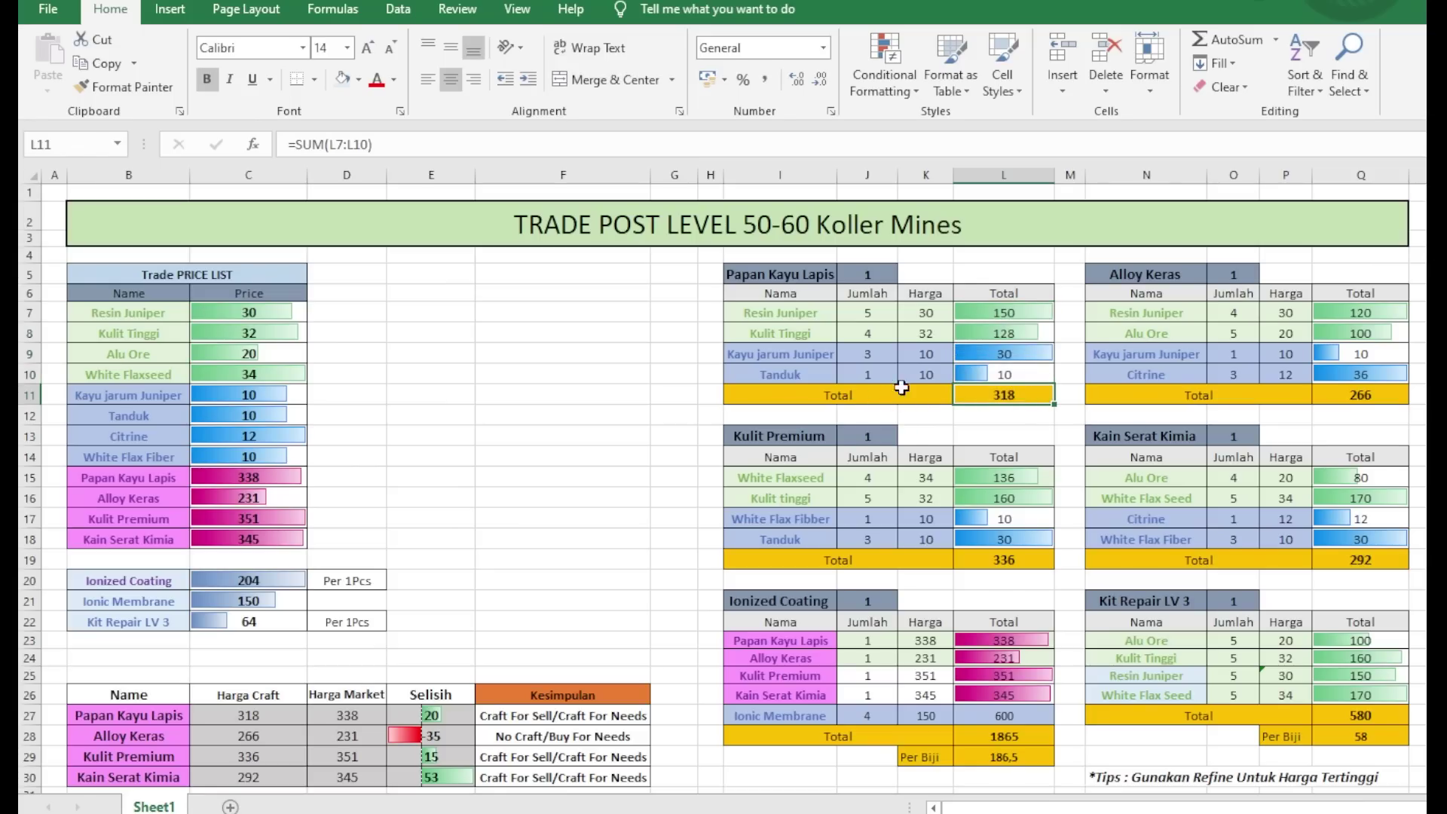
left_click_drag(1018, 309, 1019, 393)
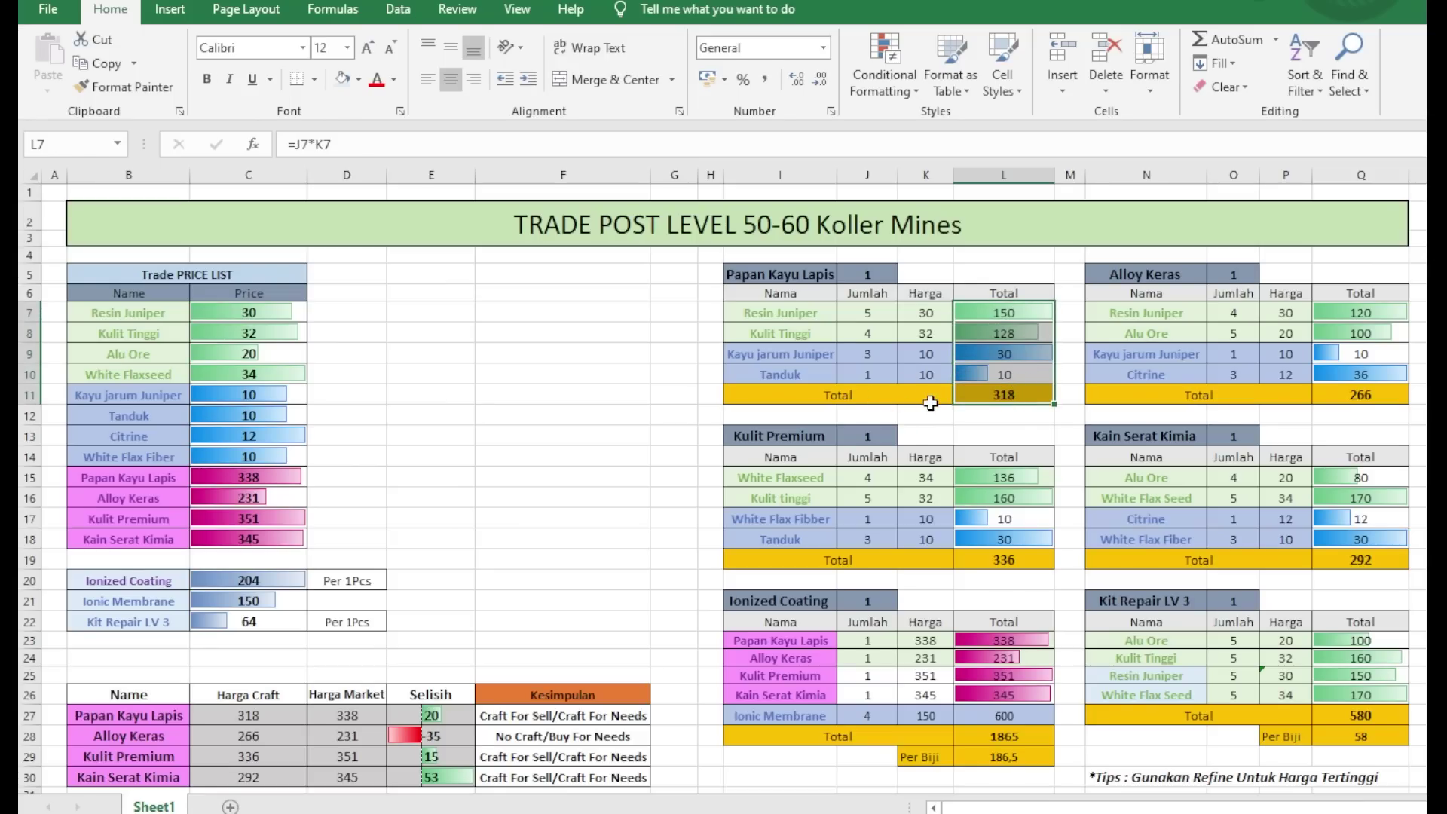
left_click(931, 404)
left_click(995, 394)
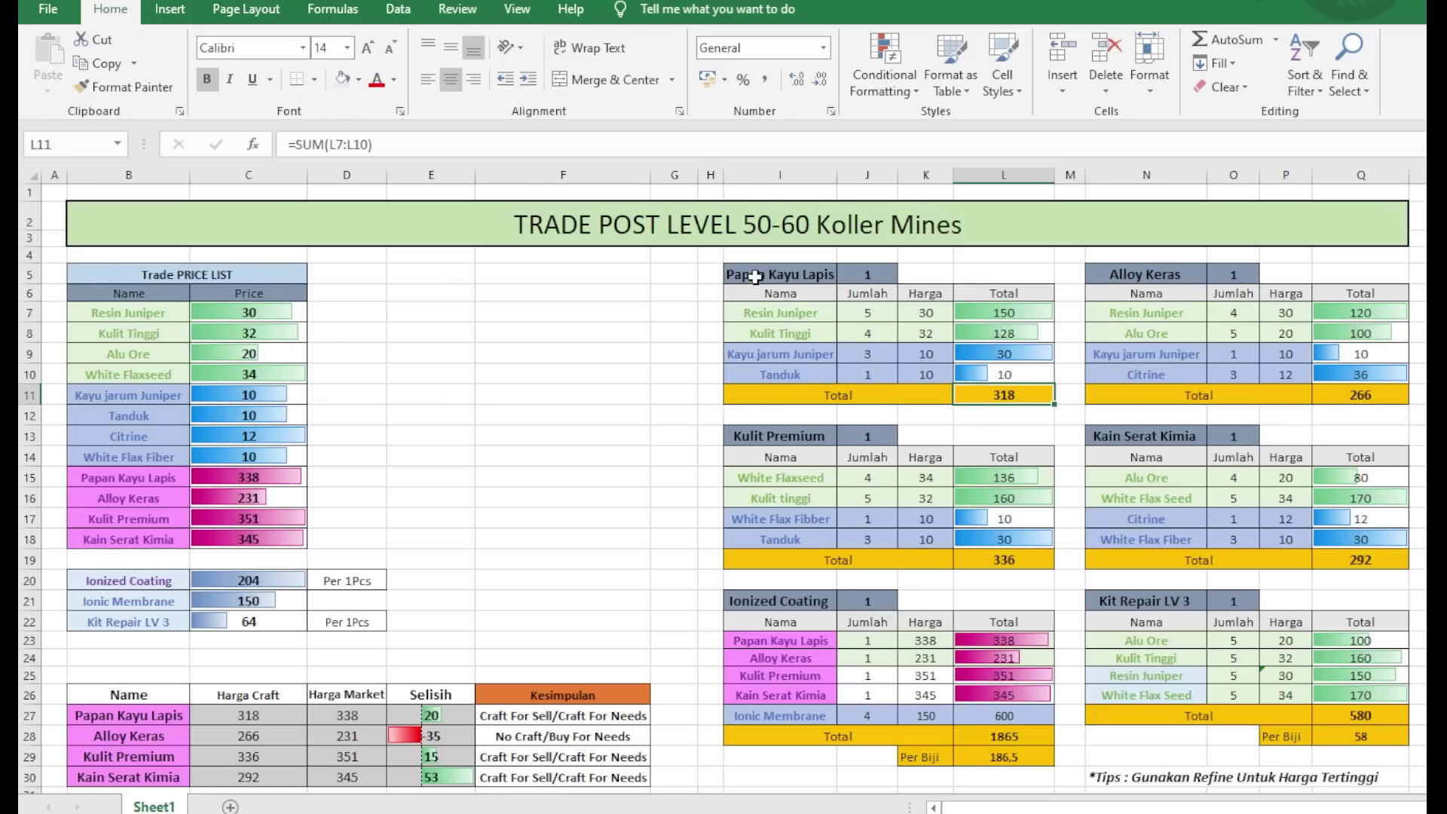
left_click_drag(754, 277, 1010, 394)
left_click(746, 347)
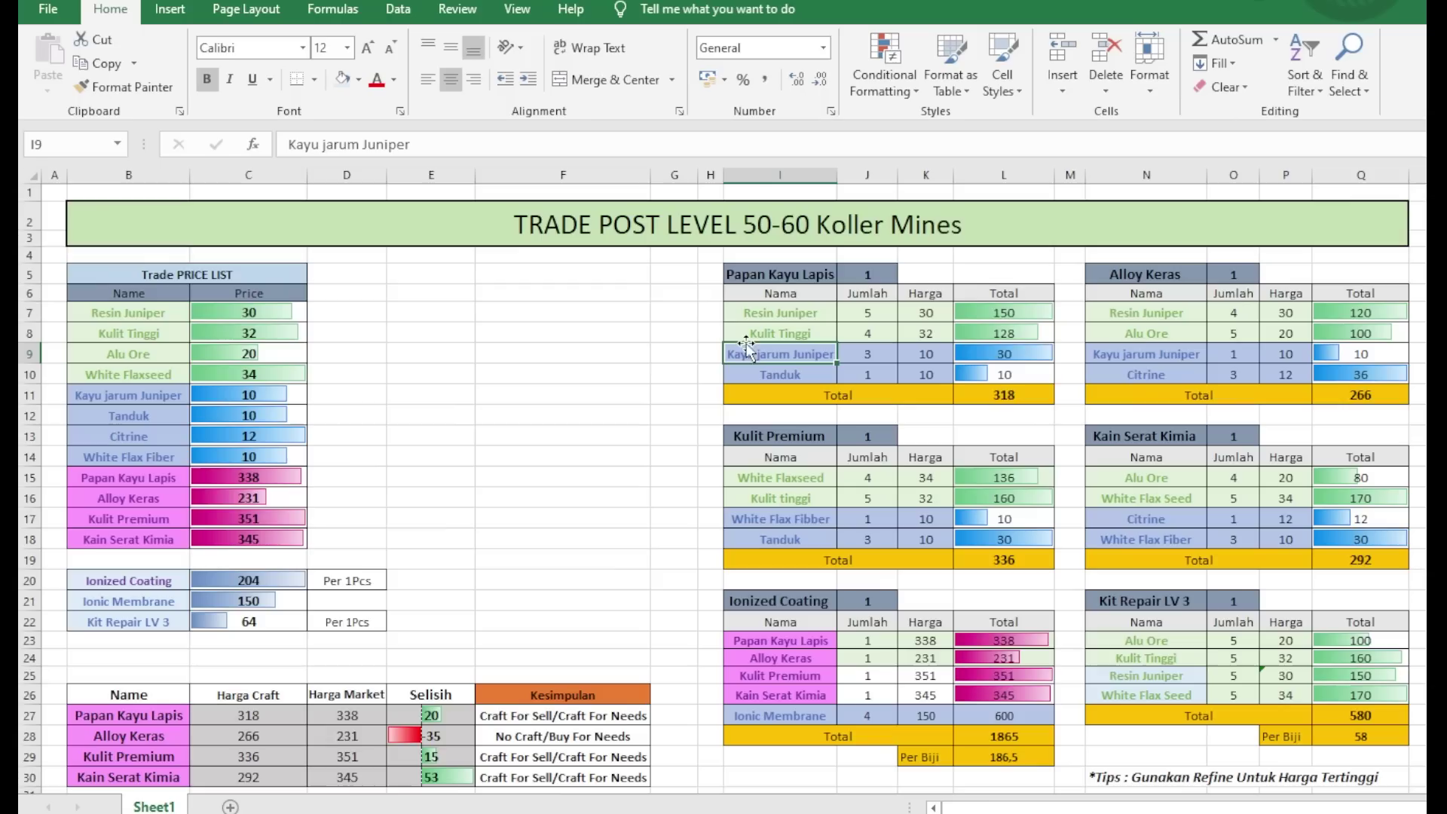
Review the crafting cost tables of Alloy Keras, Kulit Premium and Kain Serat Kimia alongside Papan Kayu Lapis
left_click_drag(1132, 273, 1329, 400)
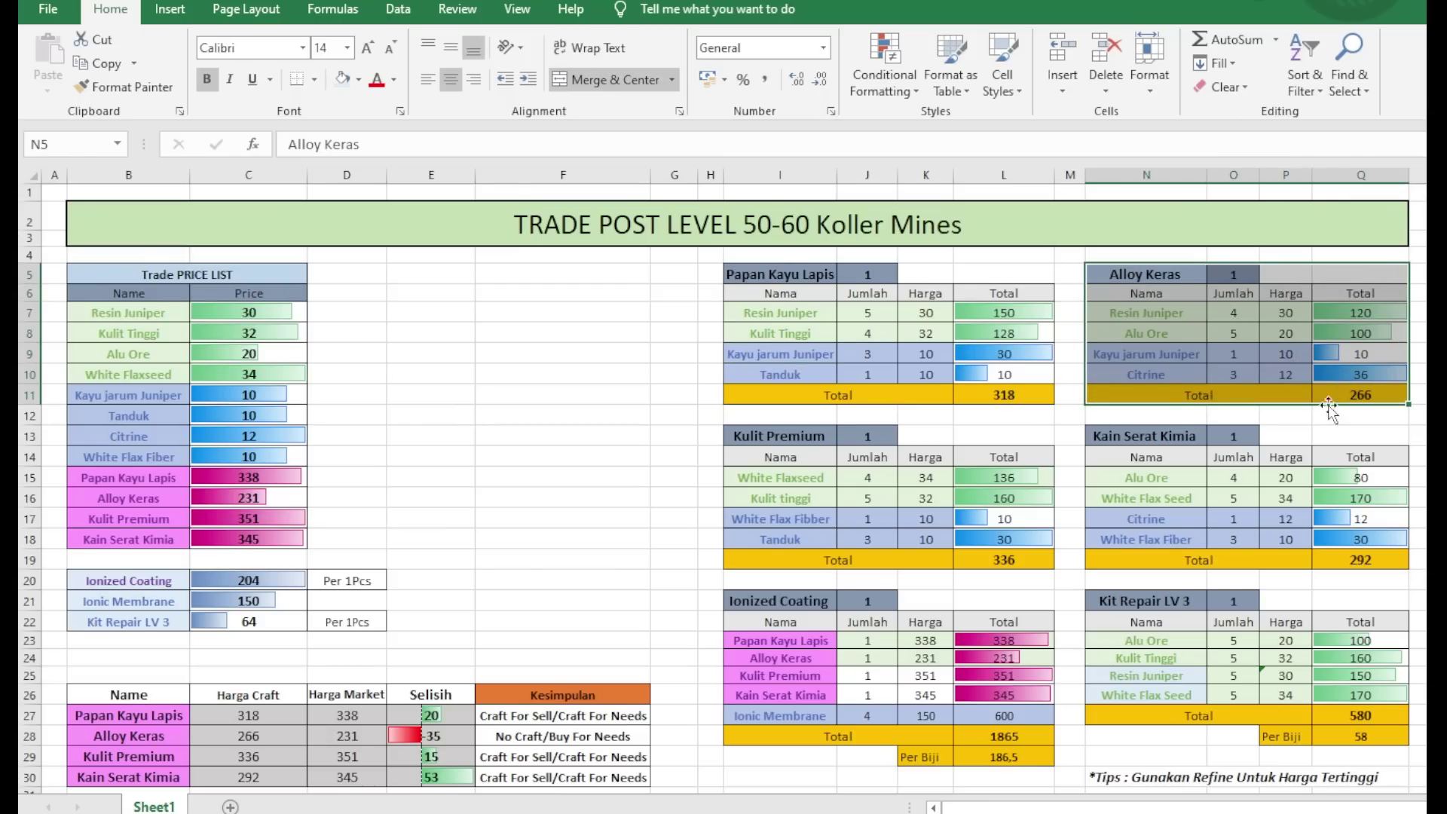
left_click_drag(755, 433, 969, 558)
left_click_drag(1127, 434, 1343, 566)
left_click(944, 568)
left_click_drag(727, 294, 1048, 396)
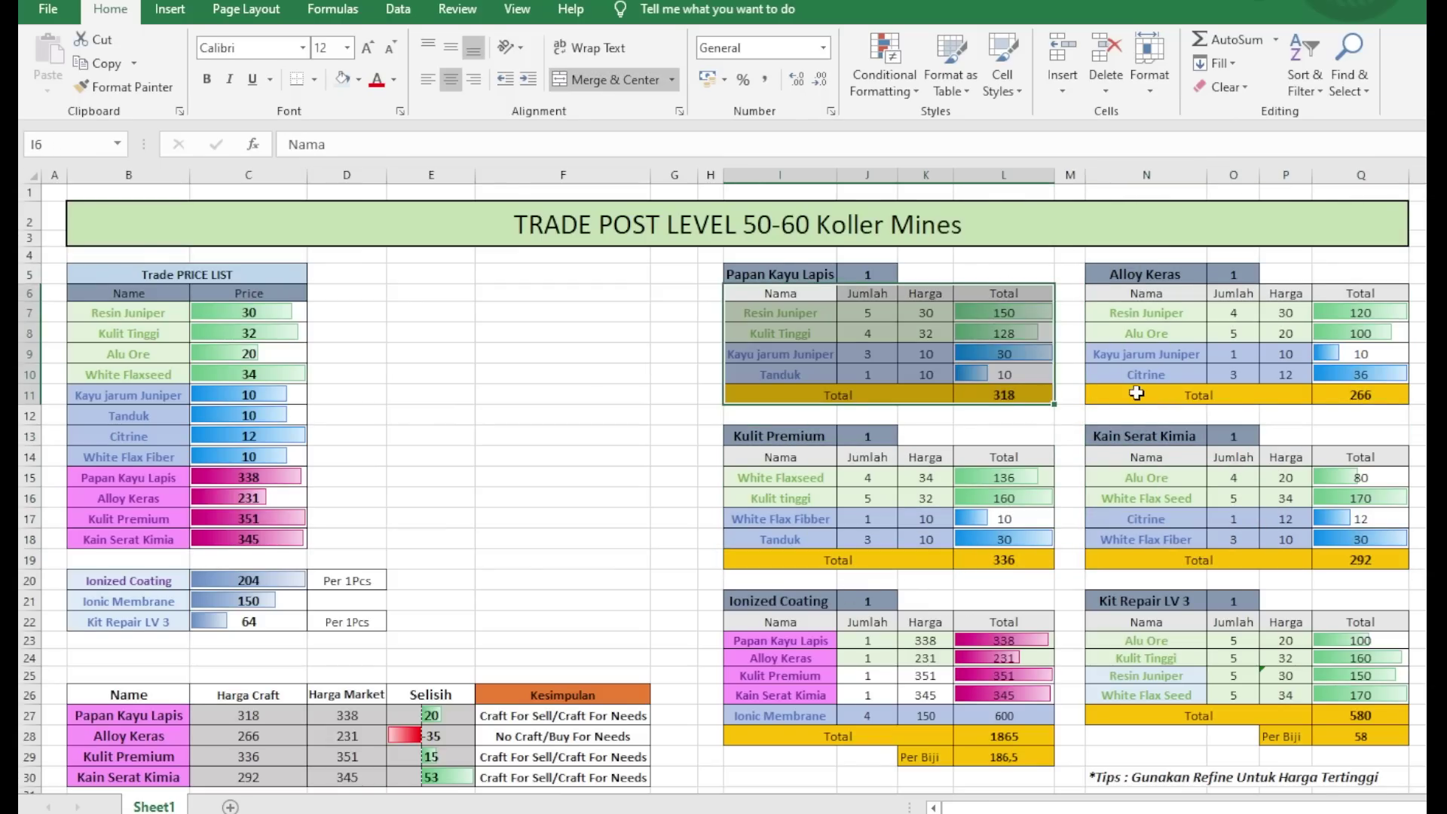
left_click(1090, 395)
left_click_drag(737, 275, 1007, 395)
left_click_drag(1119, 273, 1359, 392)
left_click_drag(742, 436, 1035, 560)
left_click(1035, 560)
left_click(1211, 512)
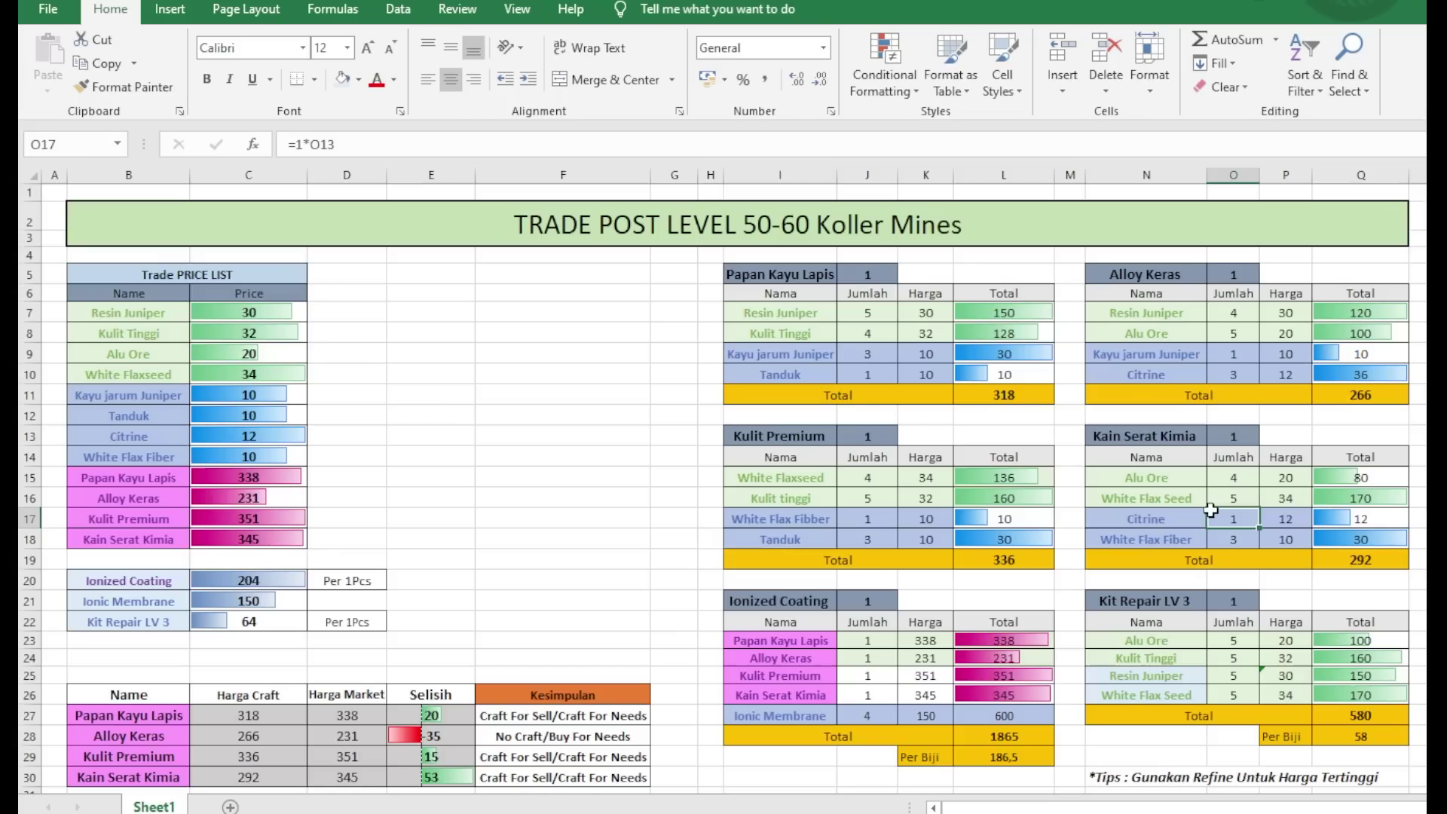
Inspect the Papan Kayu Lapis ingredients row by row, checking how Jumlah, Harga and Total are calculated
left_click(829, 298)
left_click(788, 271)
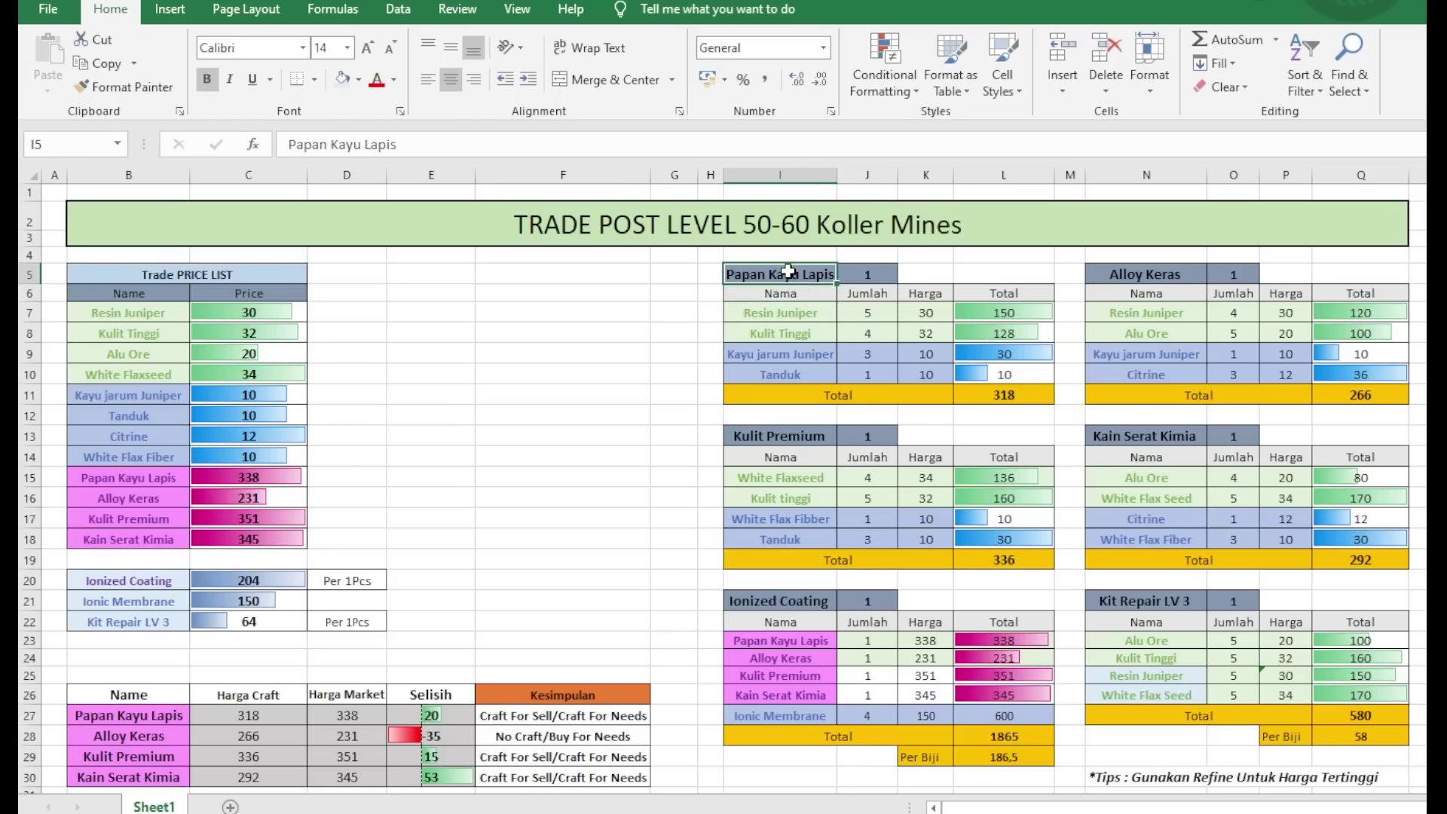
left_click(764, 311)
left_click_drag(764, 310, 1014, 334)
left_click_drag(766, 364, 980, 377)
left_click(781, 294)
left_click_drag(781, 294, 1025, 375)
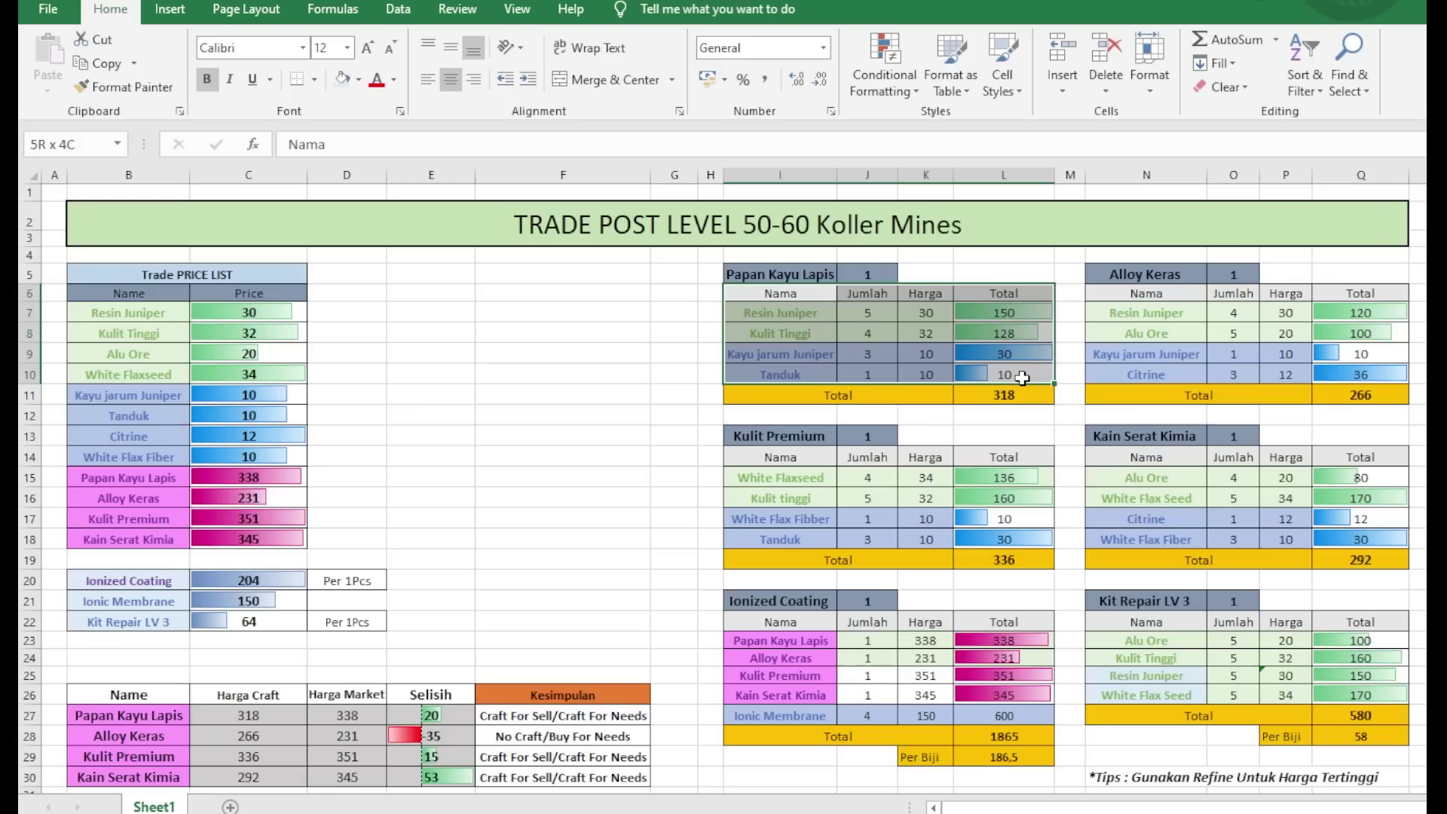
left_click(993, 245)
left_click(970, 311)
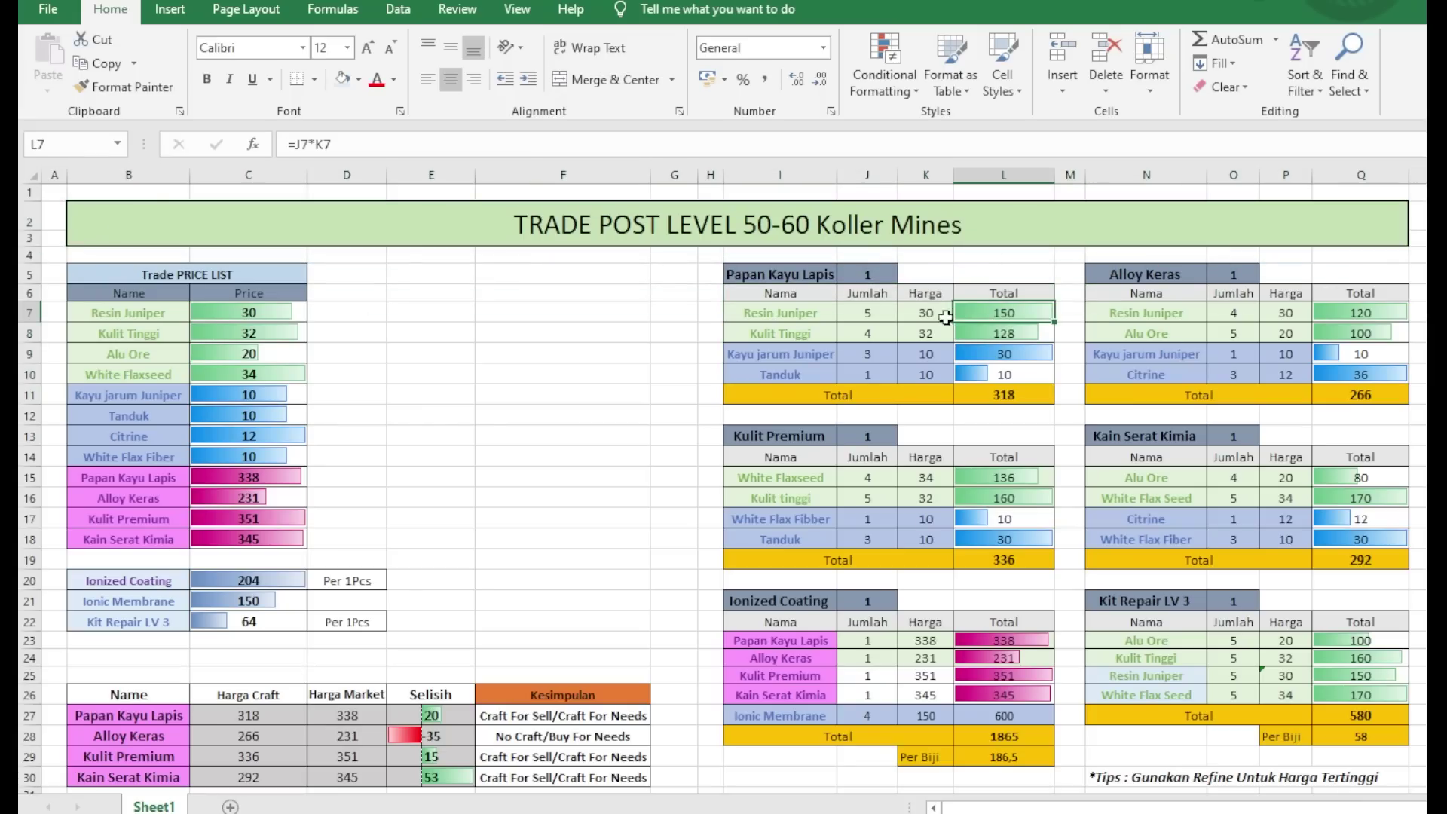
left_click(833, 329)
left_click(906, 319)
left_click_drag(907, 319, 924, 377)
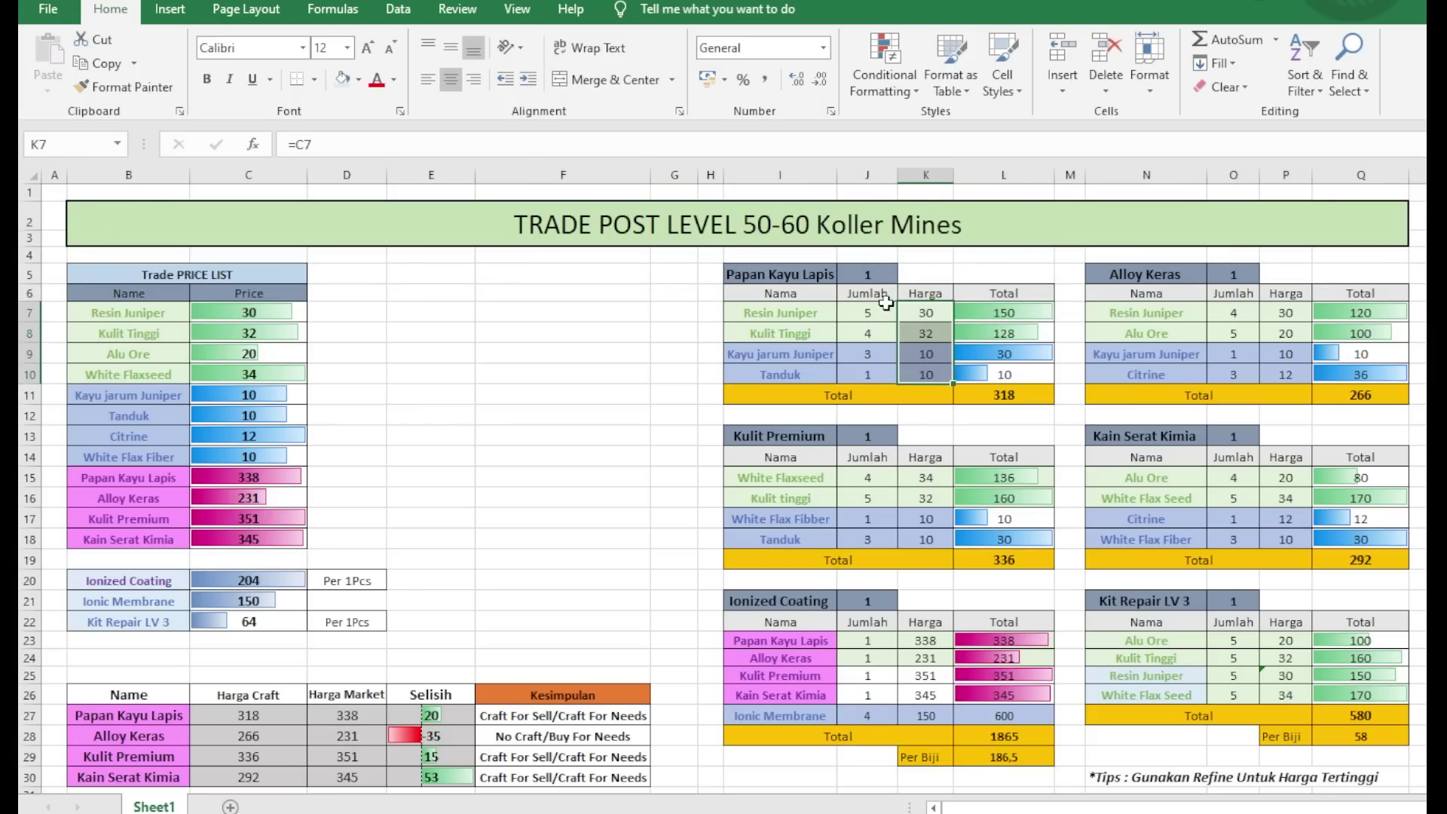
Trace how the Trade PRICE LIST prices feed the Harga and Total columns and overall total of the Papan Kayu Lapis table
left_click(923, 309)
left_click_drag(258, 311, 244, 622)
left_click_drag(1009, 315, 1000, 386)
left_click(1002, 394)
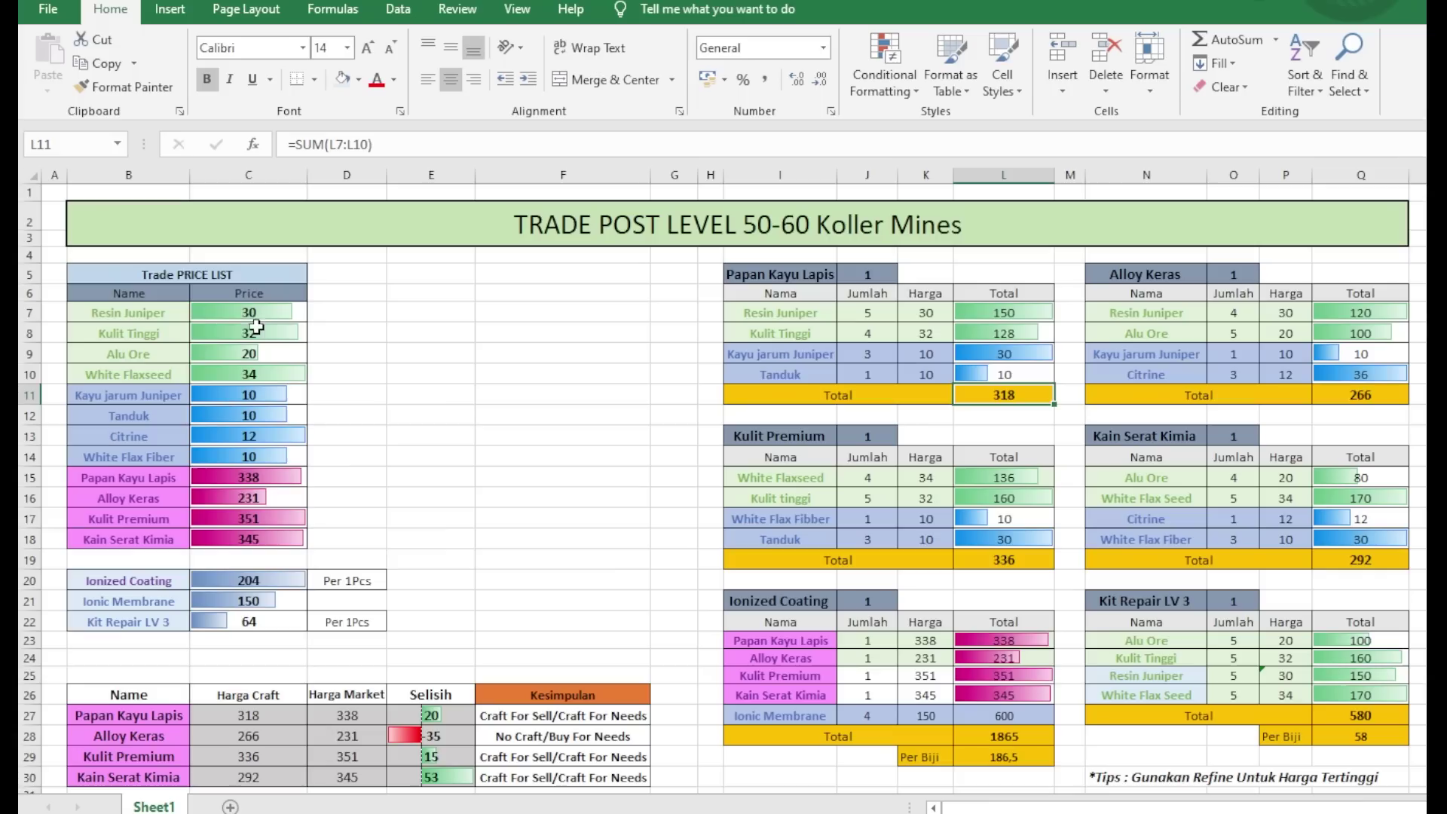
left_click_drag(143, 315, 268, 344)
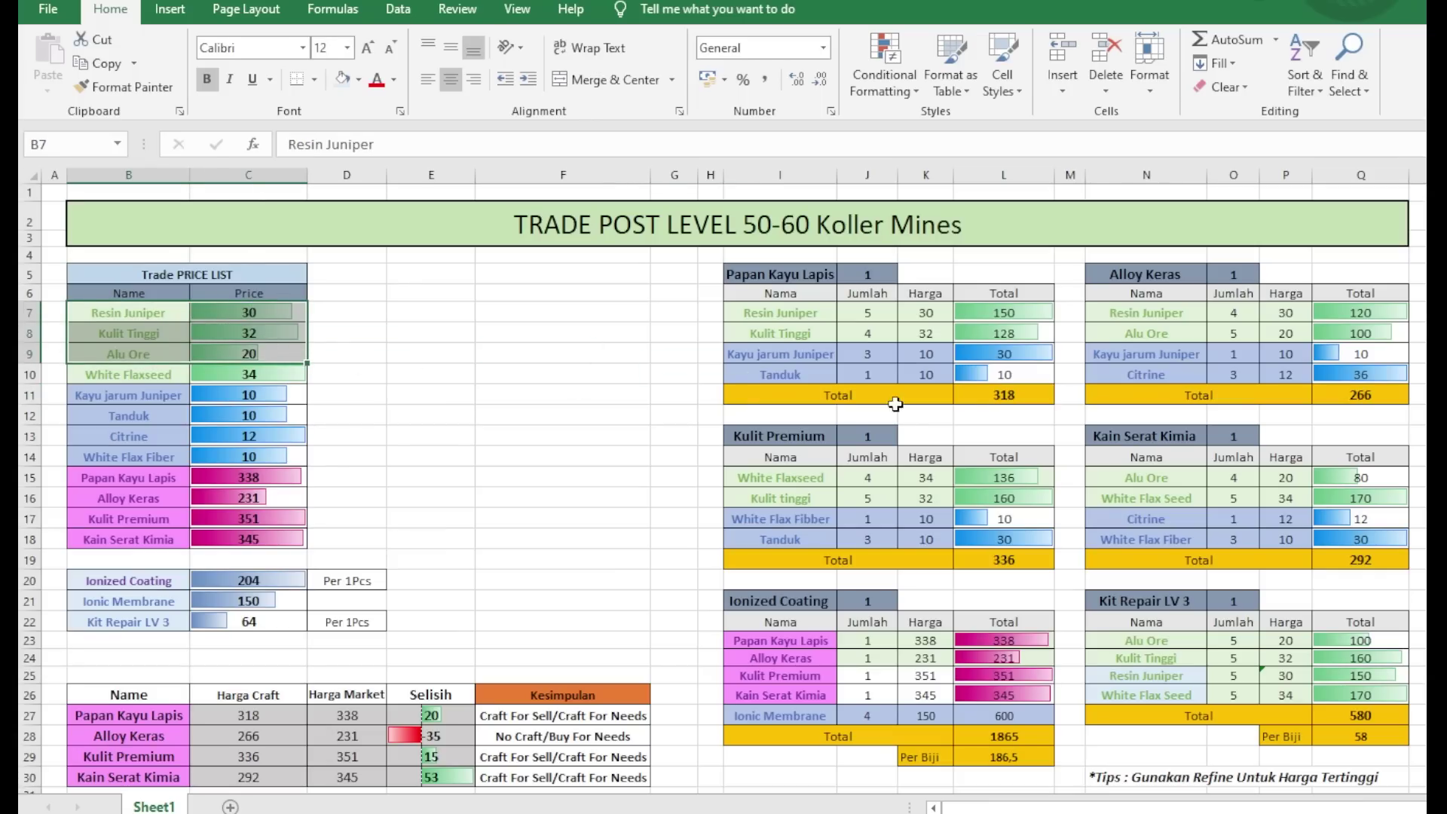
left_click_drag(1002, 310, 1012, 356)
left_click(1009, 393)
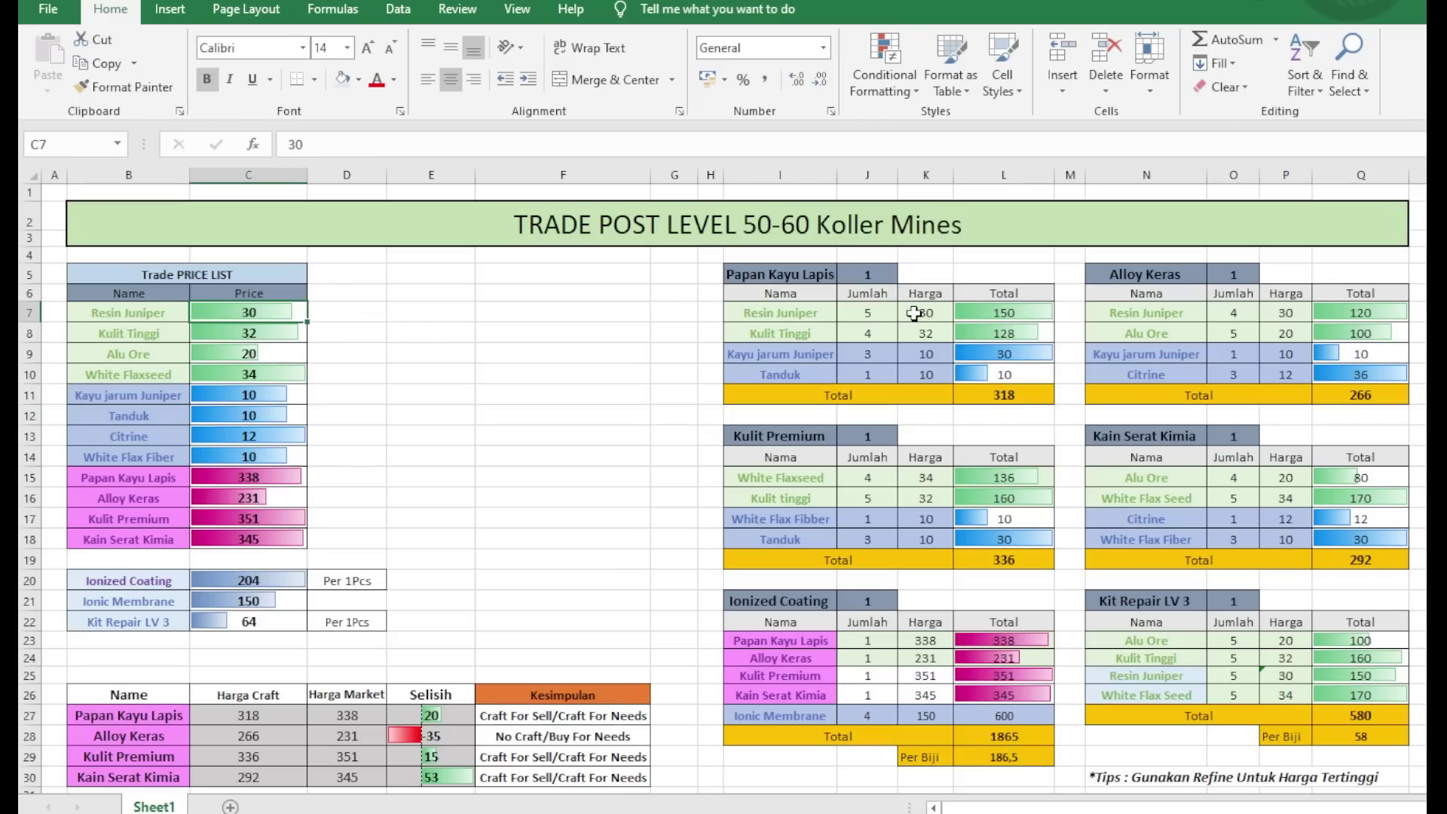
Check the Total formula of each Papan Kayu Lapis ingredient and the formula that sums them
left_click(1032, 318)
left_click(1027, 335)
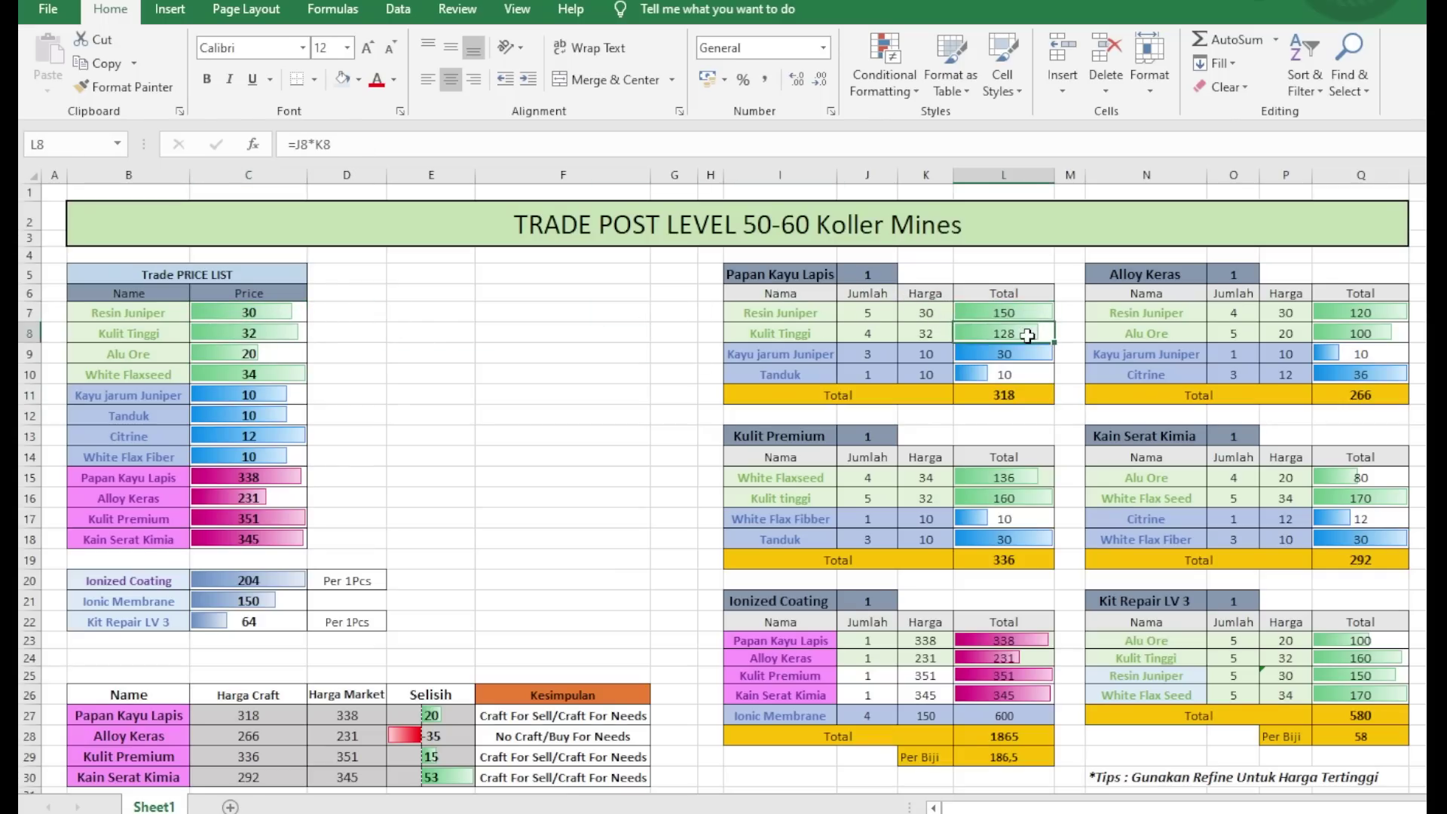
left_click(1027, 354)
left_click(1024, 375)
left_click(1022, 397)
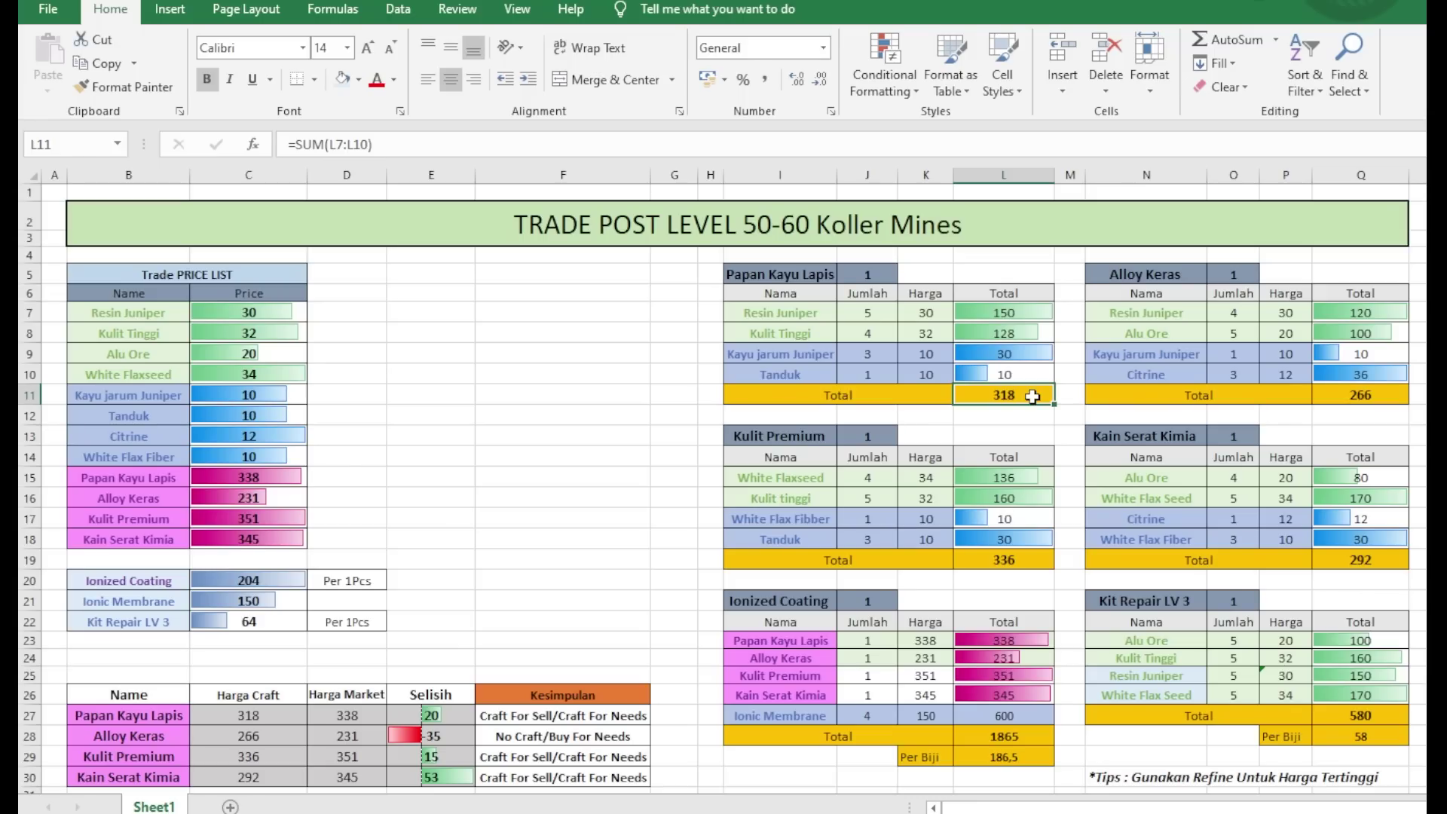
Compare the Papan Kayu Lapis market price in the Trade PRICE LIST with its overall crafting total
left_click_drag(128, 477, 251, 475)
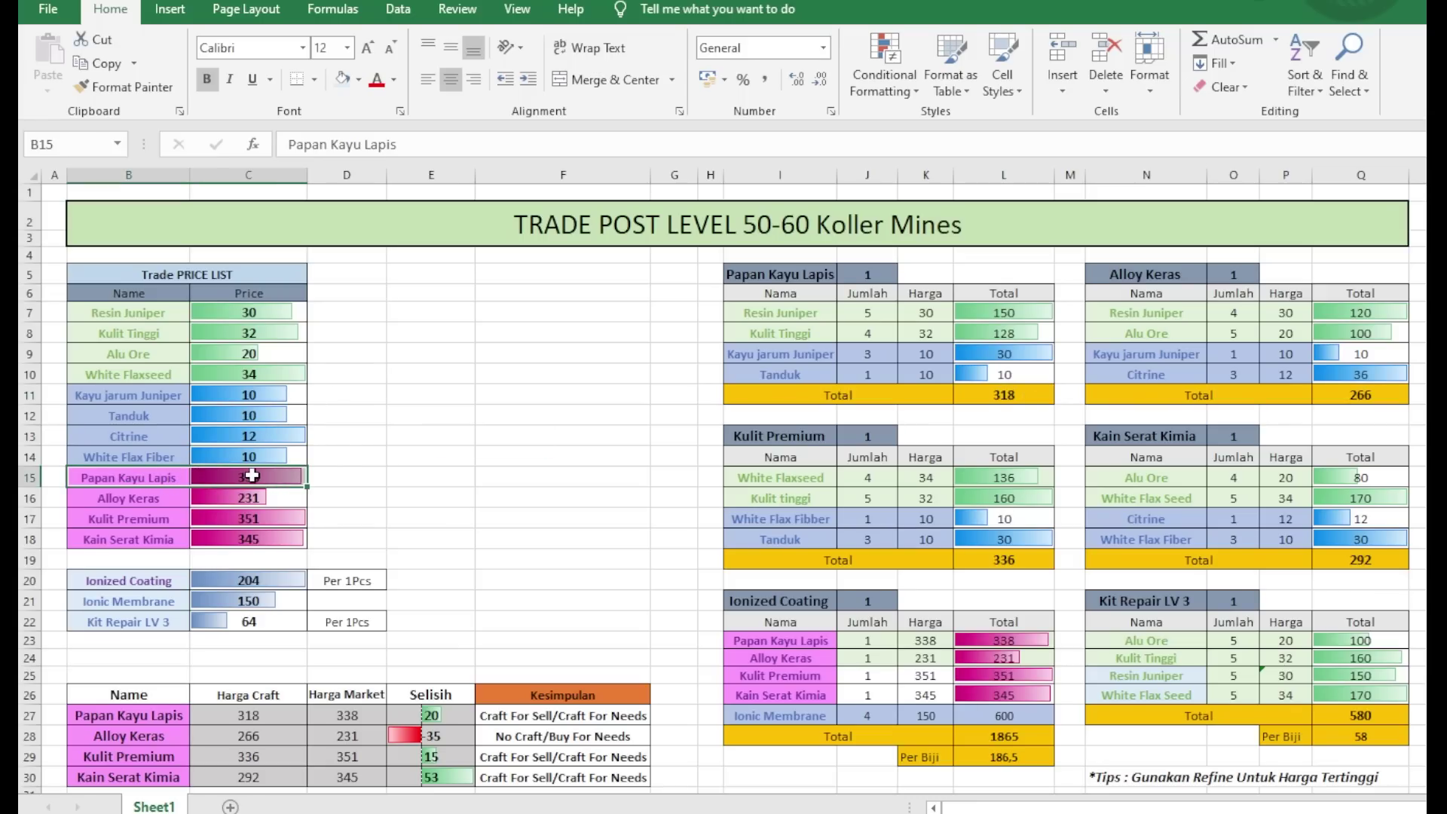
left_click(253, 475)
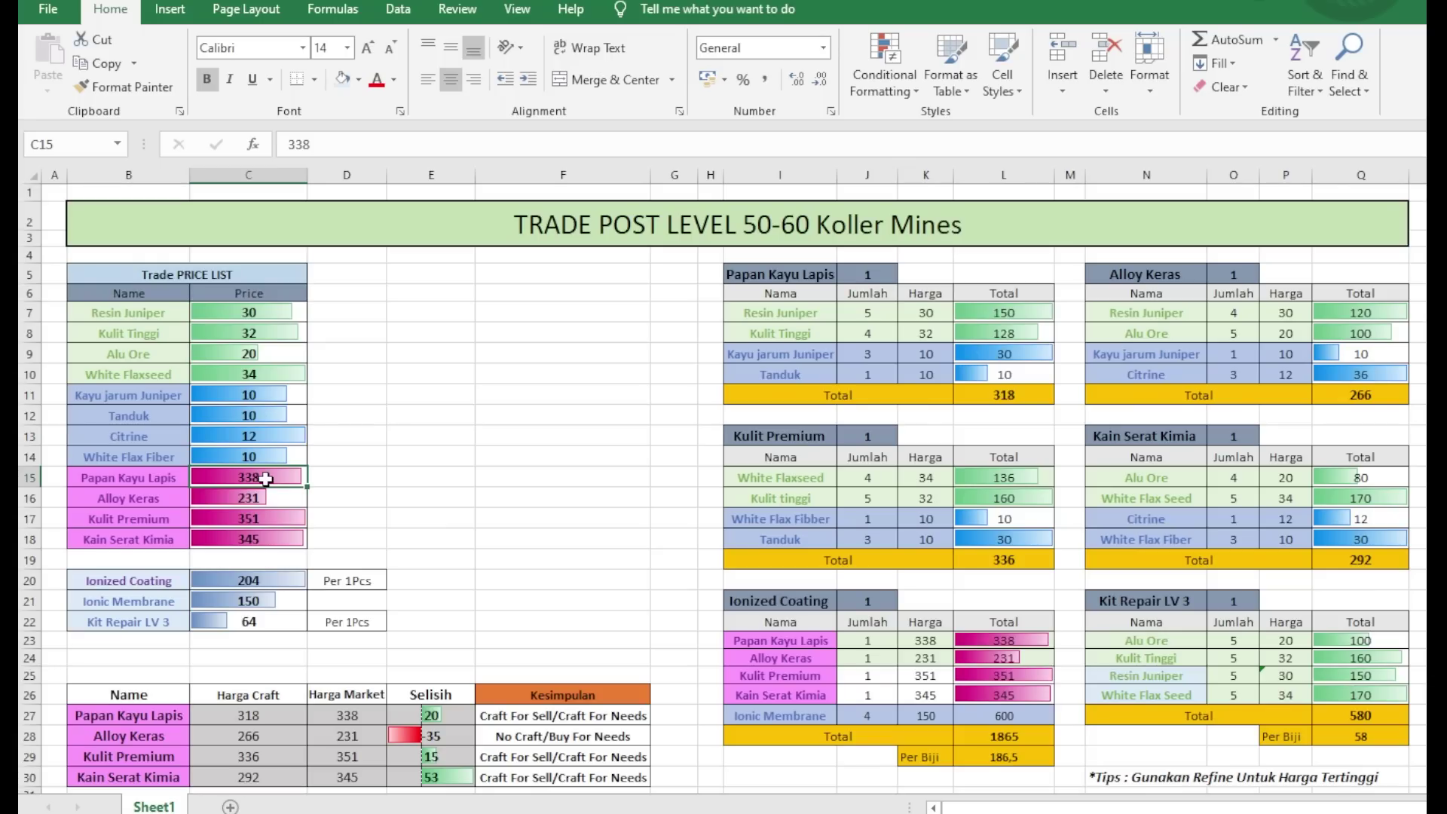
left_click(1040, 395)
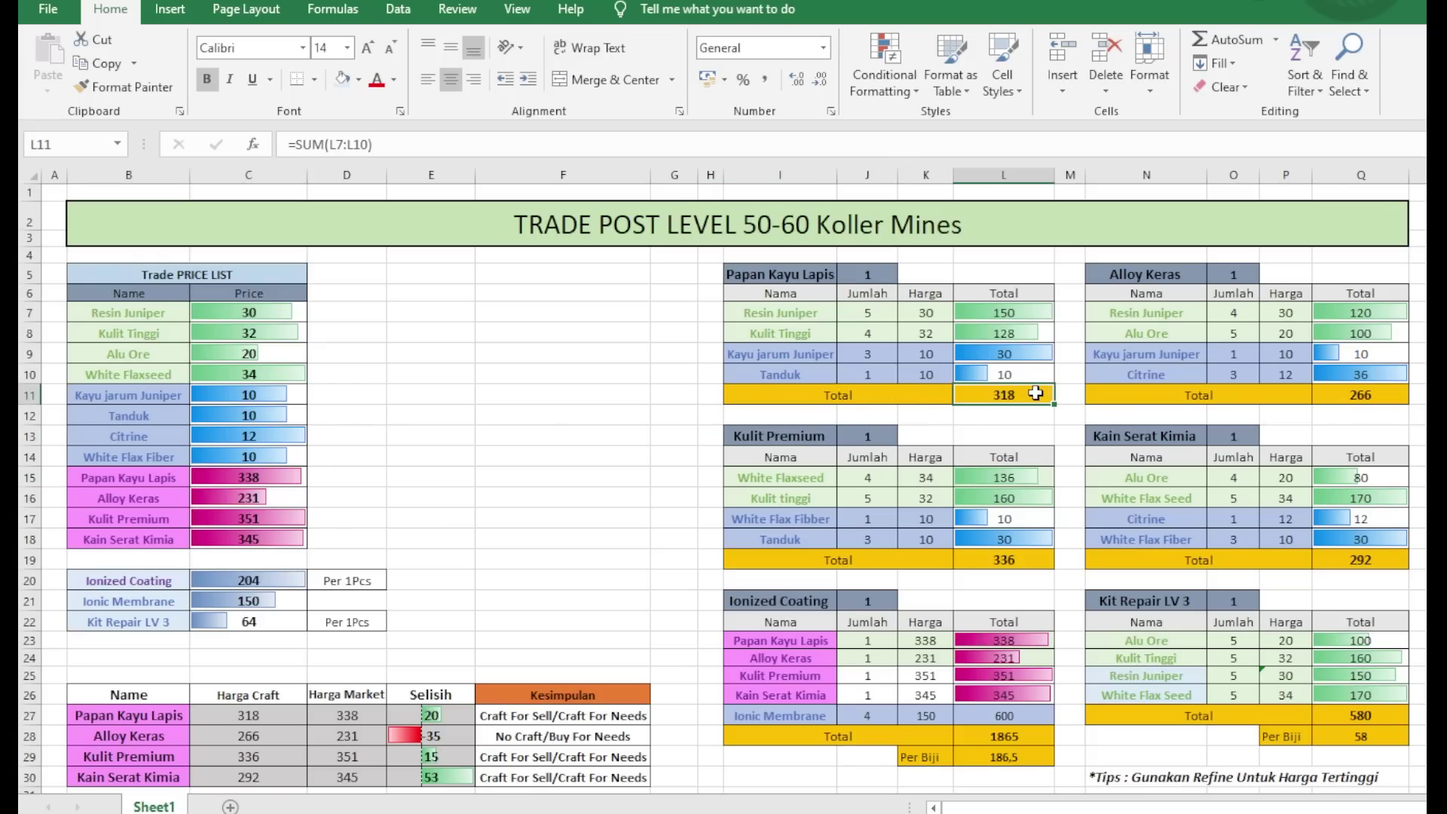
left_click(268, 487)
left_click(1019, 396)
left_click(238, 483)
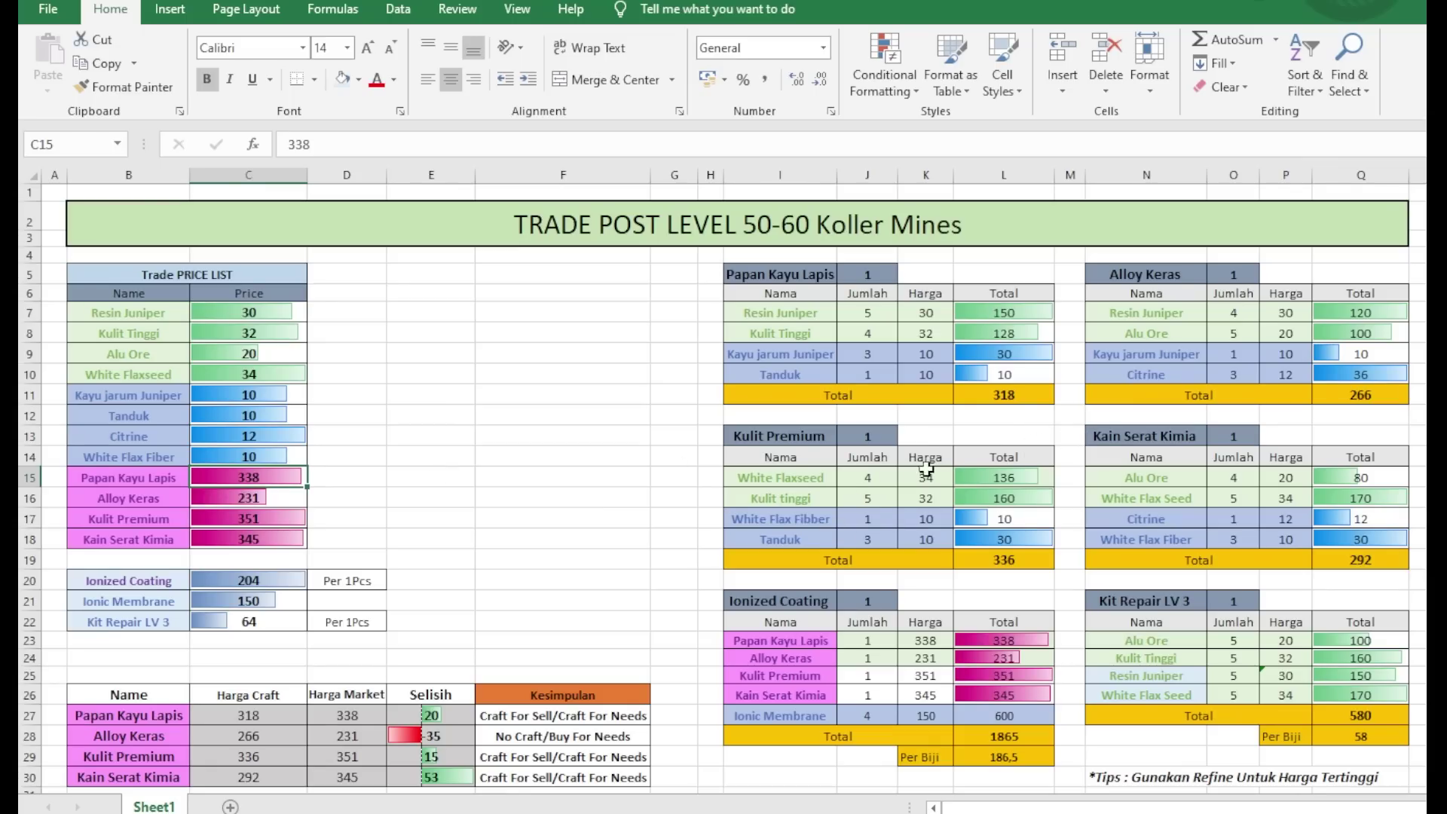
left_click(1027, 400)
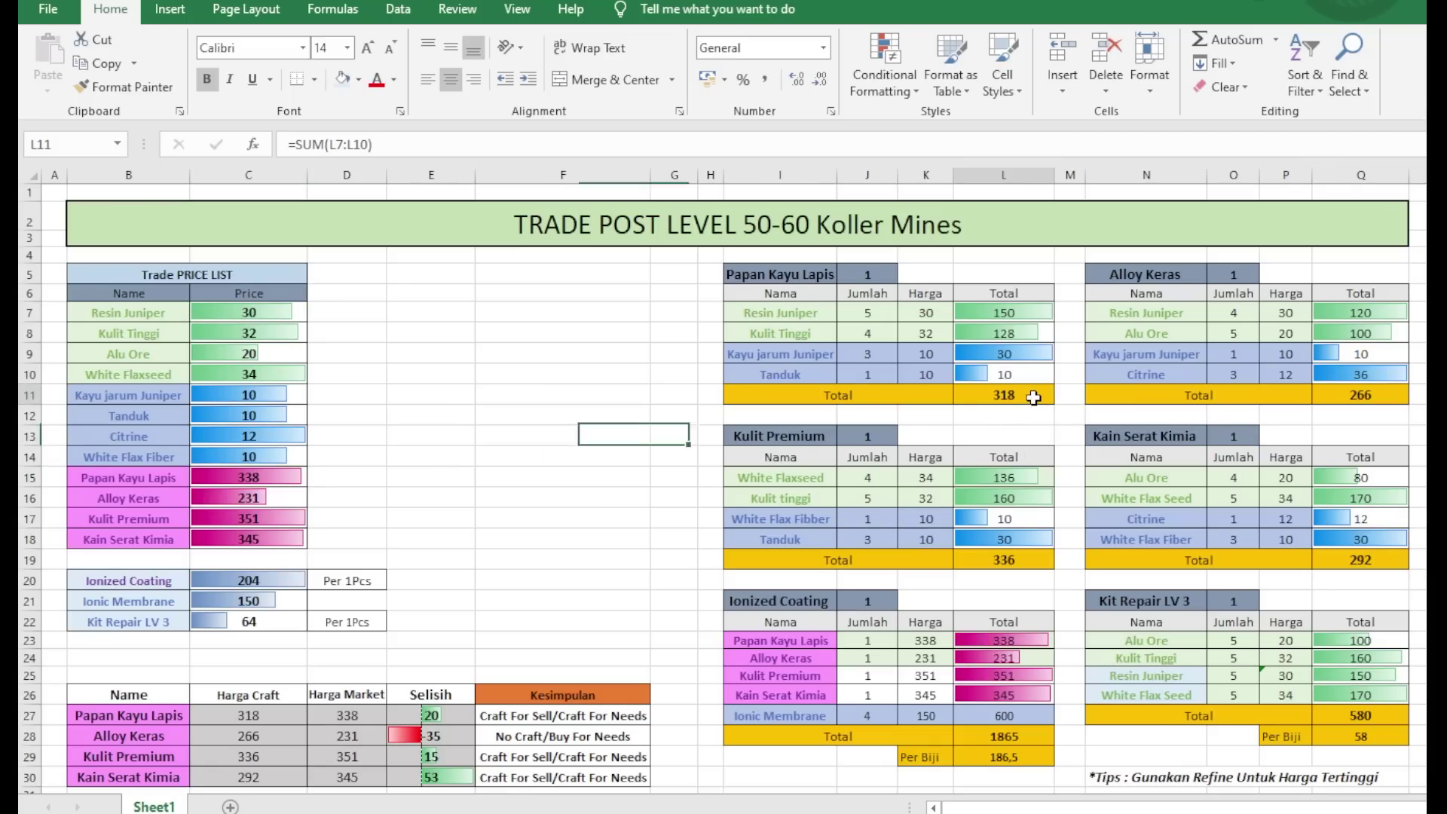
Review the Papan Kayu Lapis row of the comparison table from Name through Kesimpulan
left_click(99, 714)
left_click_drag(161, 713, 582, 710)
left_click_drag(161, 712, 569, 707)
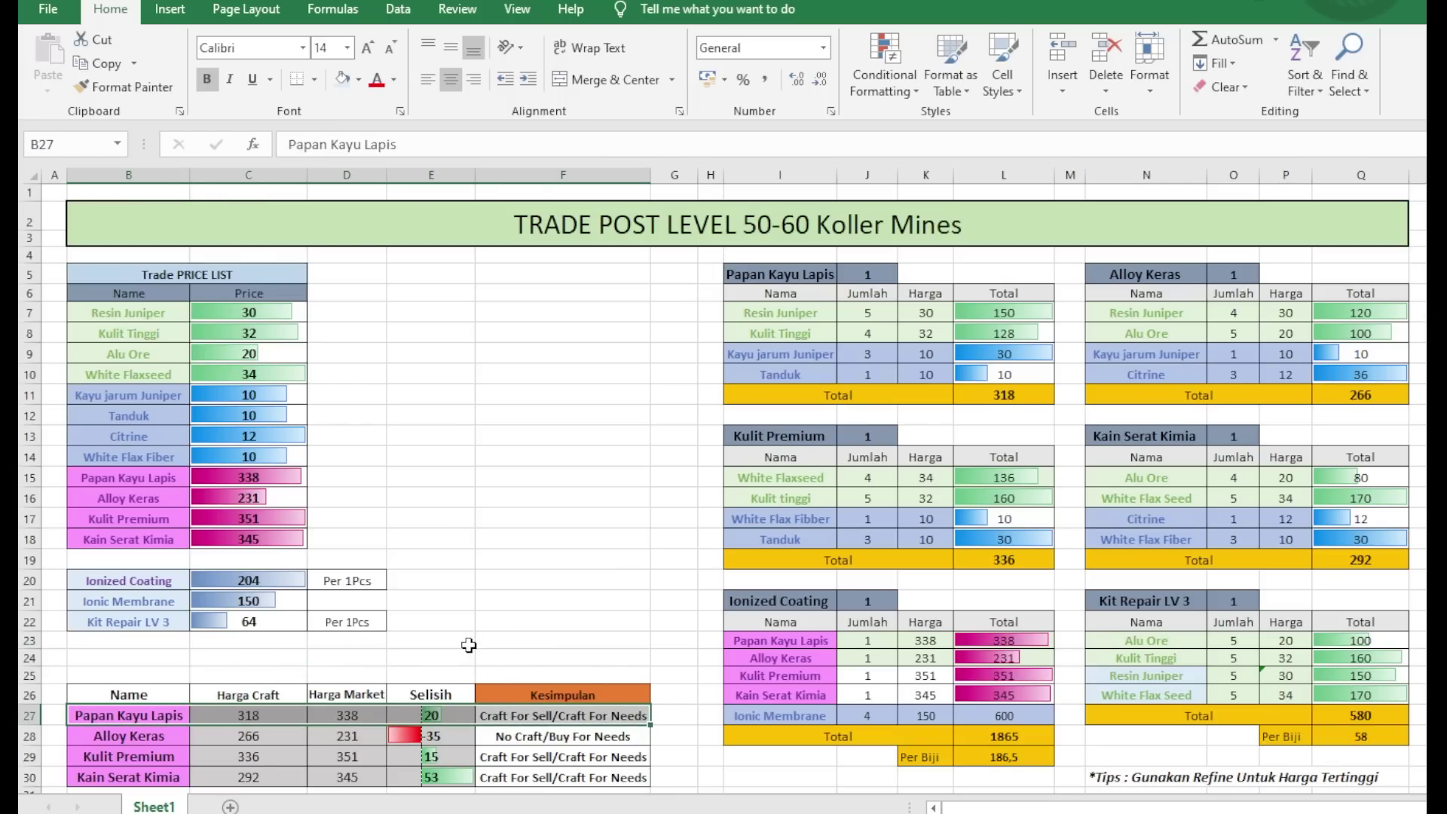
left_click(125, 715)
left_click_drag(125, 716, 580, 710)
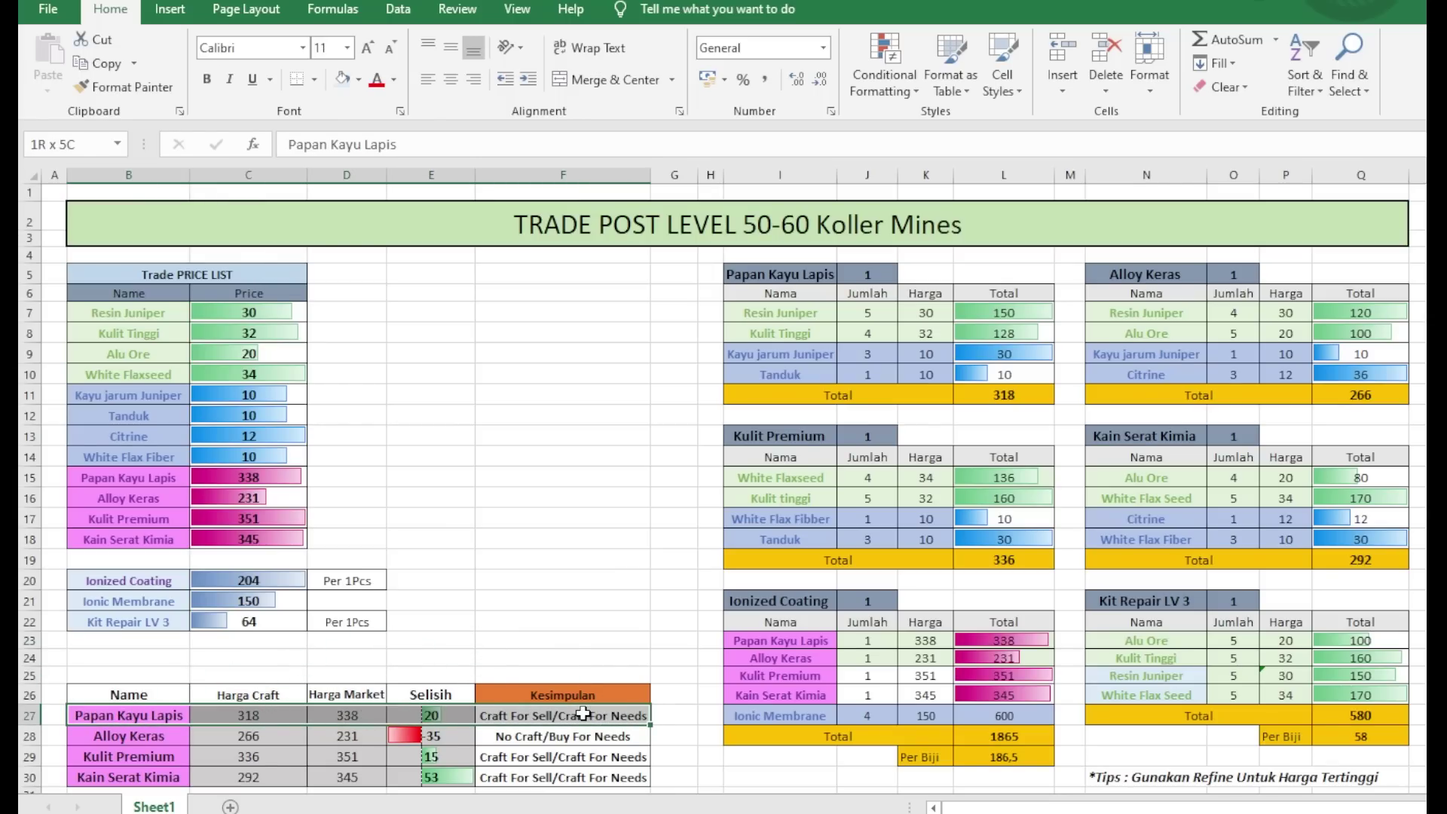
Inspect the Selisih formulas for Papan Kayu Lapis and Alloy Keras and the Kesimpulan formula for Papan Kayu Lapis
left_click(445, 711)
left_click(445, 712)
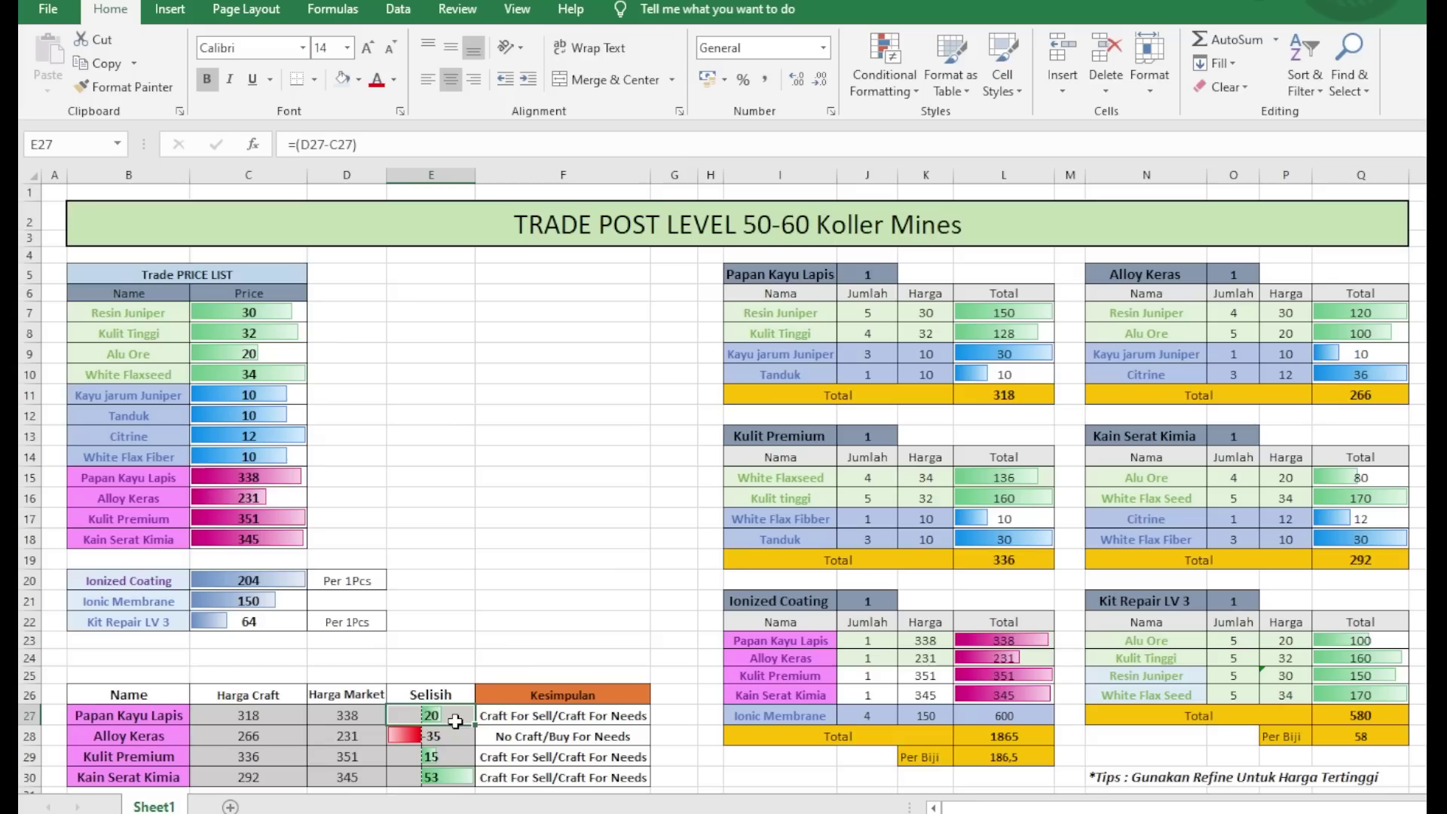
left_click(403, 746)
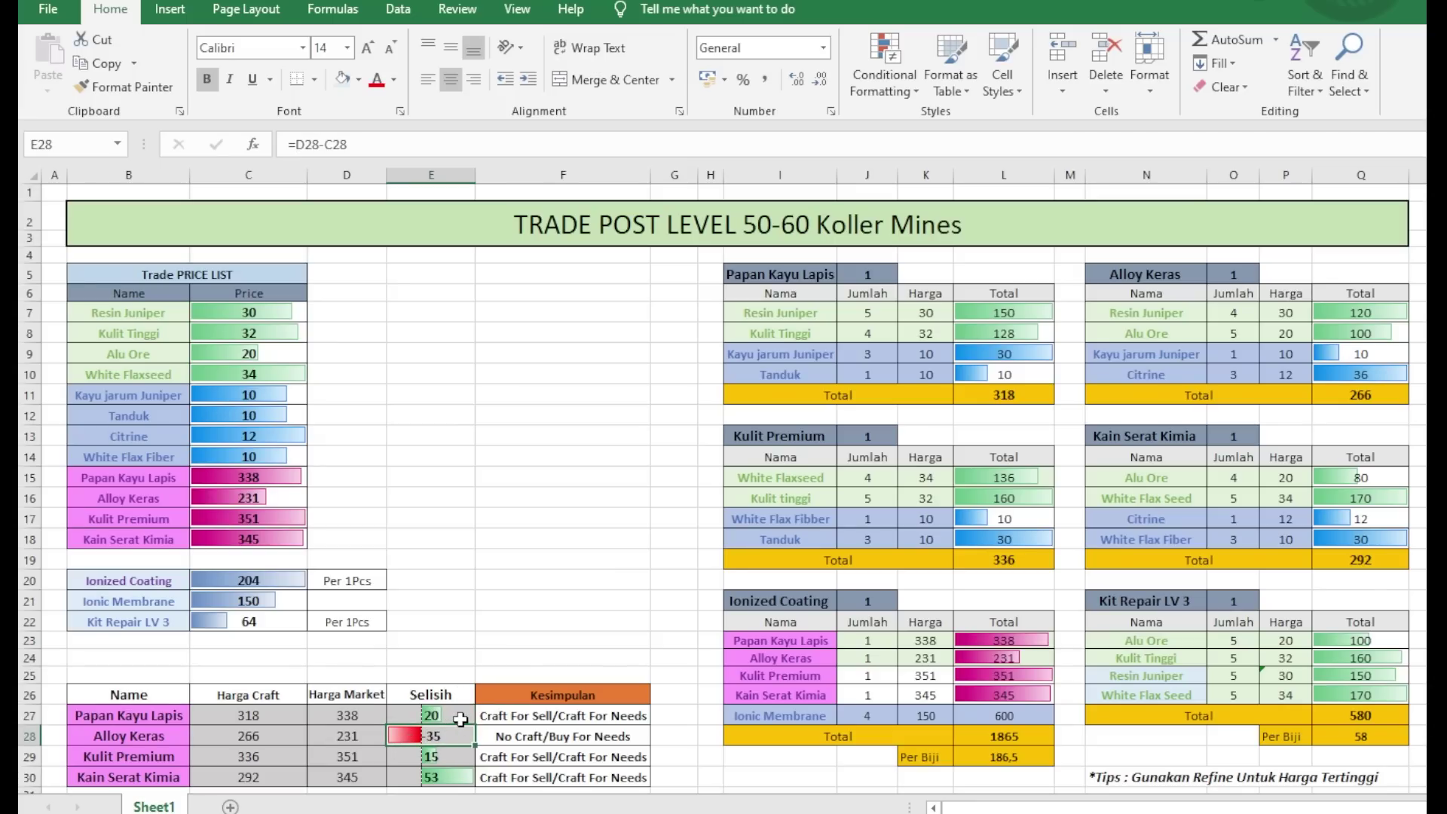
left_click(452, 718)
left_click(437, 737)
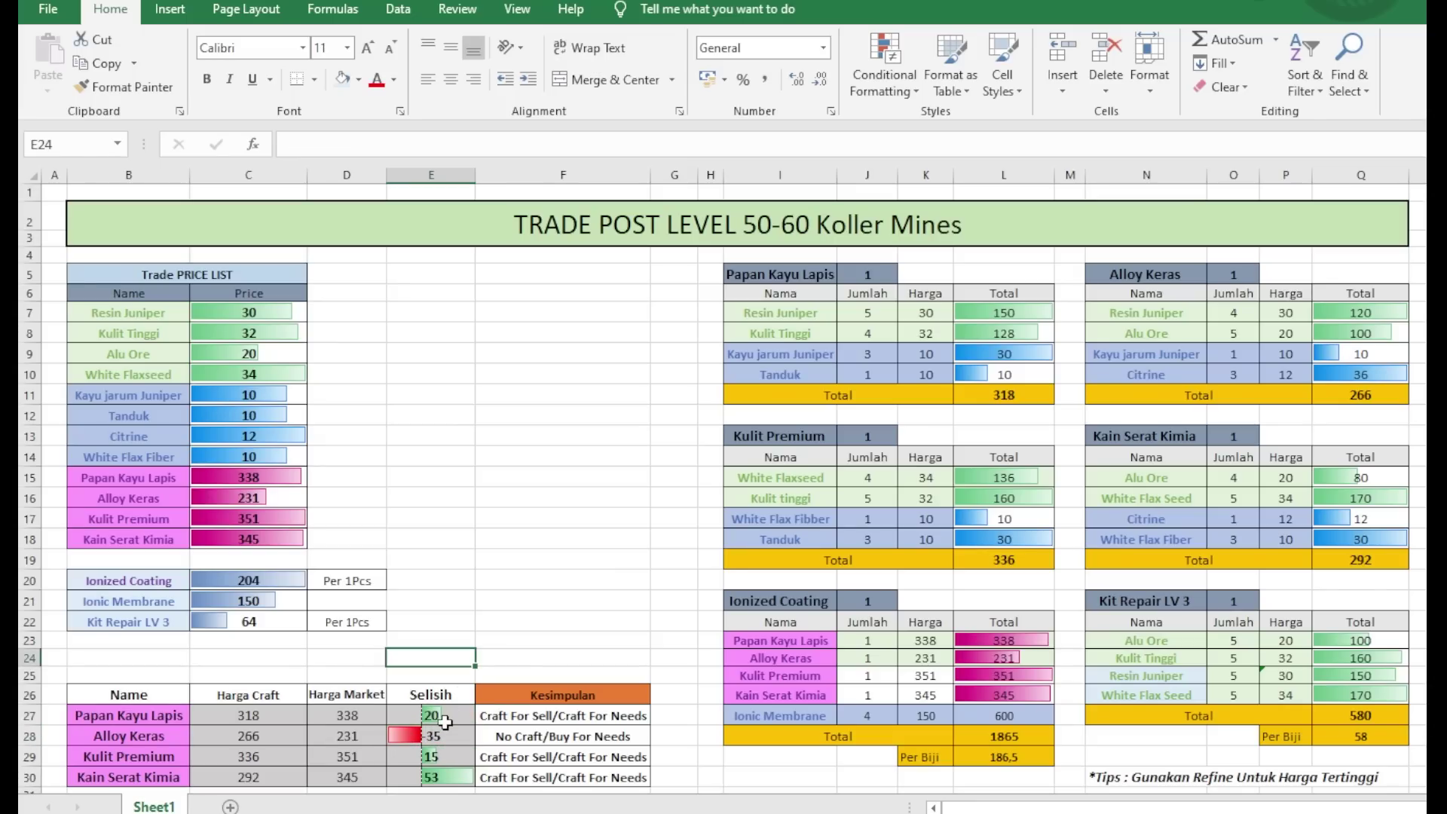
left_click(452, 716)
left_click(497, 717)
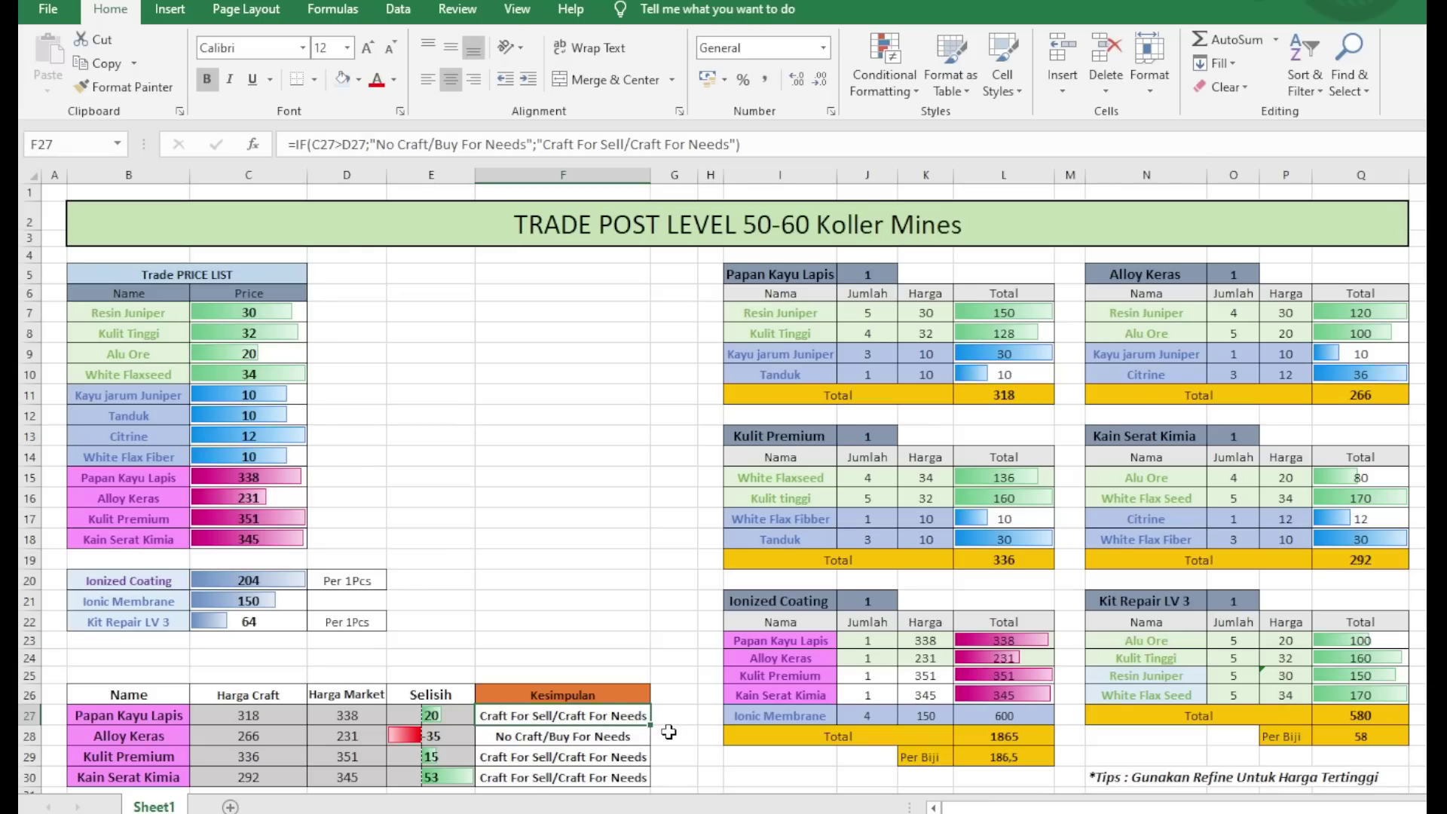
Relate the Papan Kayu Lapis comparison row to its price list entry and the total of its ingredients table
left_click_drag(128, 715, 563, 716)
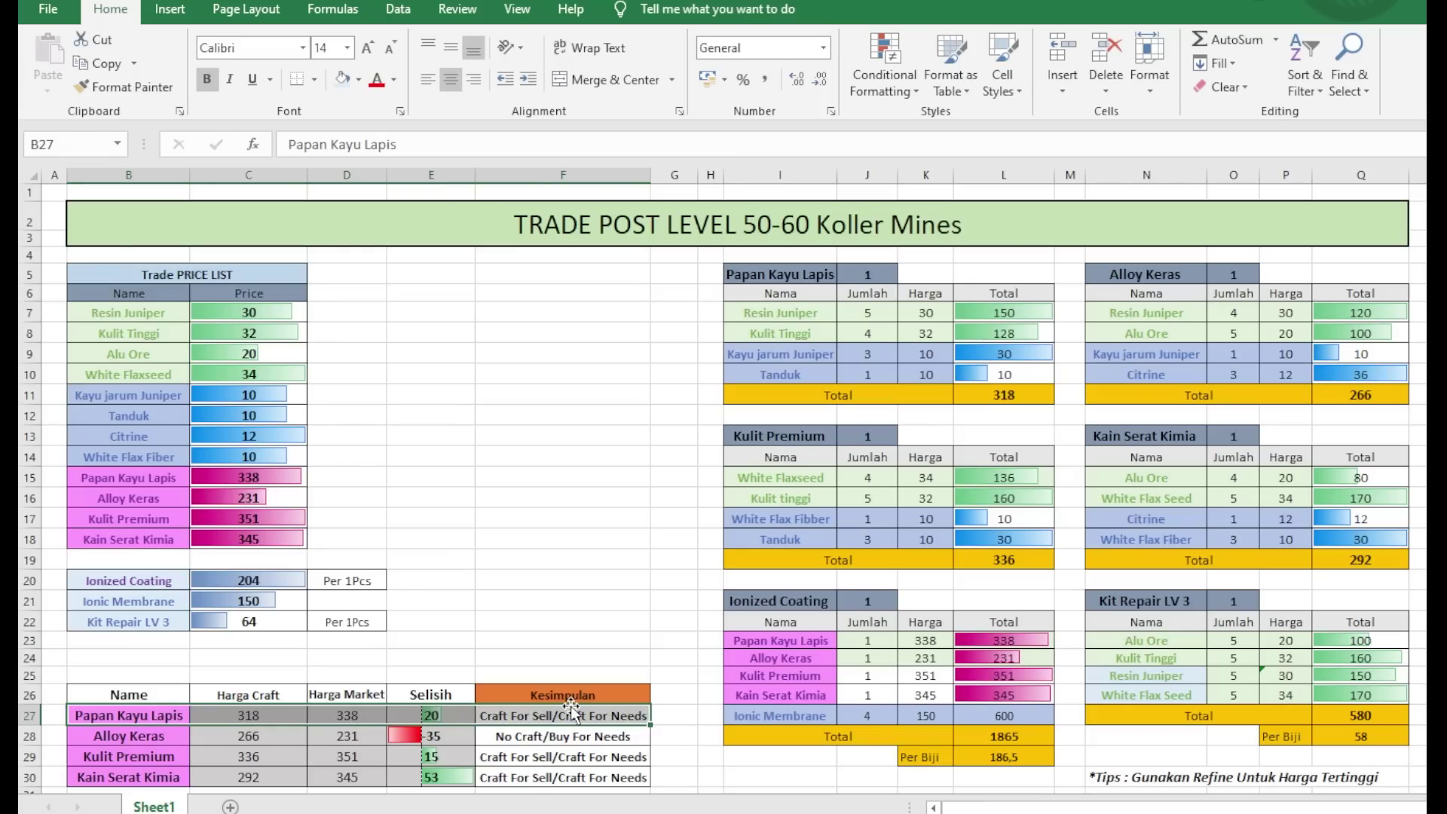
left_click(223, 473)
left_click_drag(143, 480, 252, 480)
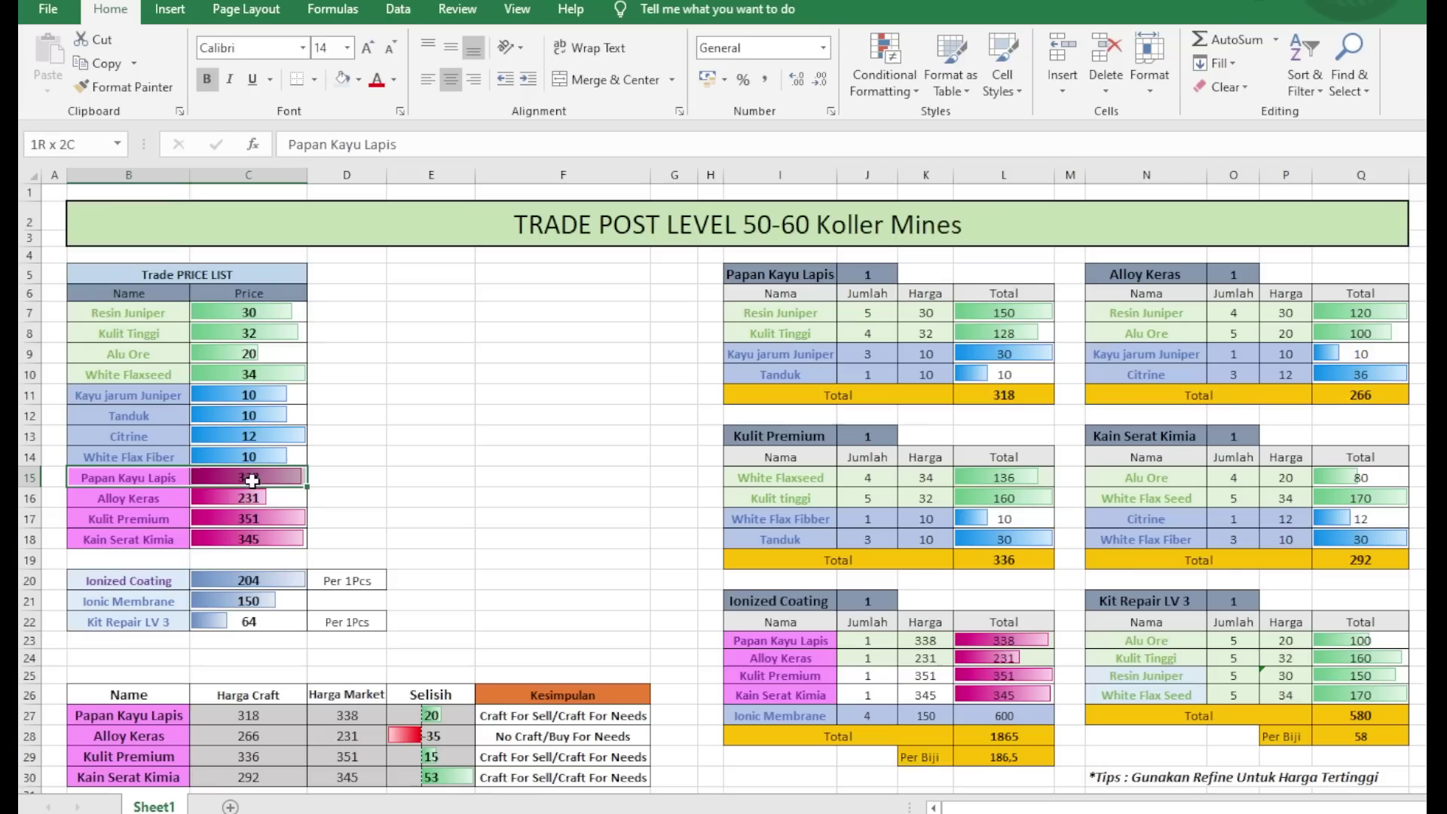
left_click(780, 320)
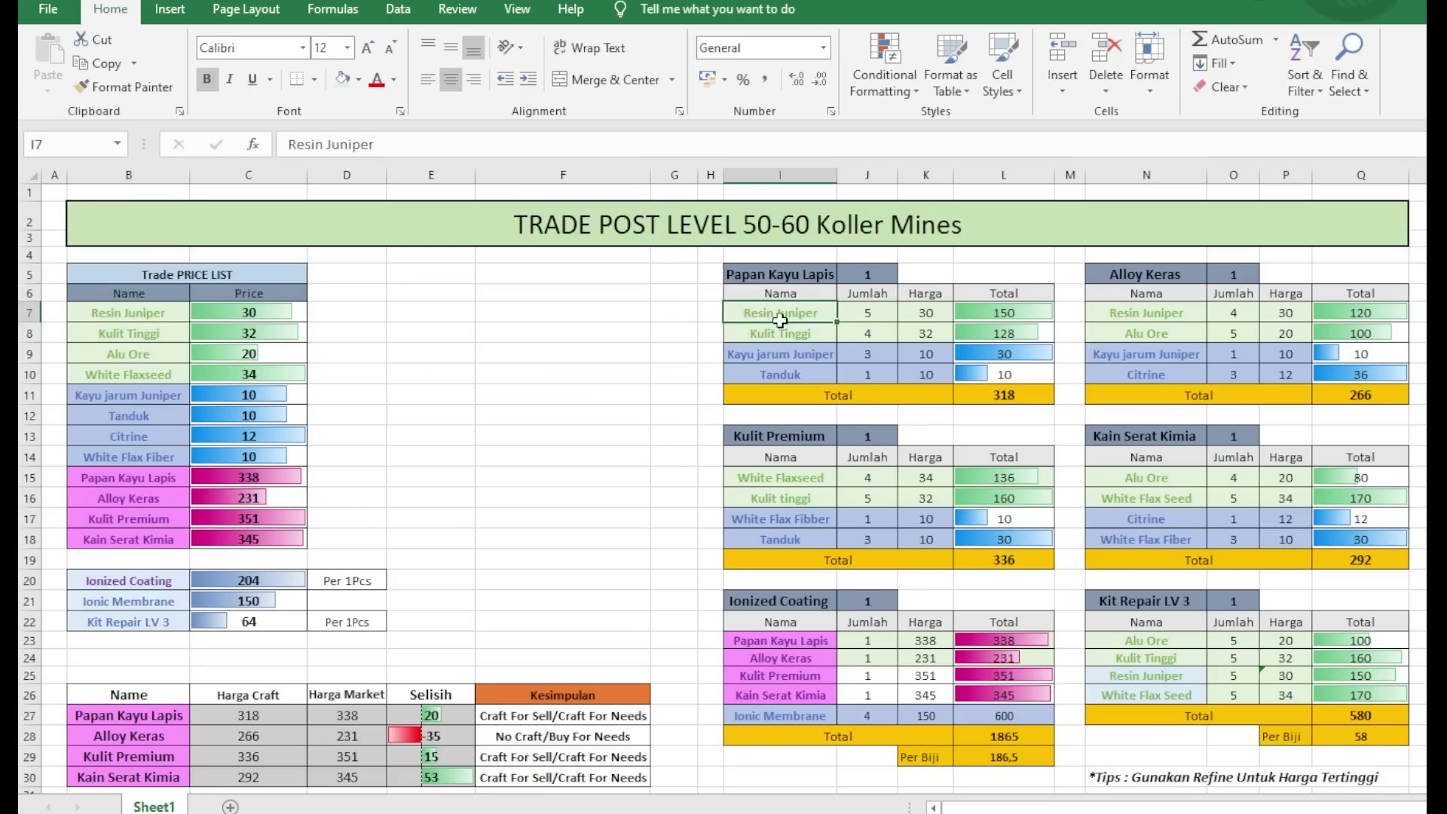
left_click_drag(780, 319, 1002, 396)
left_click(1002, 396)
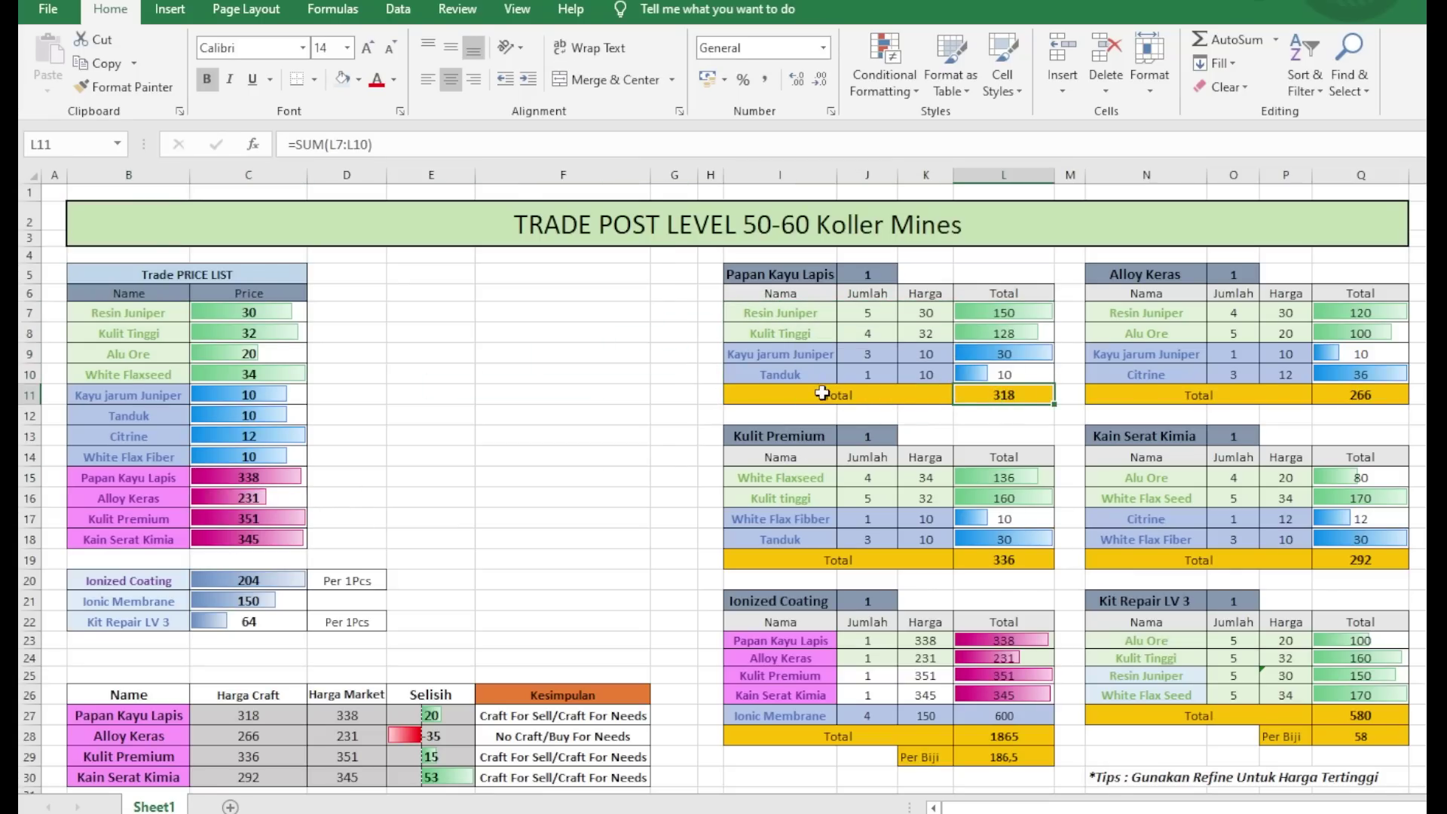
left_click_drag(821, 393, 973, 392)
left_click(1016, 389)
Review the Price column of the Trade PRICE LIST from Resin Juniper to Kain Serat Kimia
mouse_move(226, 311)
left_mouse_down()
mouse_move(264, 384)
mouse_move(265, 539)
left_mouse_up()
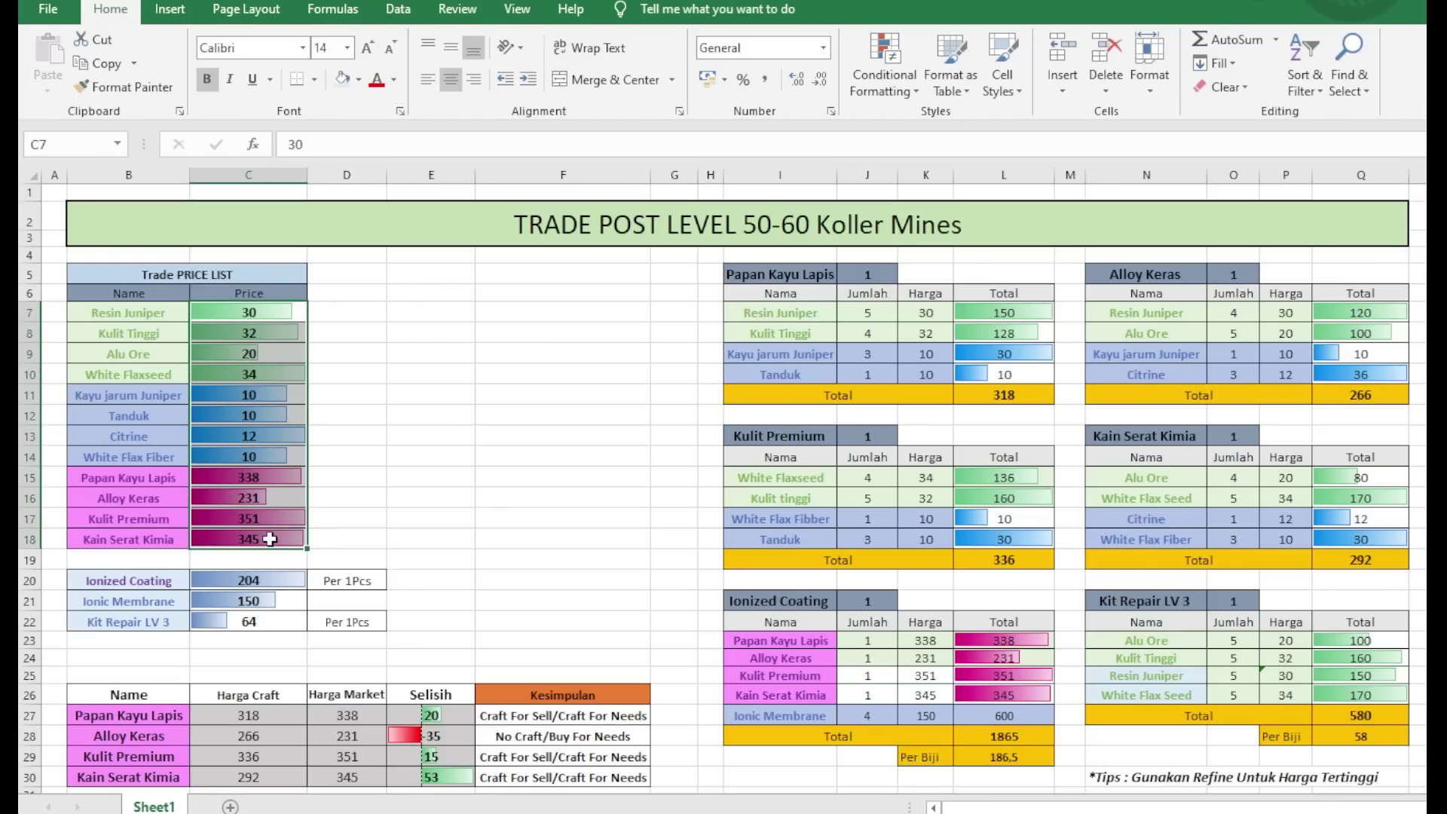
left_click(257, 312)
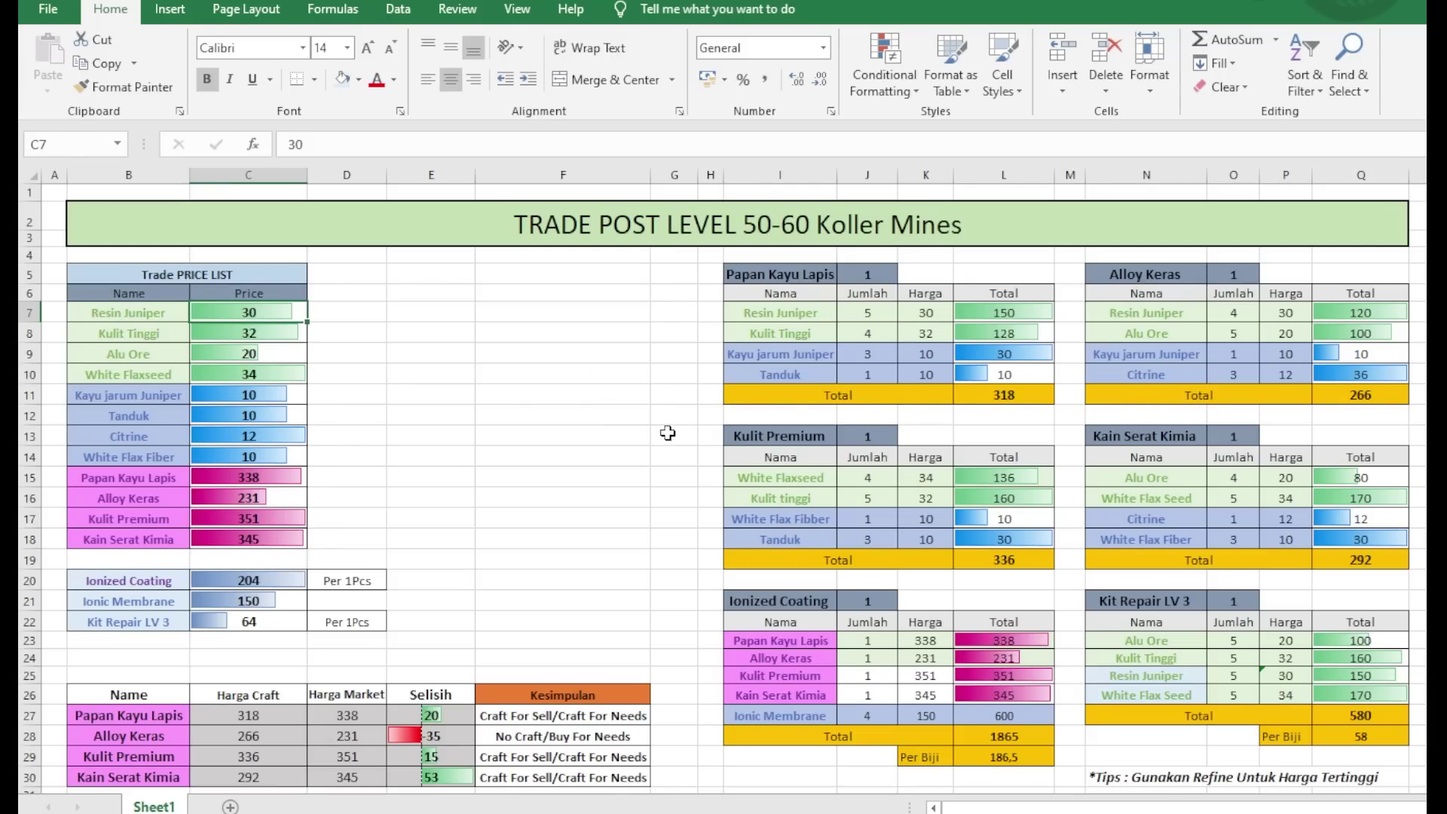
left_click_drag(245, 312, 279, 541)
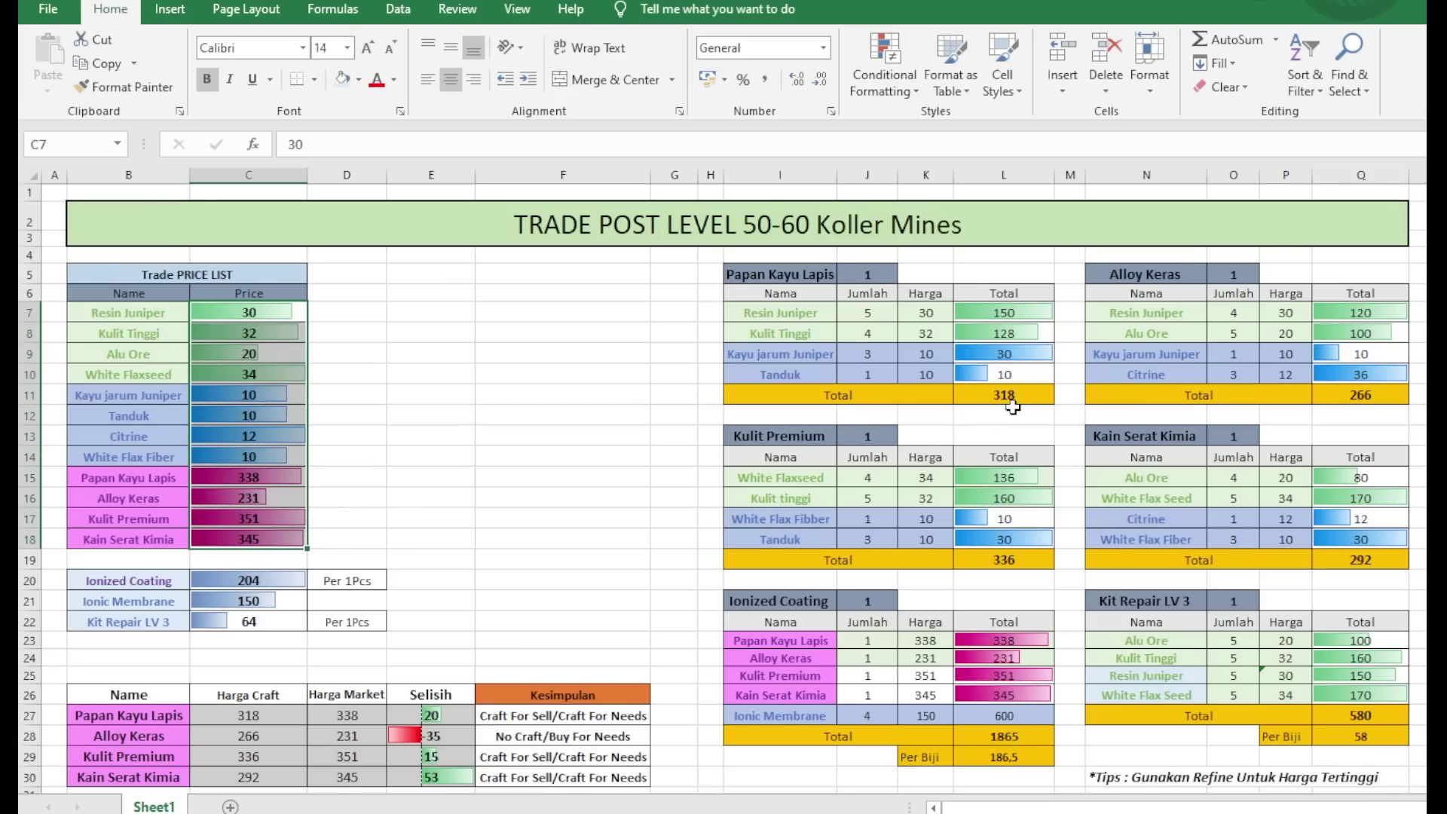
Examine the Alloy Keras comparison row, the Selisih cells of all four crafted materials, and the Alloy Keras Kesimpulan formula
left_click(187, 734)
left_click_drag(190, 734, 603, 735)
left_click(432, 735)
left_click(422, 756)
left_click(418, 777)
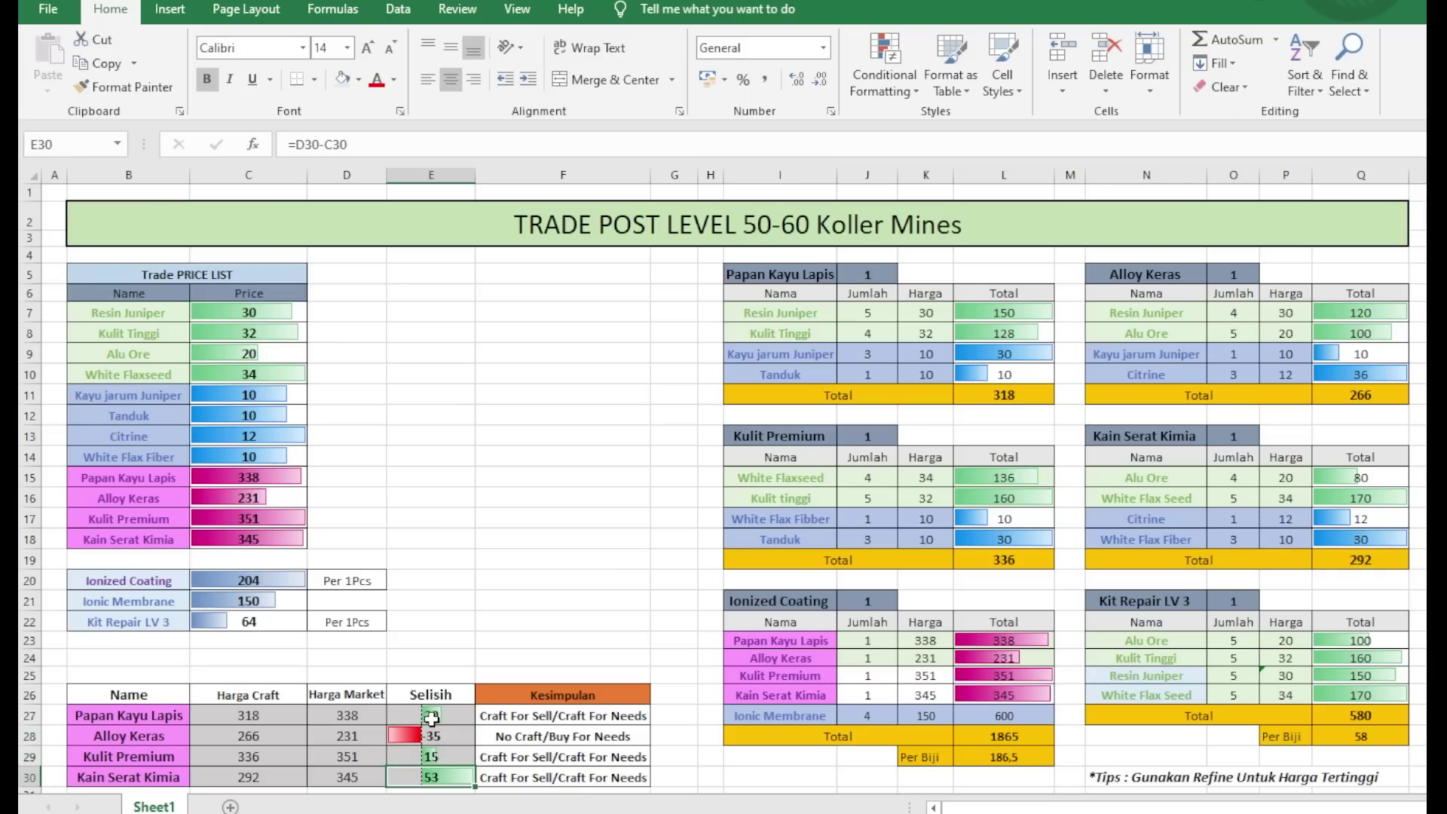
left_click(431, 716)
left_click(433, 736)
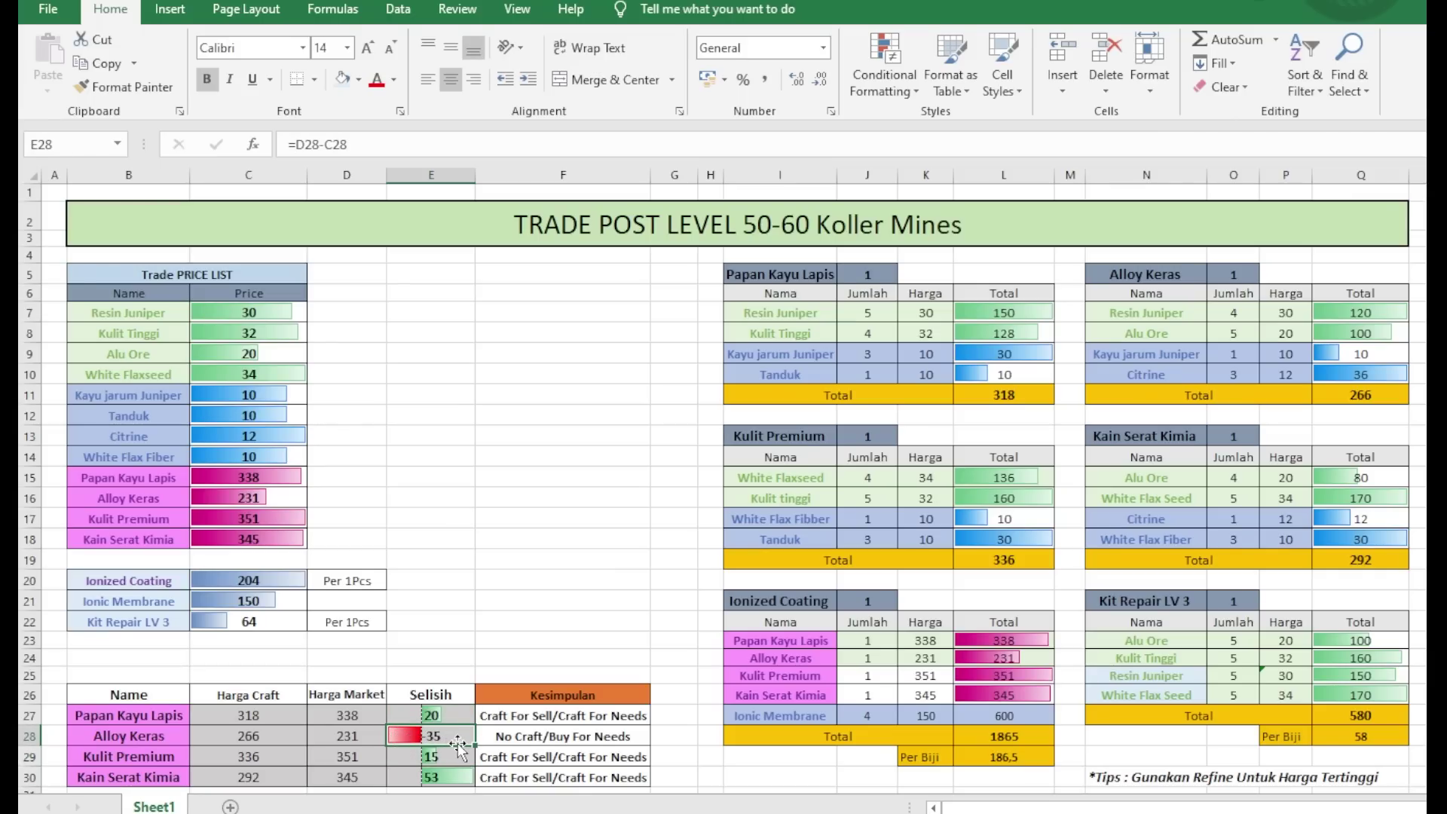
left_click(497, 743)
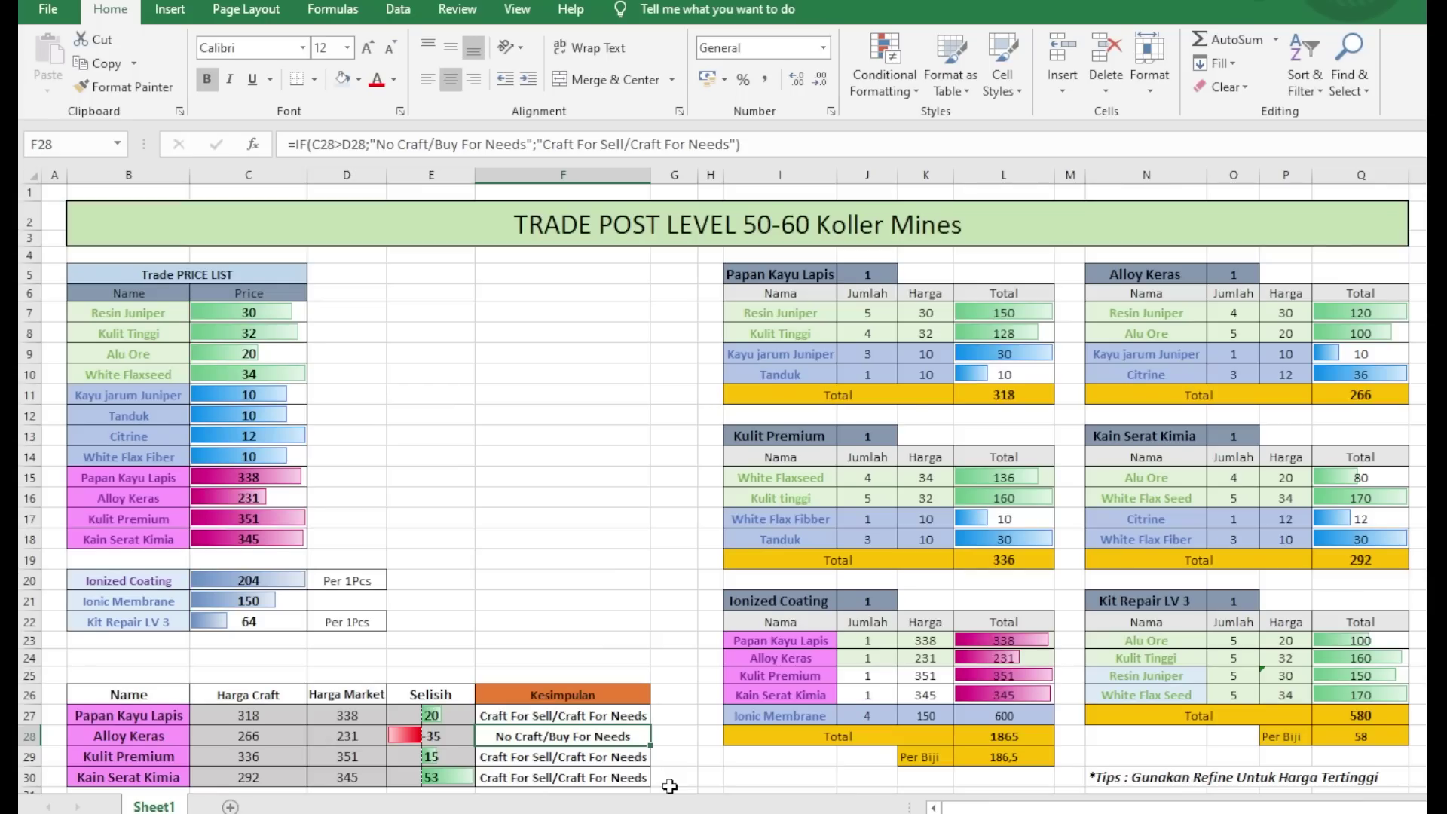
Check the Alloy Keras market price against its Kesimpulan cell and view which cells the IF formula references, without changing it
left_click(260, 499)
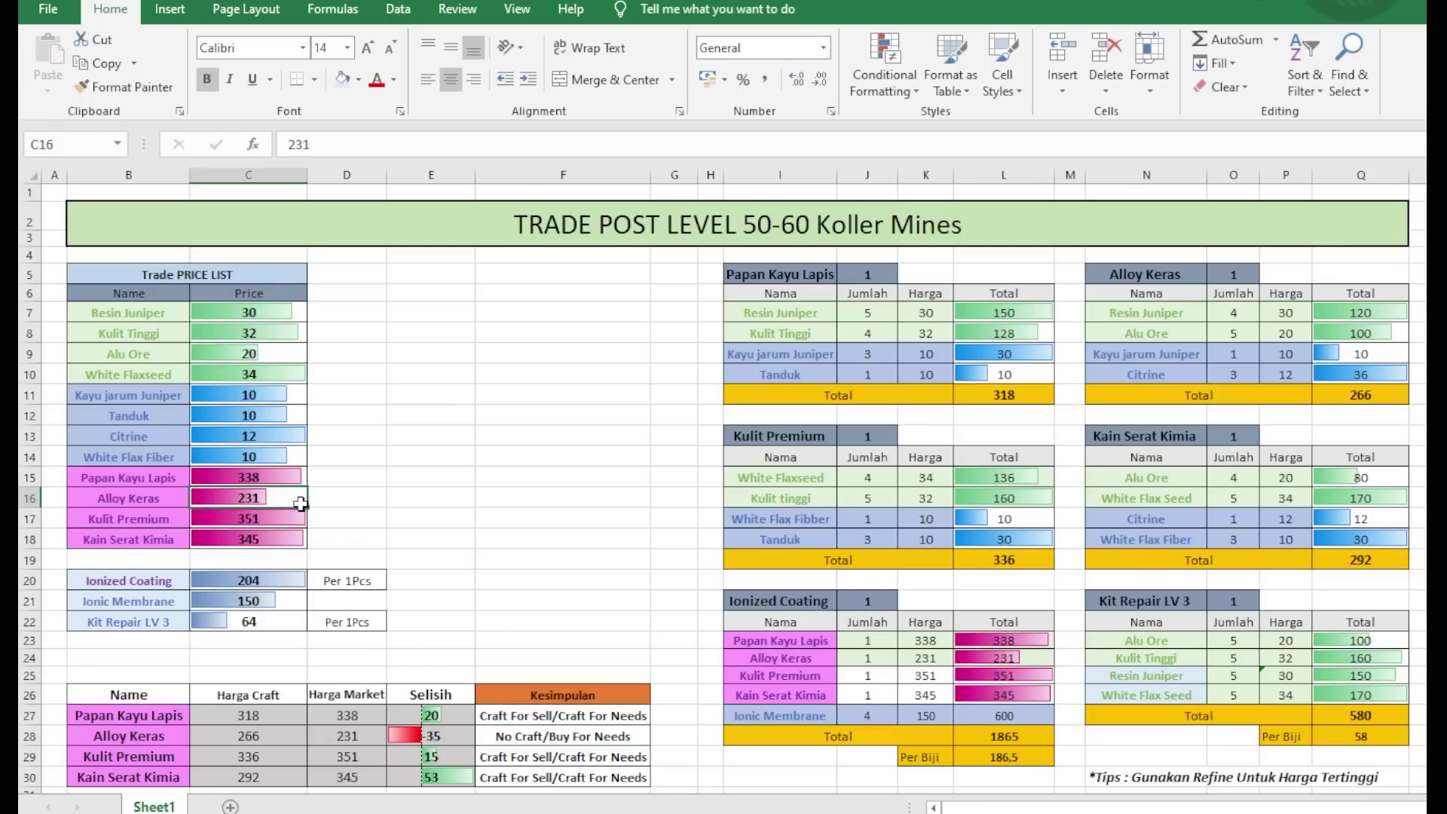
key("Left")
key("Right")
key("Left")
key("Right")
left_click(498, 744)
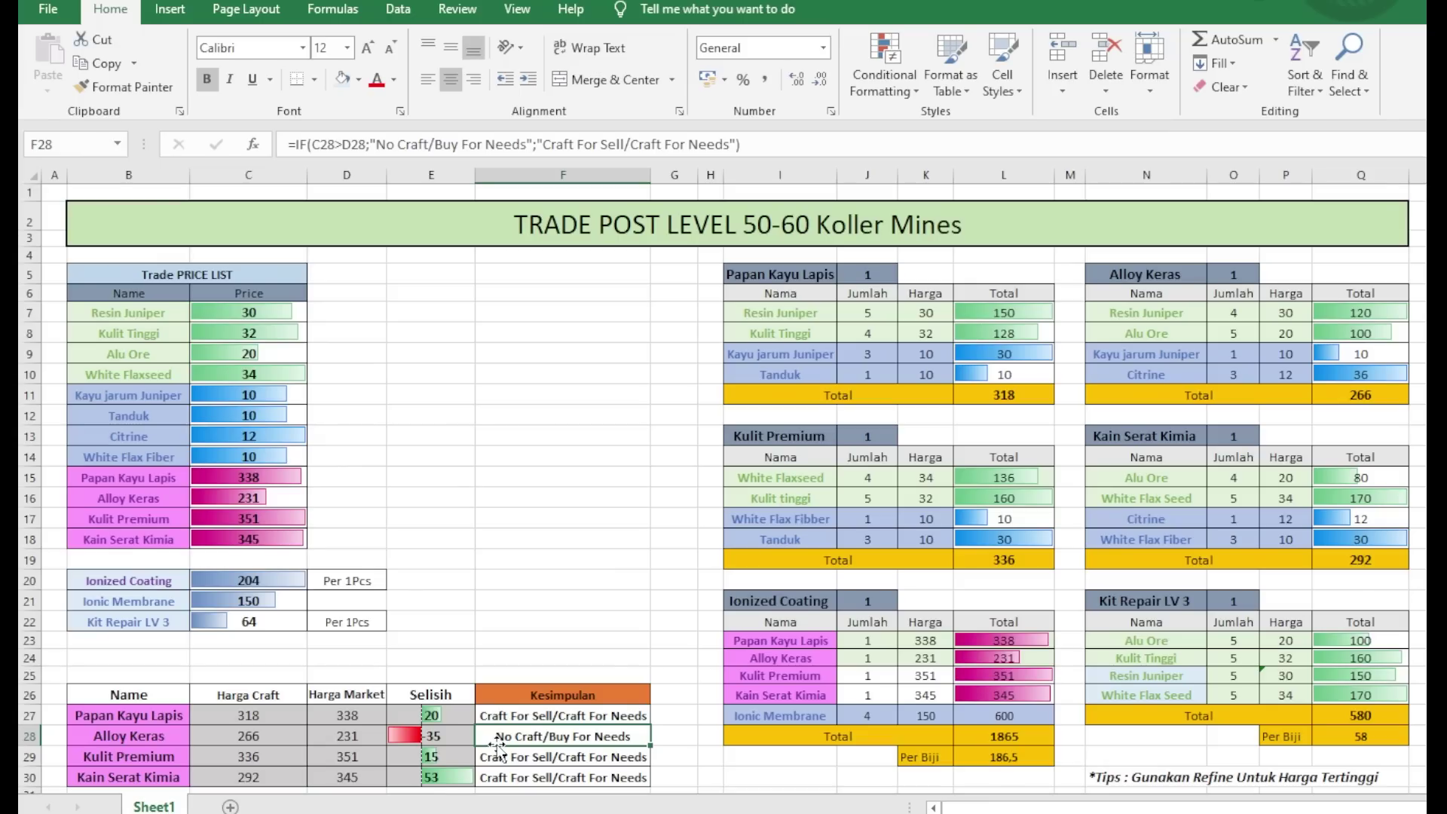
left_click(287, 499)
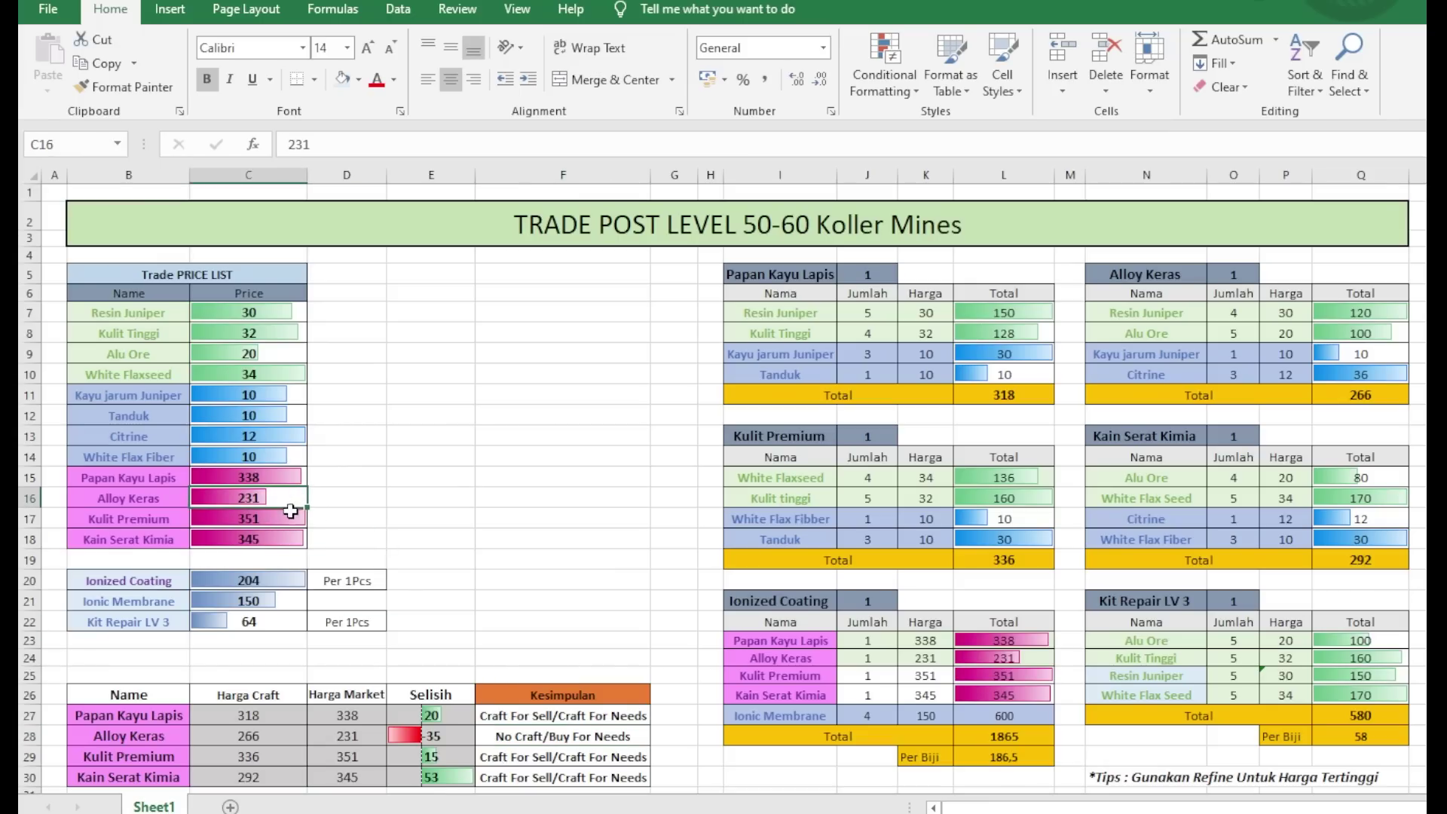
left_click(601, 742)
double_click(502, 737)
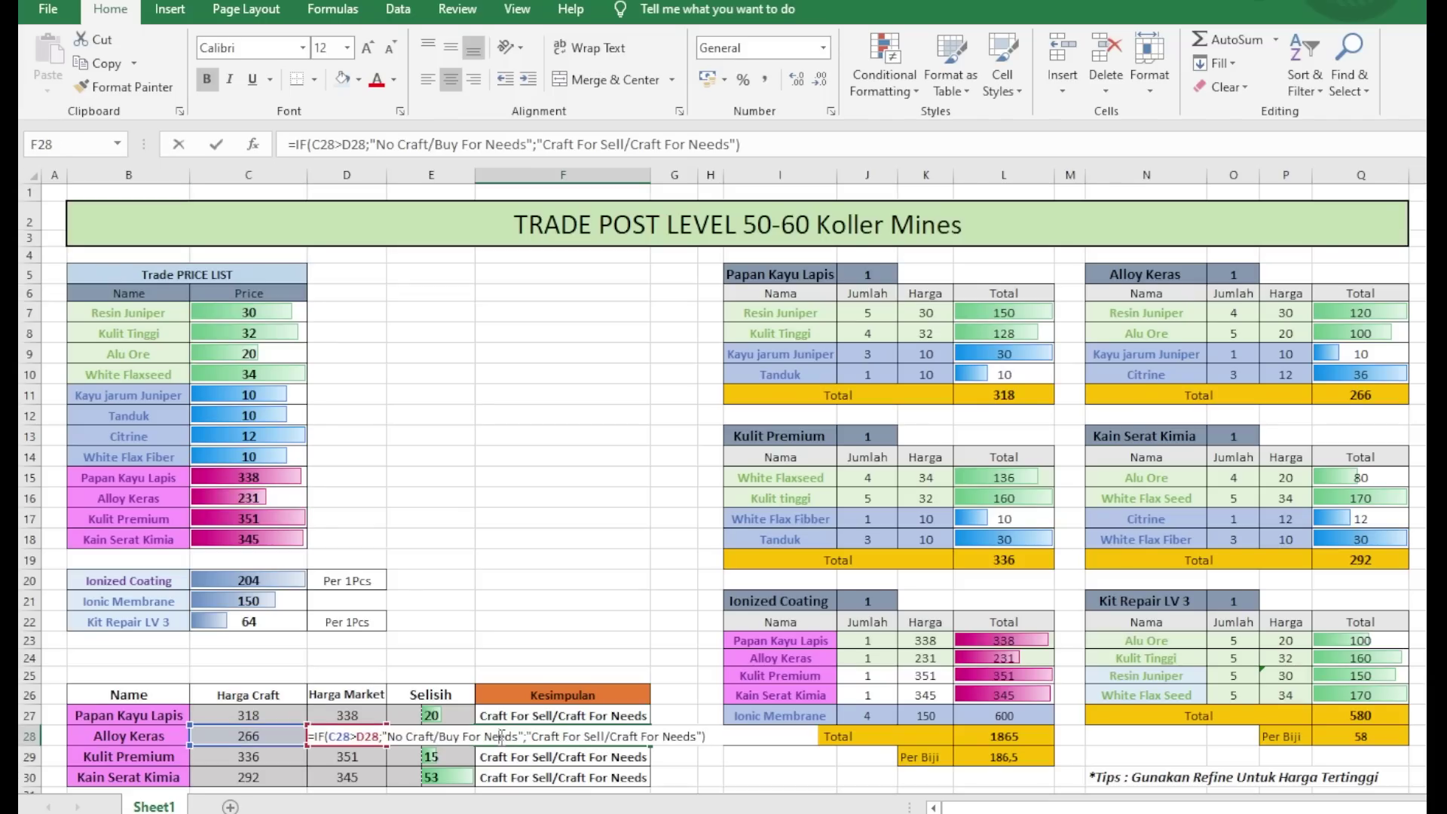
key("Escape")
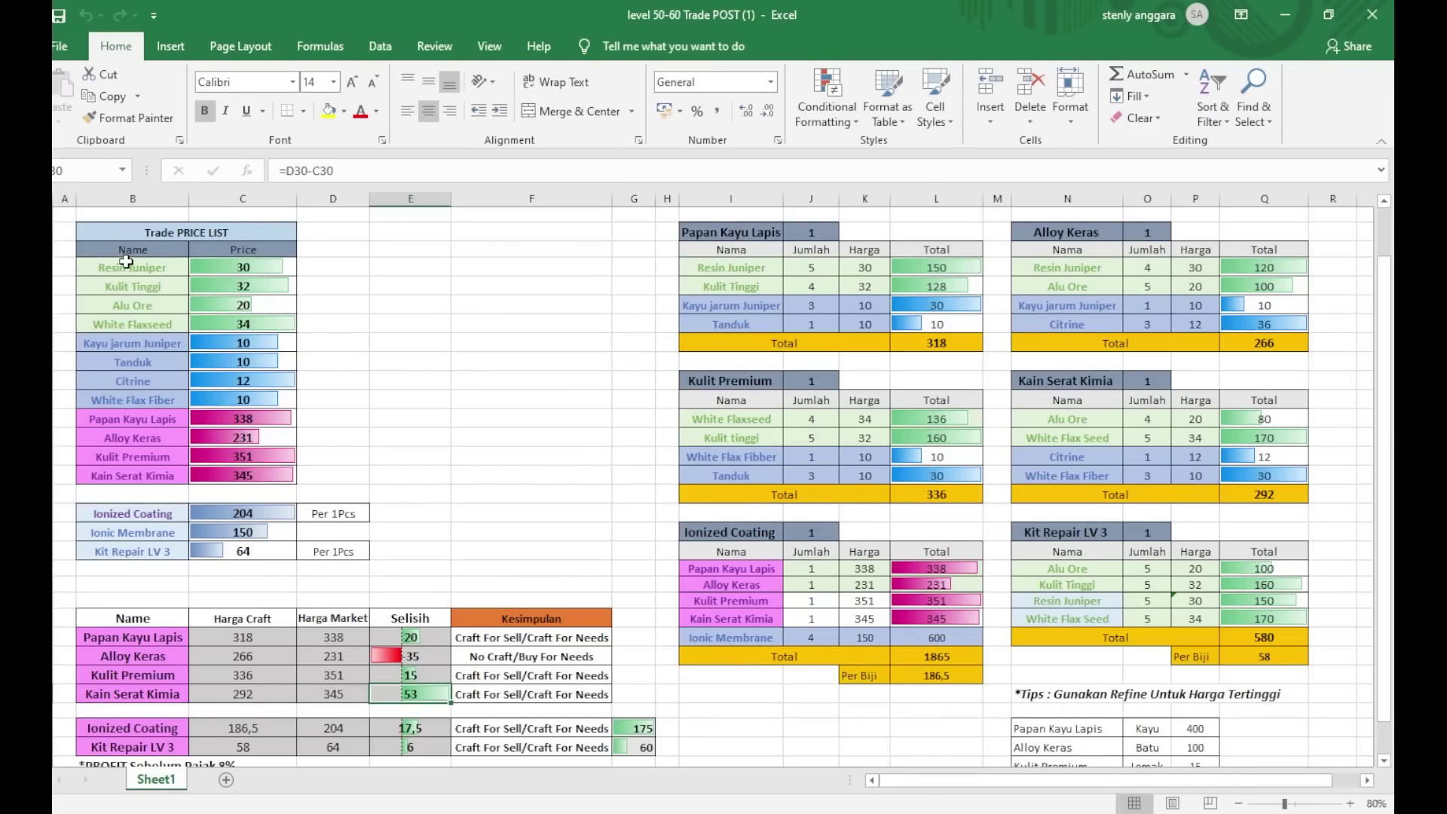
Look over the price list entries from Resin Juniper down to Kit Repair LV 3, including the Kulit Tinggi and Resin Juniper prices
left_click_drag(130, 266, 241, 550)
left_click(246, 287)
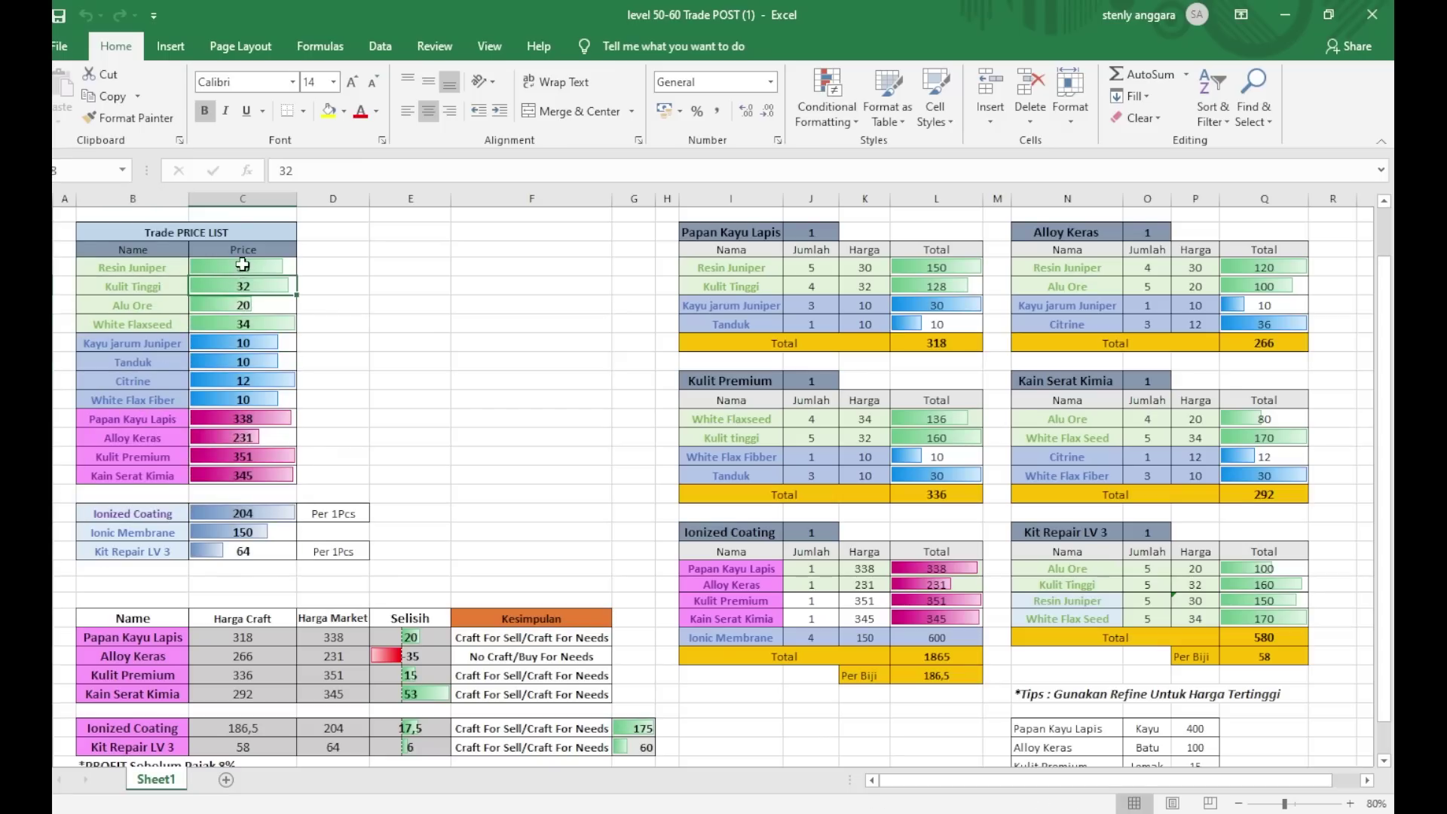
left_click(250, 268)
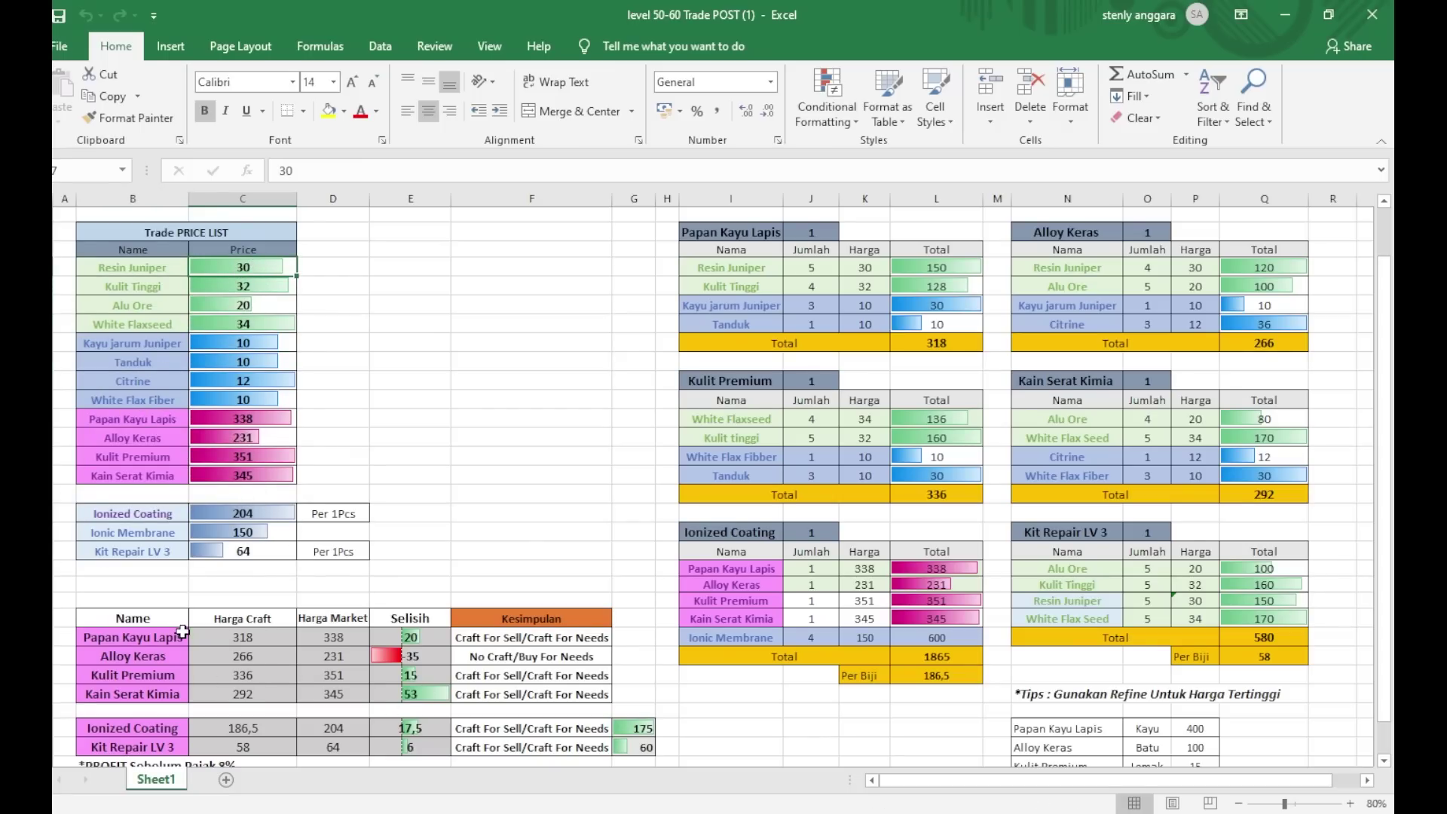
Review the full craft-versus-market comparison table from Papan Kayu Lapis through Ionized Coating and Kit Repair LV 3
scroll(181, 633, "down", 1)
left_click(89, 569)
left_click_drag(89, 569, 640, 699)
left_click(460, 662)
left_click_drag(187, 596, 625, 695)
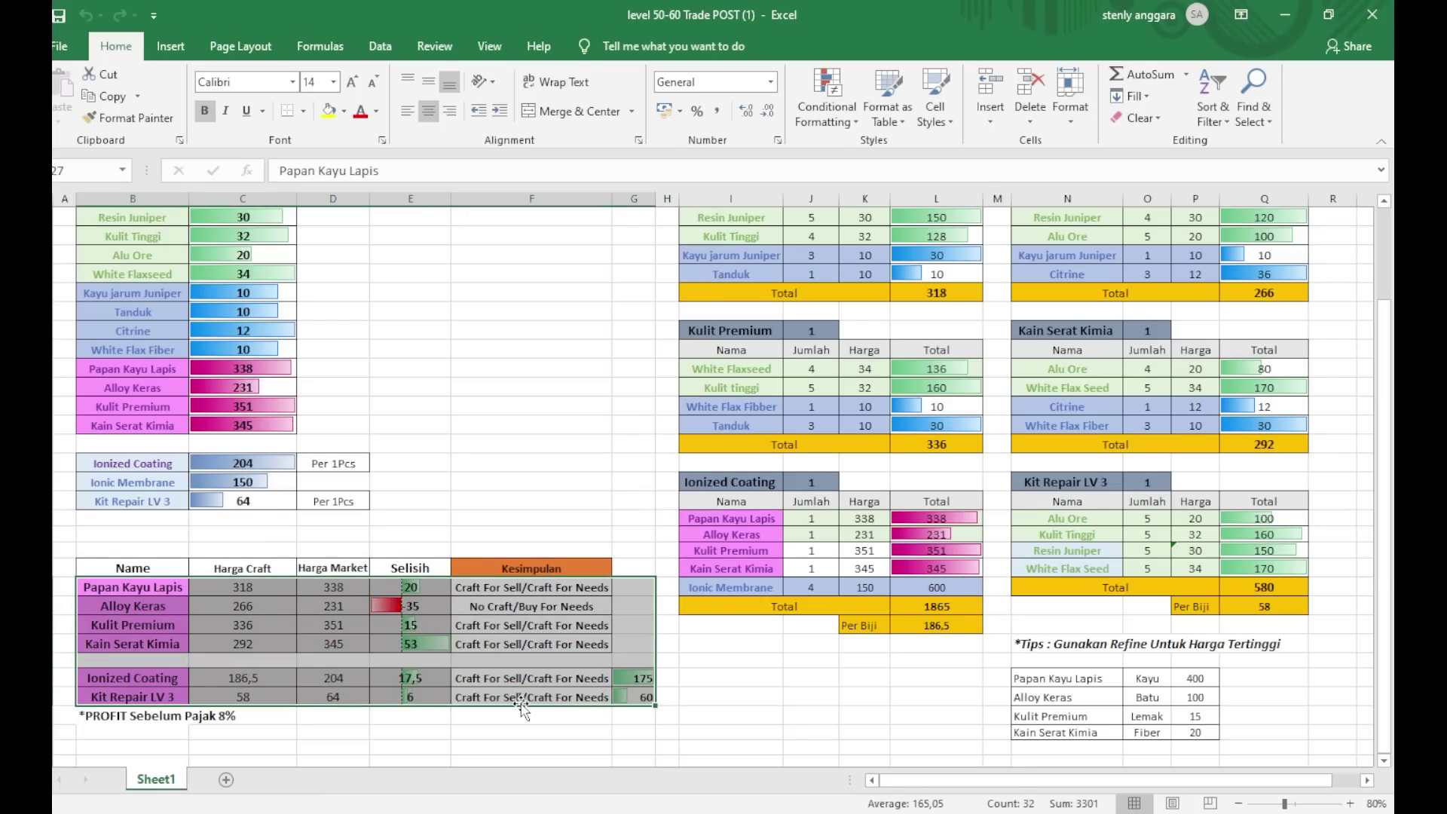
left_click(407, 746)
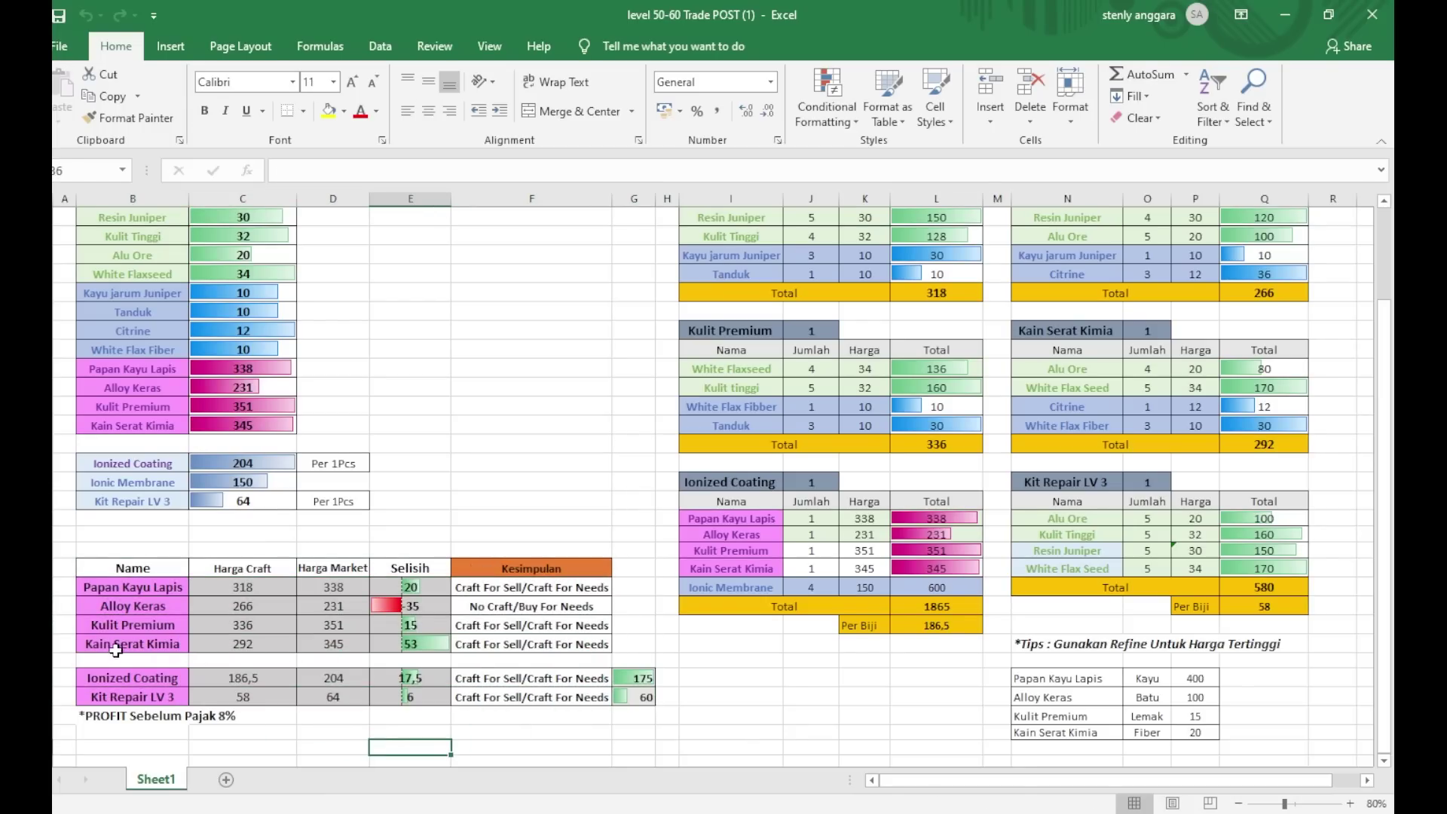
Examine the Kain Serat Kimia comparison row and Selisih formula, along with its recipe ingredients from Alu Ore to White Flax Fiber
left_click_drag(113, 644, 456, 645)
left_click(433, 646)
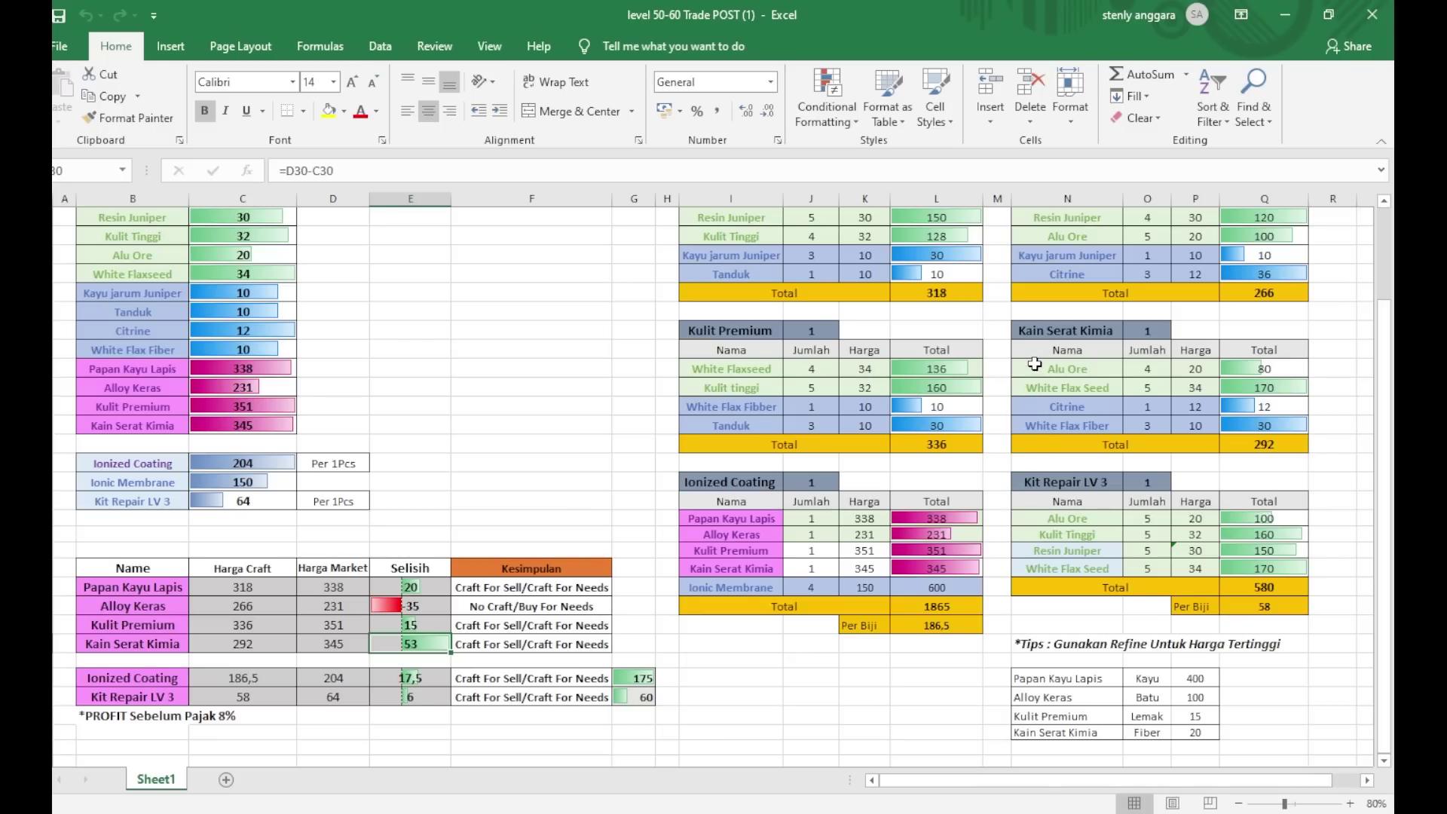
left_click_drag(1034, 366, 1251, 424)
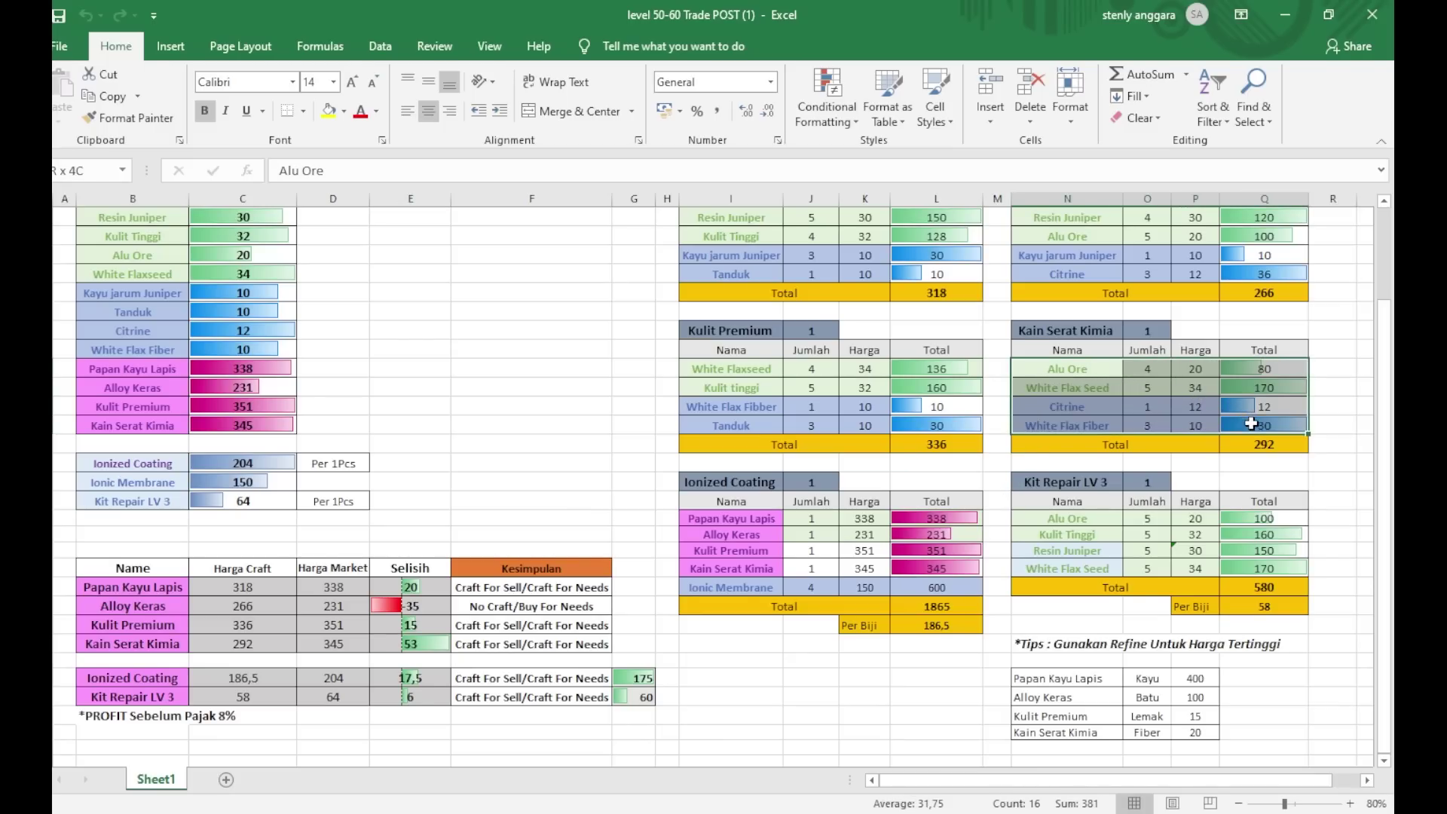
left_click(1085, 367)
left_click(1080, 388)
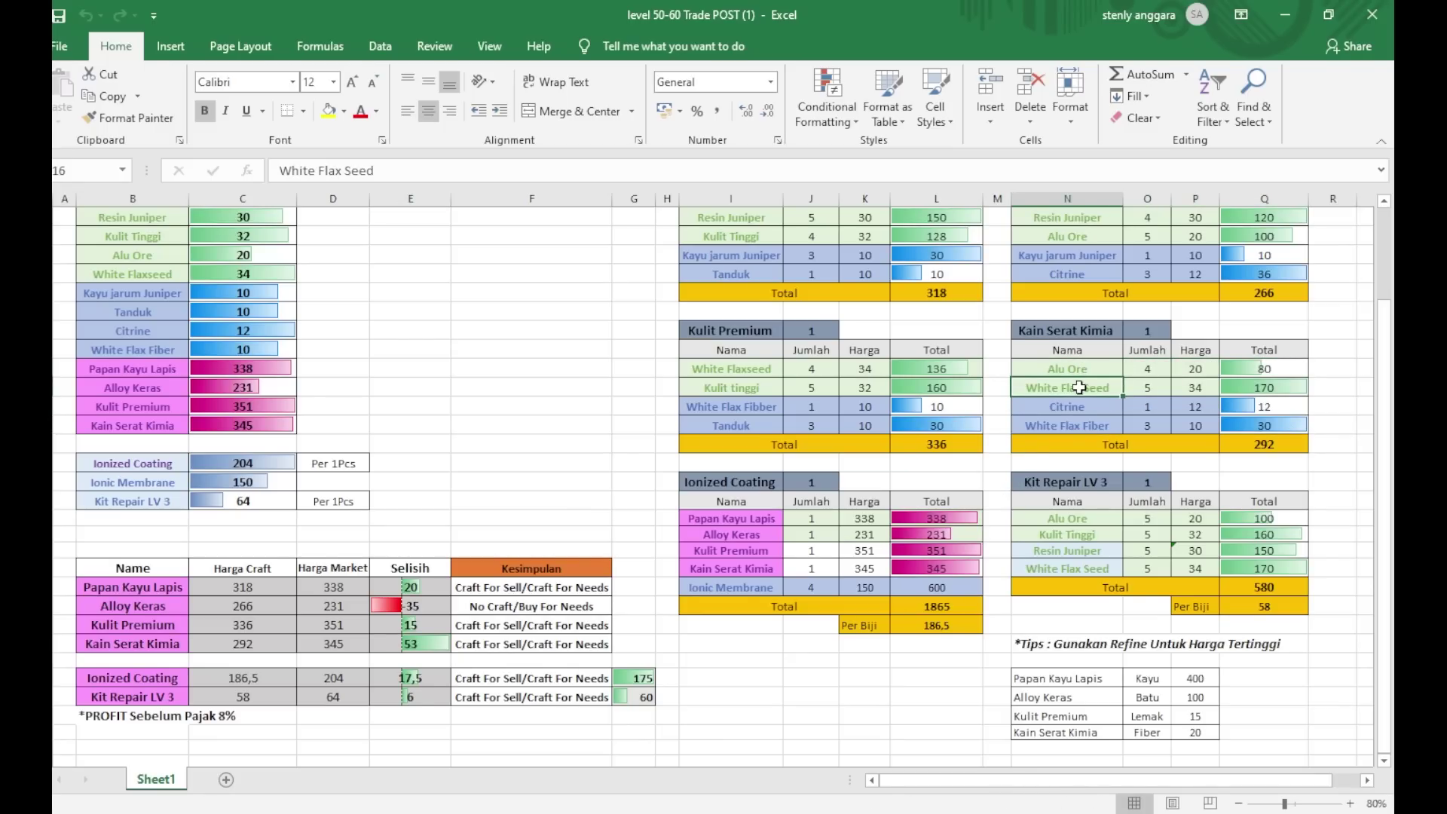
left_click(1075, 407)
left_click(1072, 425)
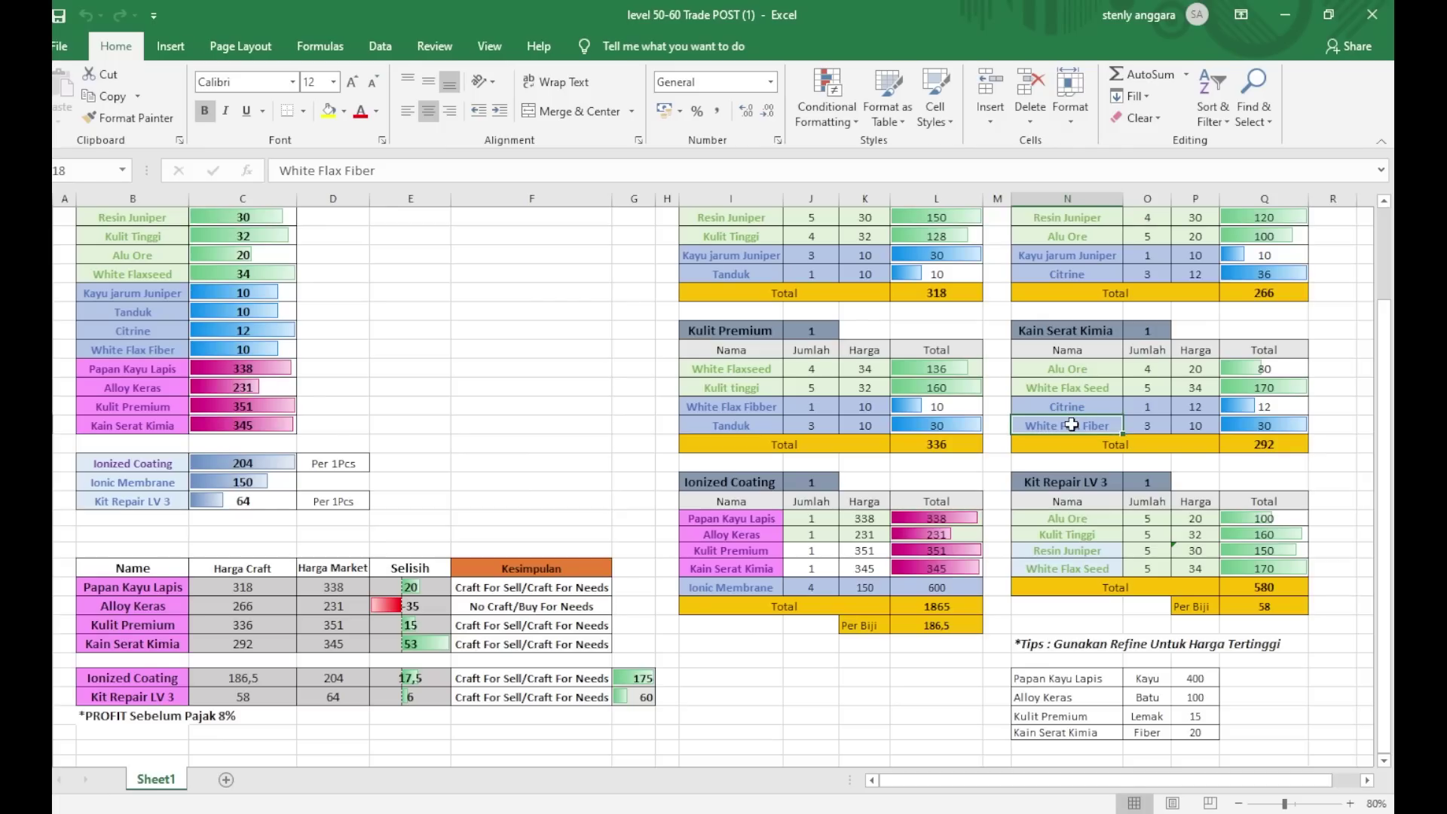
left_click_drag(1063, 368, 1263, 424)
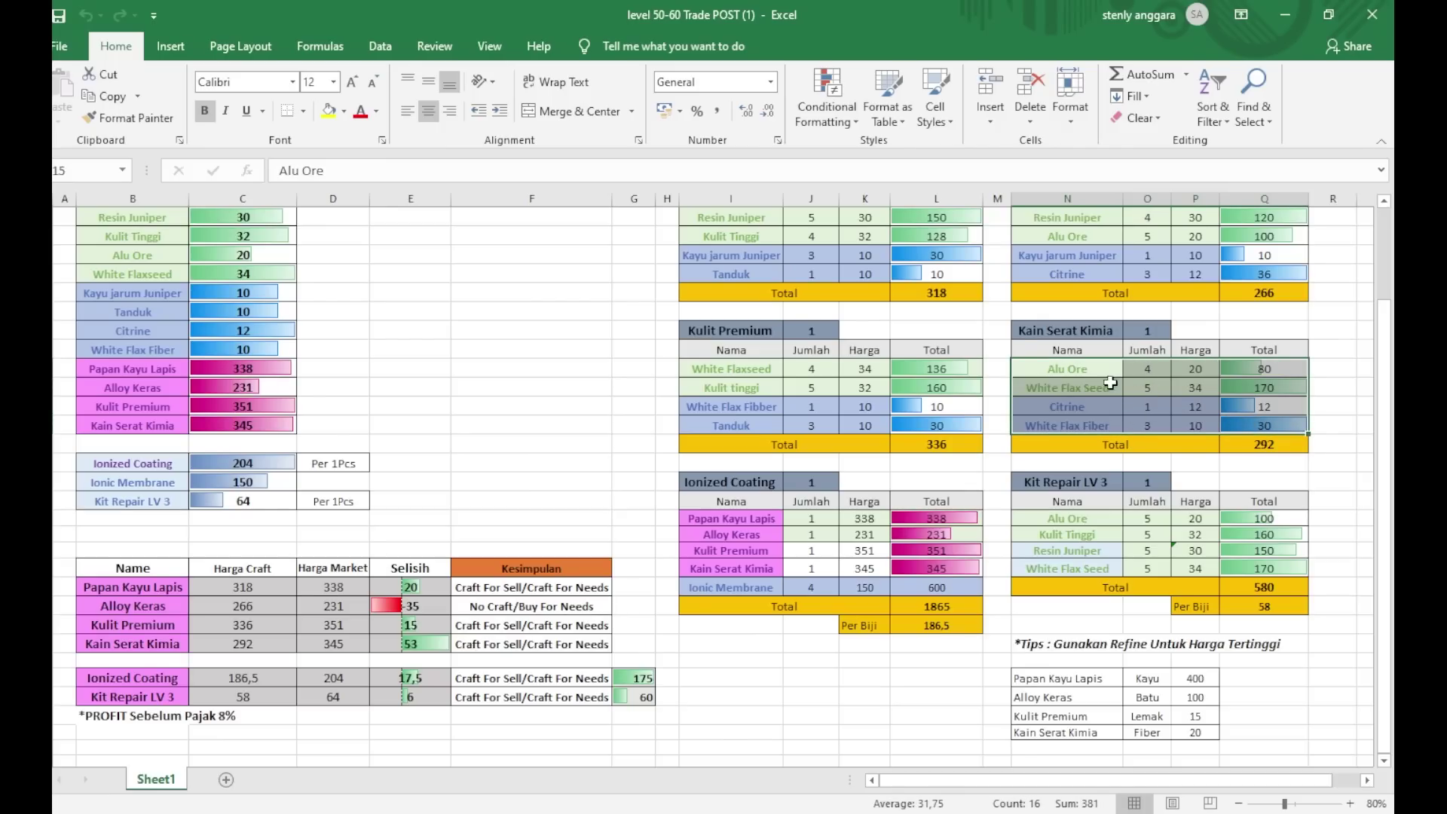
Check the Kain Serat Kimia recipe's craft quantity and the Citrine and White Flax Fiber cells, including their Total formulas
left_click(1091, 336)
left_click_drag(1149, 336, 1148, 336)
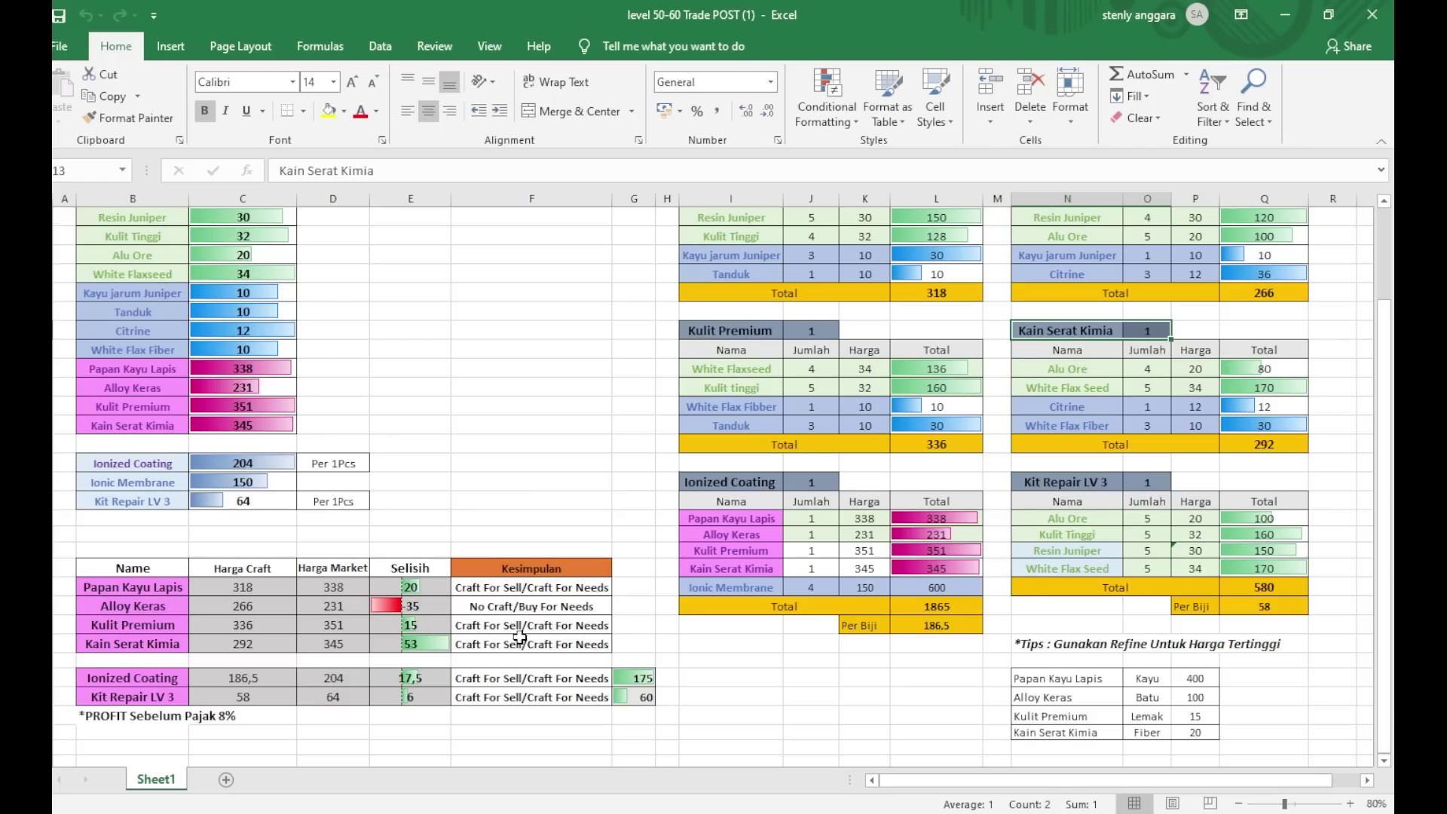
left_click(1233, 405)
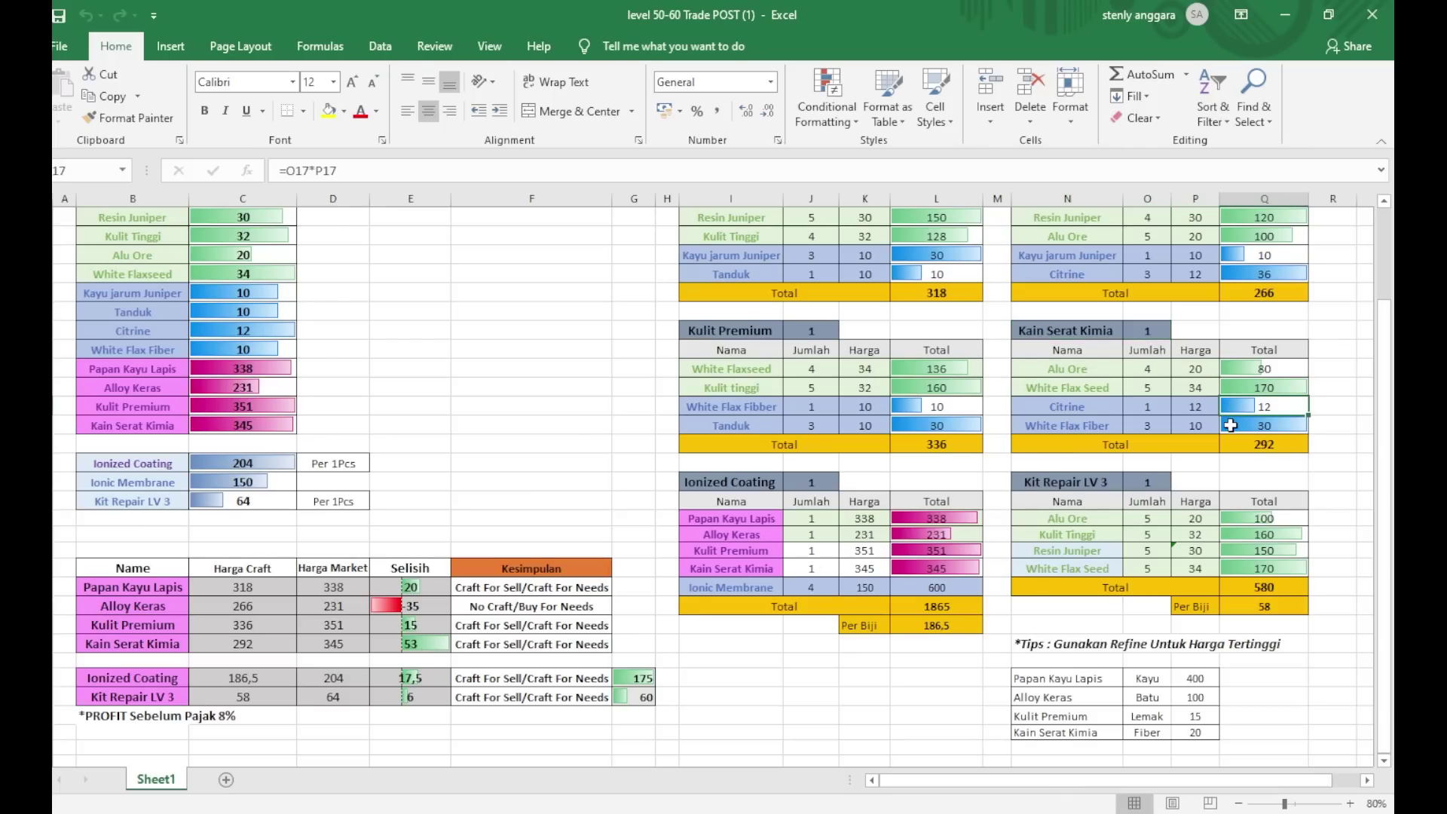
left_click(1231, 426)
left_click(1148, 424)
left_click(1076, 426)
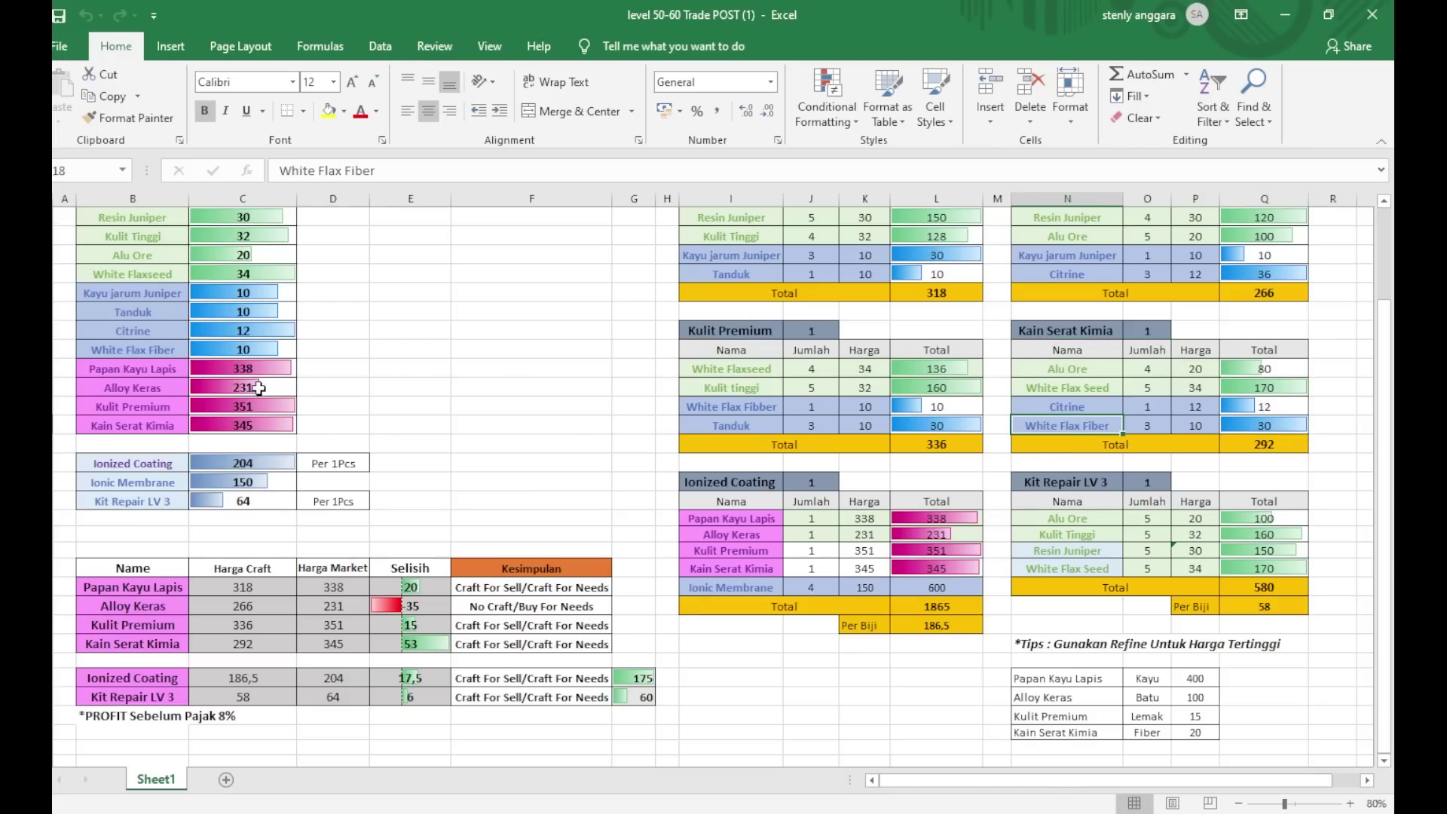
Review the price list from Resin Juniper to Kain Serat Kimia and view the Kain Serat Kimia Kesimpulan formula
scroll(256, 321, "up", 2)
scroll(259, 325, "down", 1)
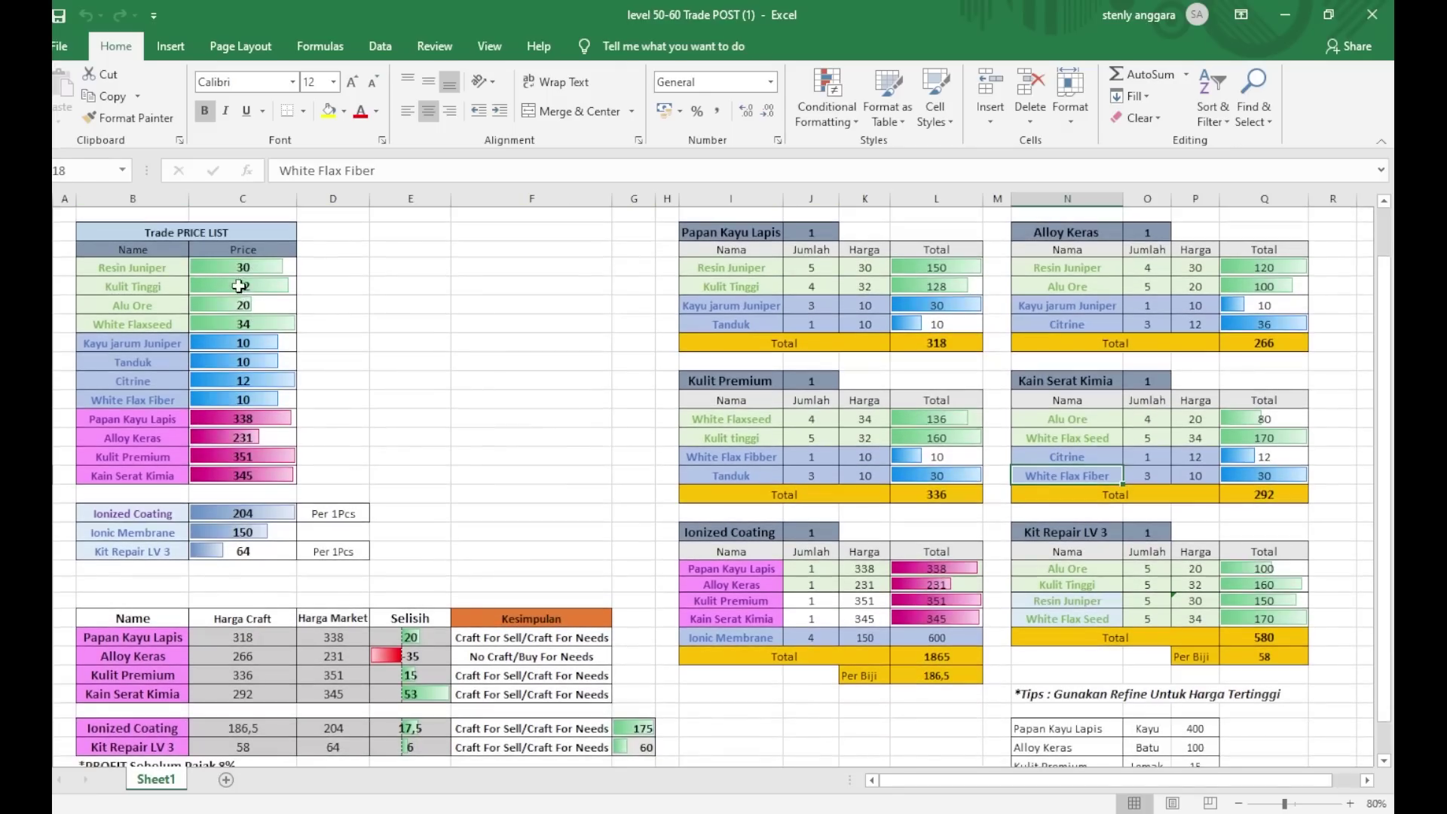
left_click_drag(236, 273, 270, 479)
scroll(526, 495, "down", 1)
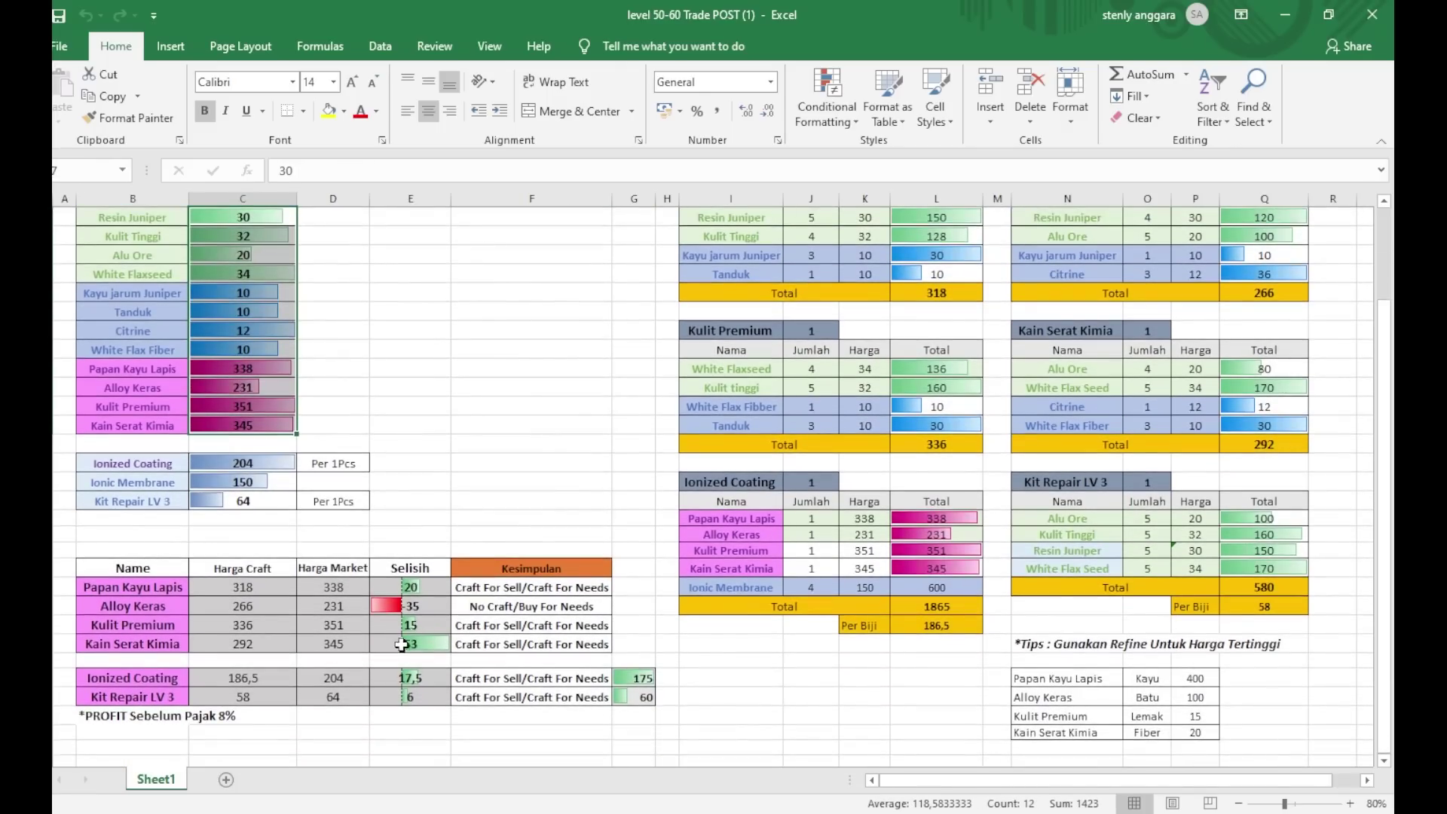
left_click(558, 661)
scroll(1362, 549, "up", 1)
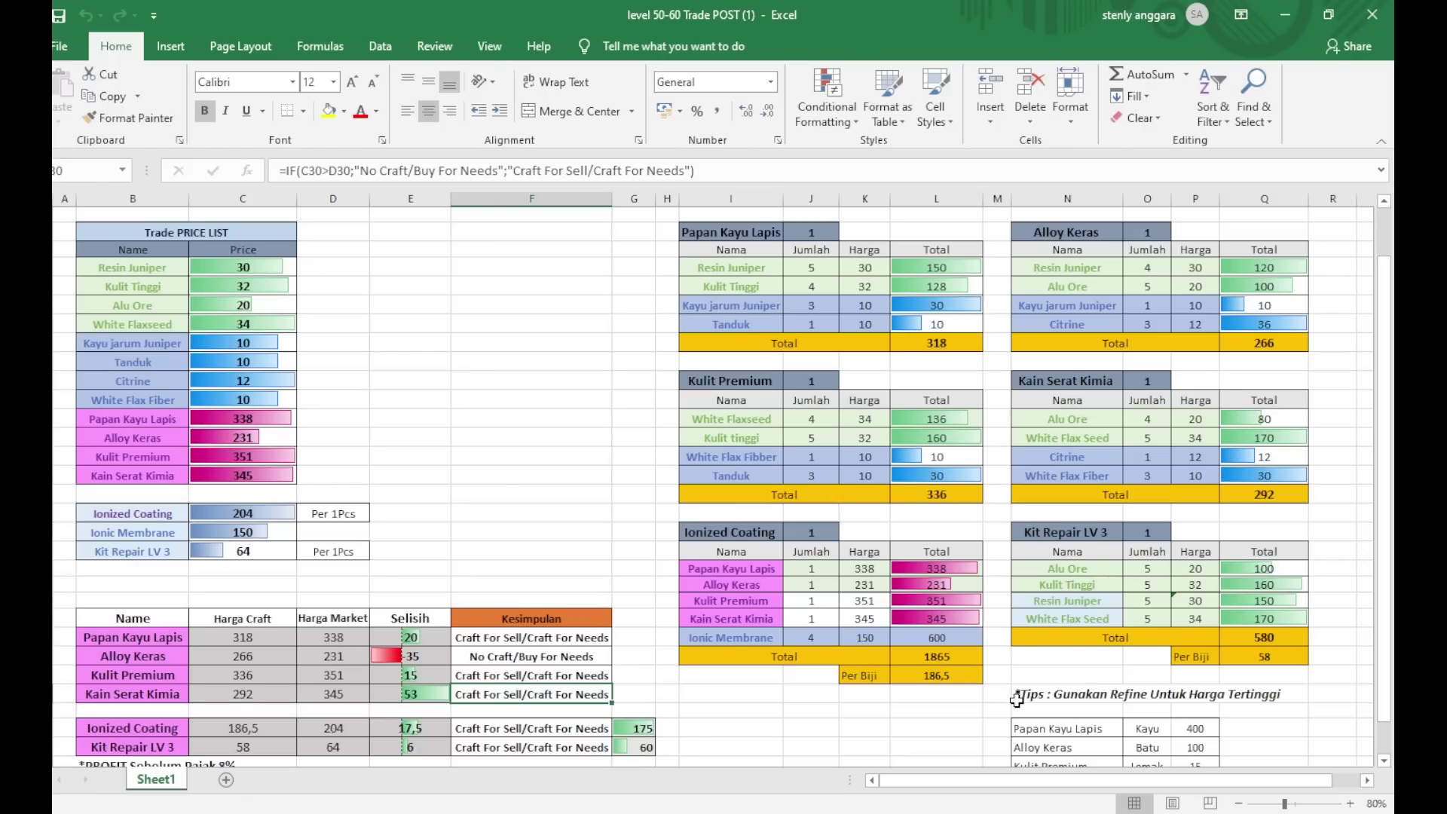
Read the Refine tip below the Kit Repair LV 3 table and look over the Kain Serat Kimia recipe's Alu Ore, Citrine and White Flax Fiber rows
left_click_drag(1021, 695, 1259, 691)
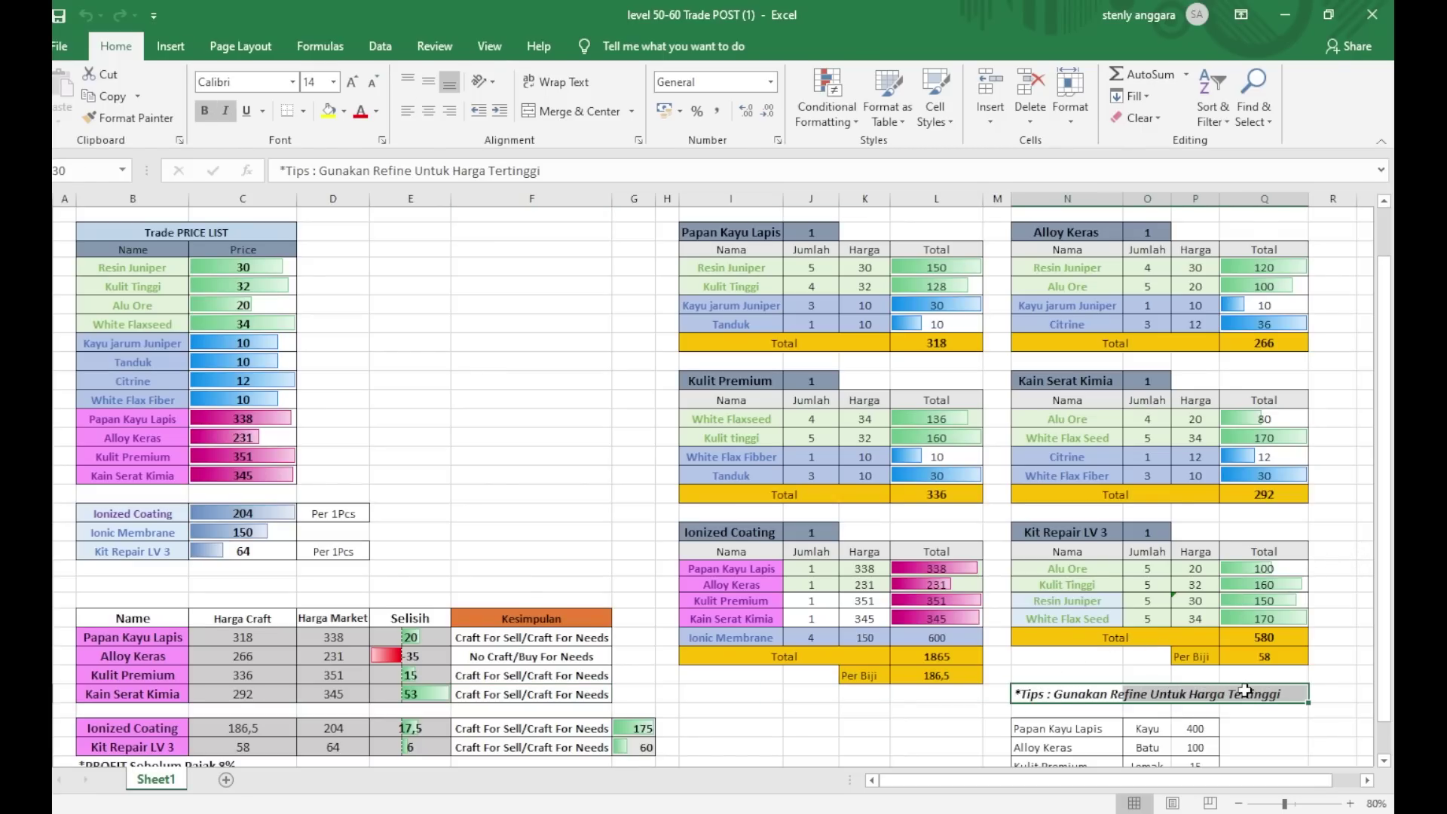
left_click(1046, 691)
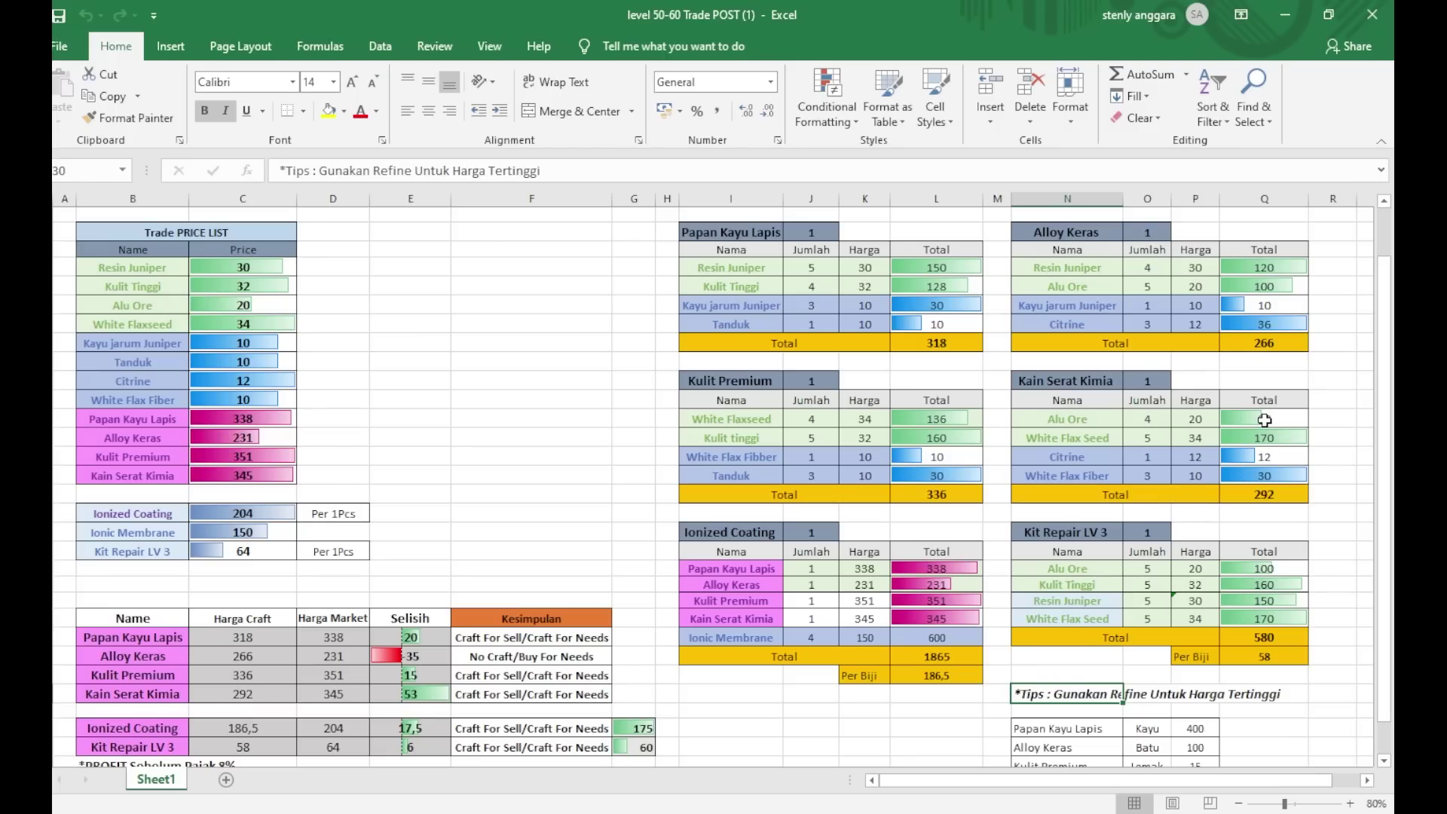
left_click_drag(1077, 419, 1281, 427)
left_click_drag(1064, 456, 1270, 475)
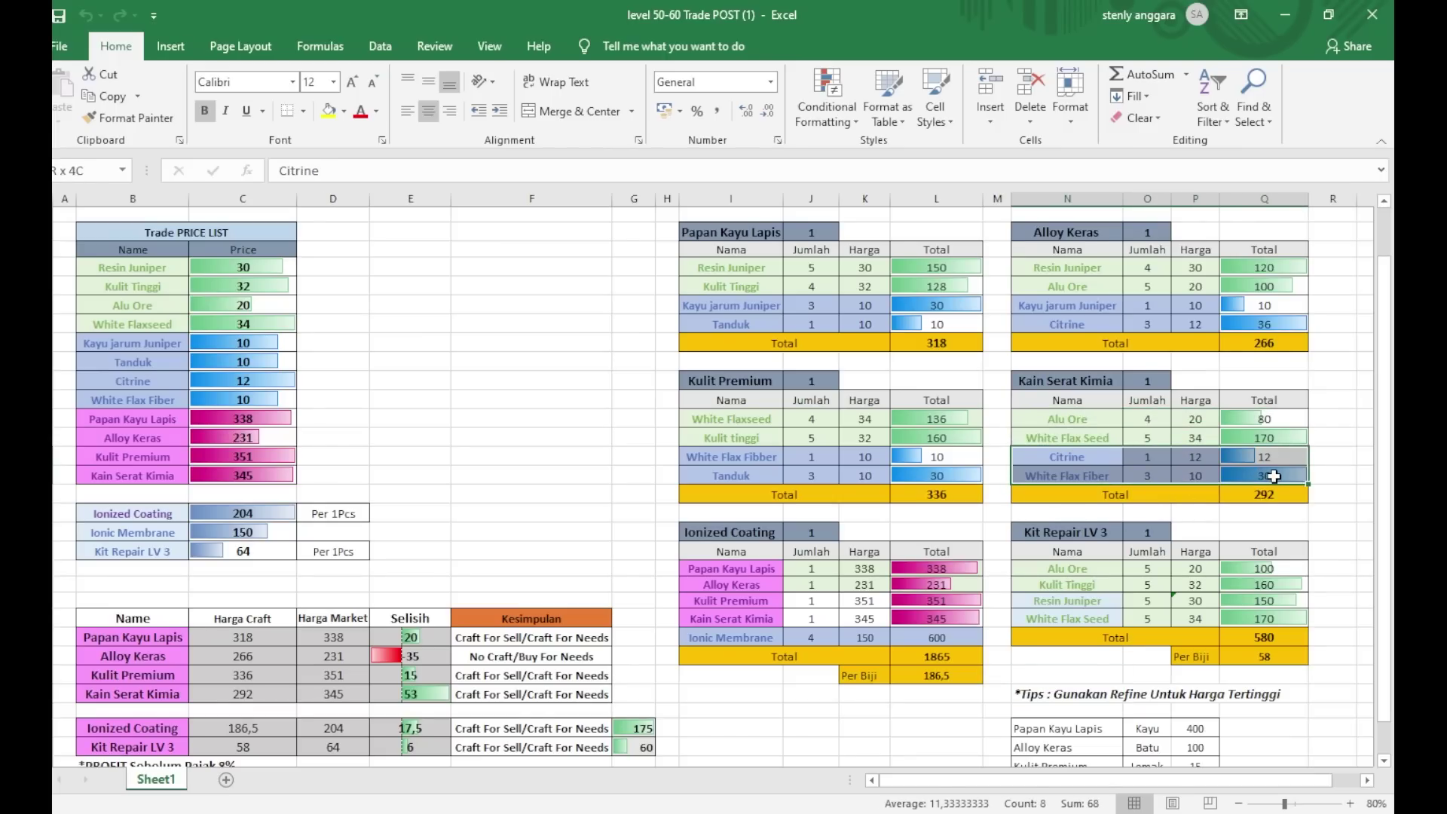
Compare the Alu Ore and White Flax Seed rows of the Kain Serat Kimia recipe, including their Total formulas
left_click_drag(1078, 419, 1281, 423)
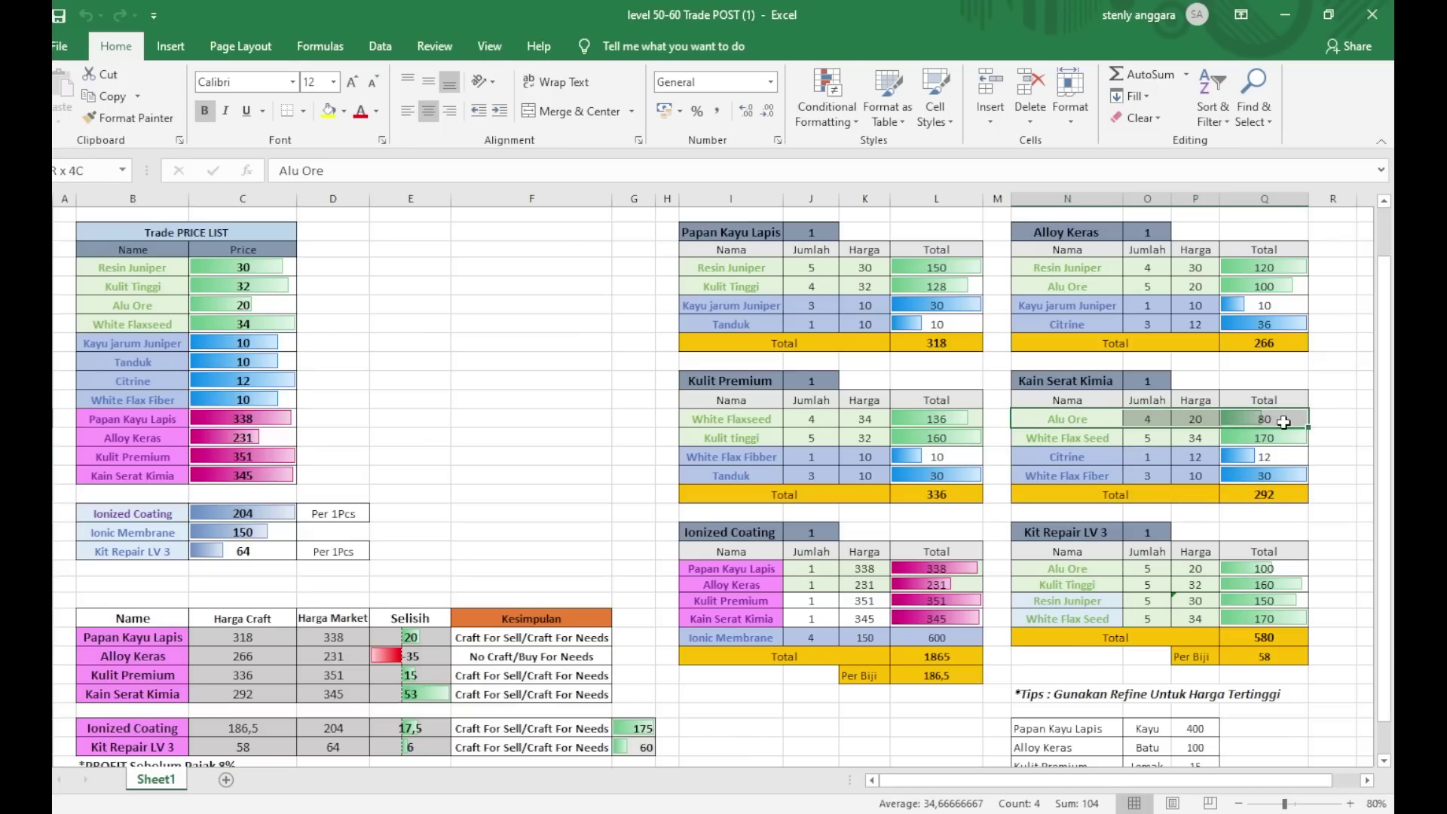
left_click(1286, 441)
left_click(1268, 420)
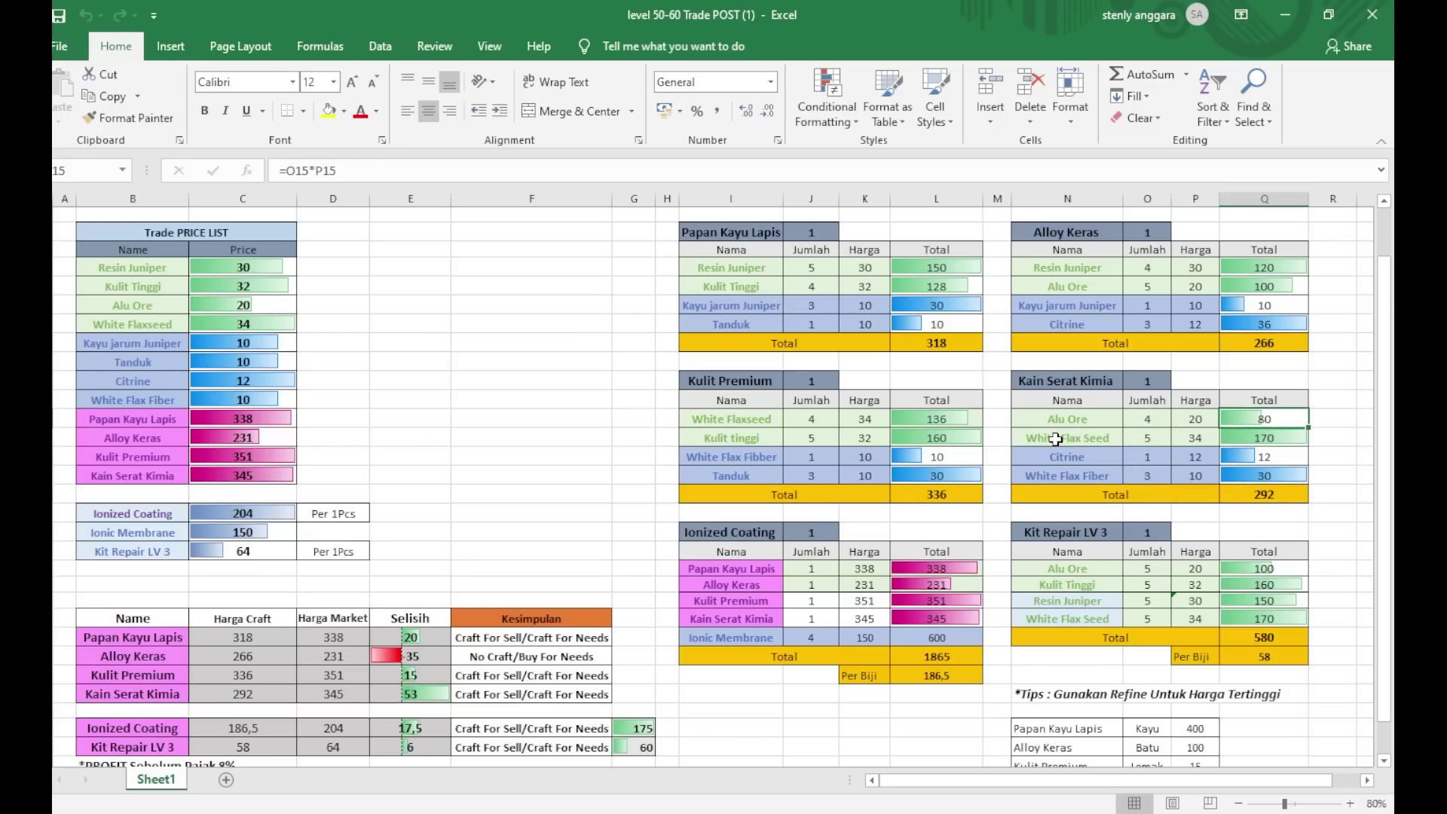
left_click_drag(1055, 439, 1249, 445)
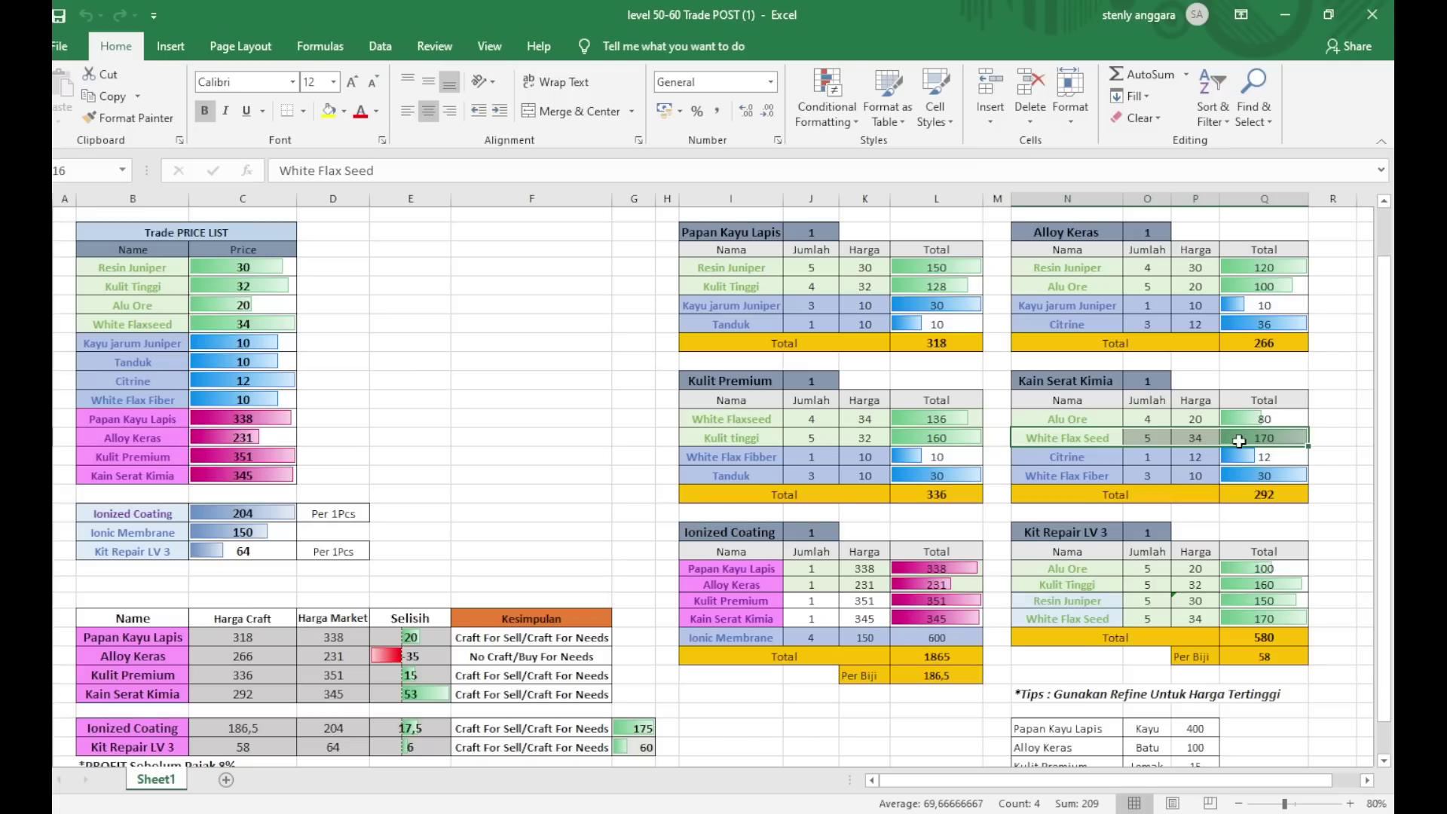
left_click(1265, 445)
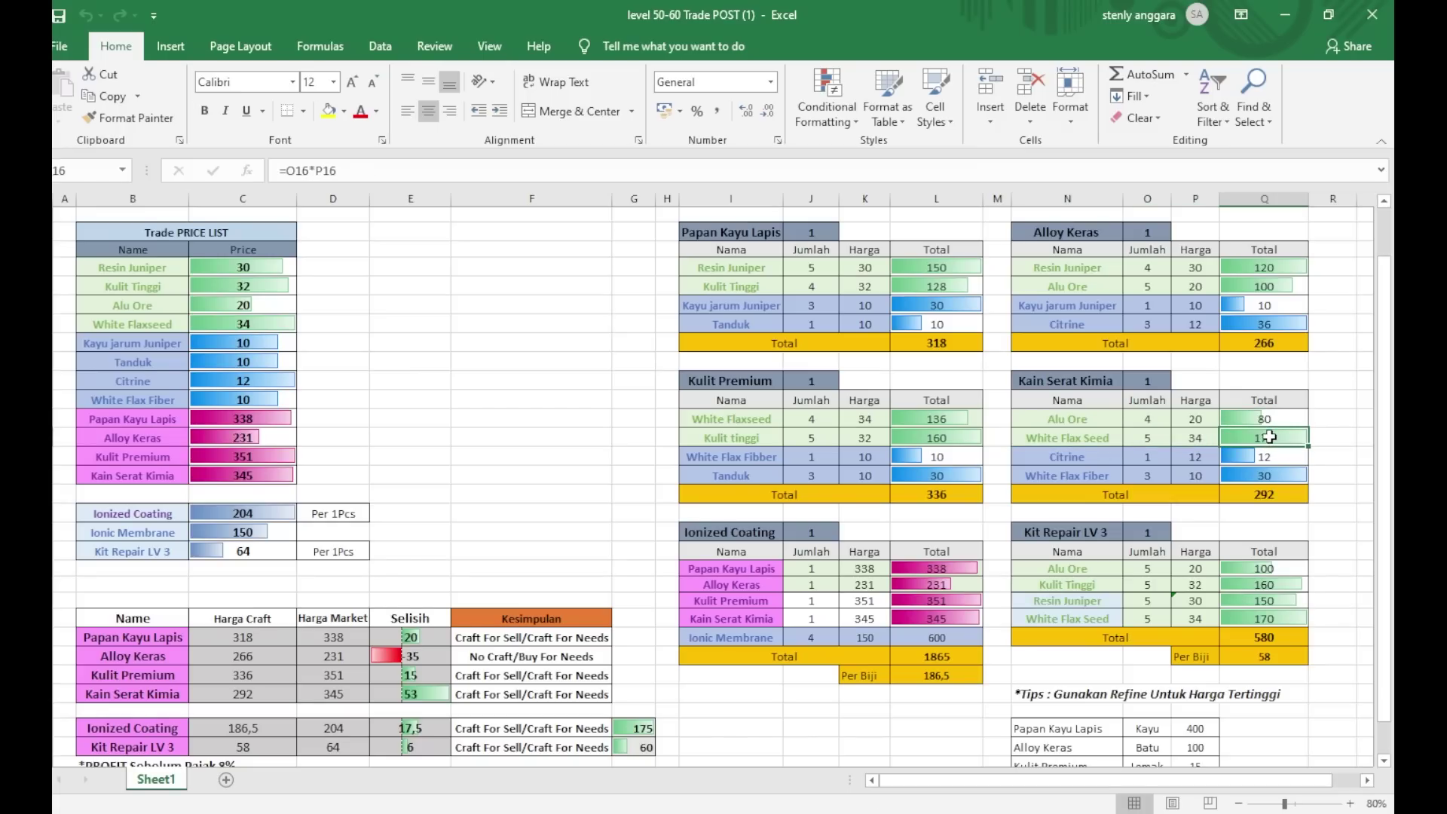
left_click_drag(1052, 437, 1260, 439)
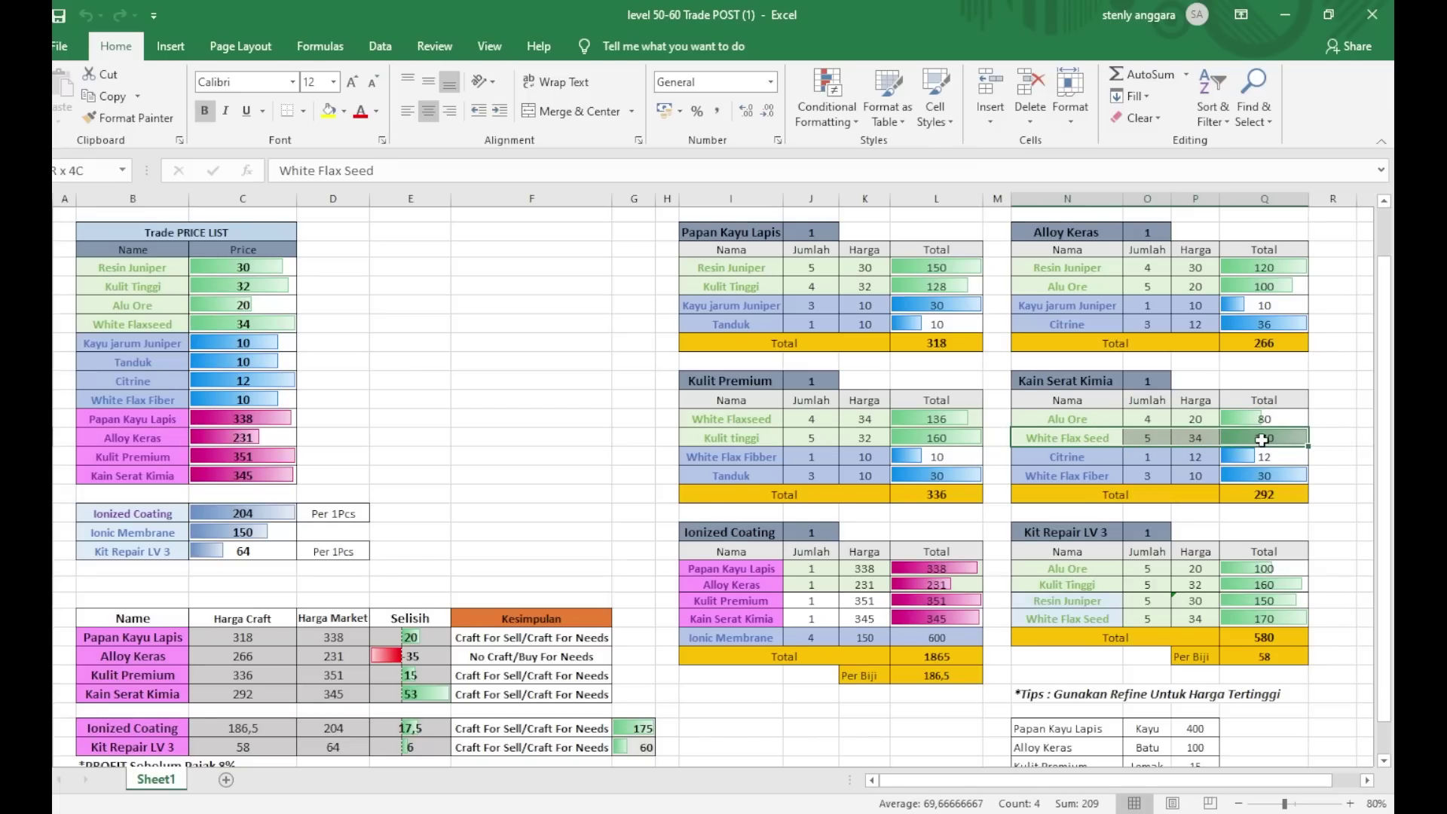
left_click_drag(1090, 422, 1272, 424)
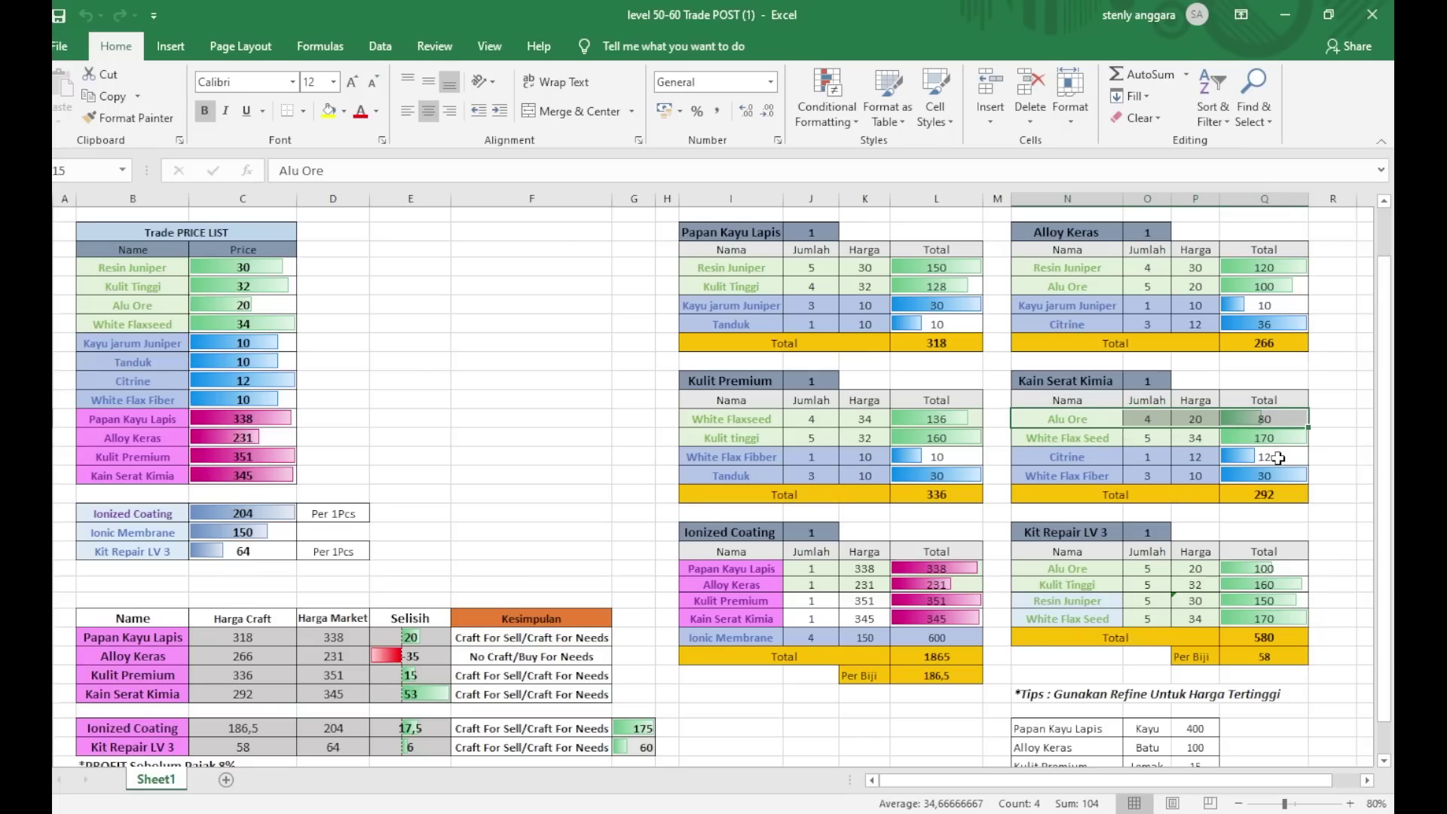